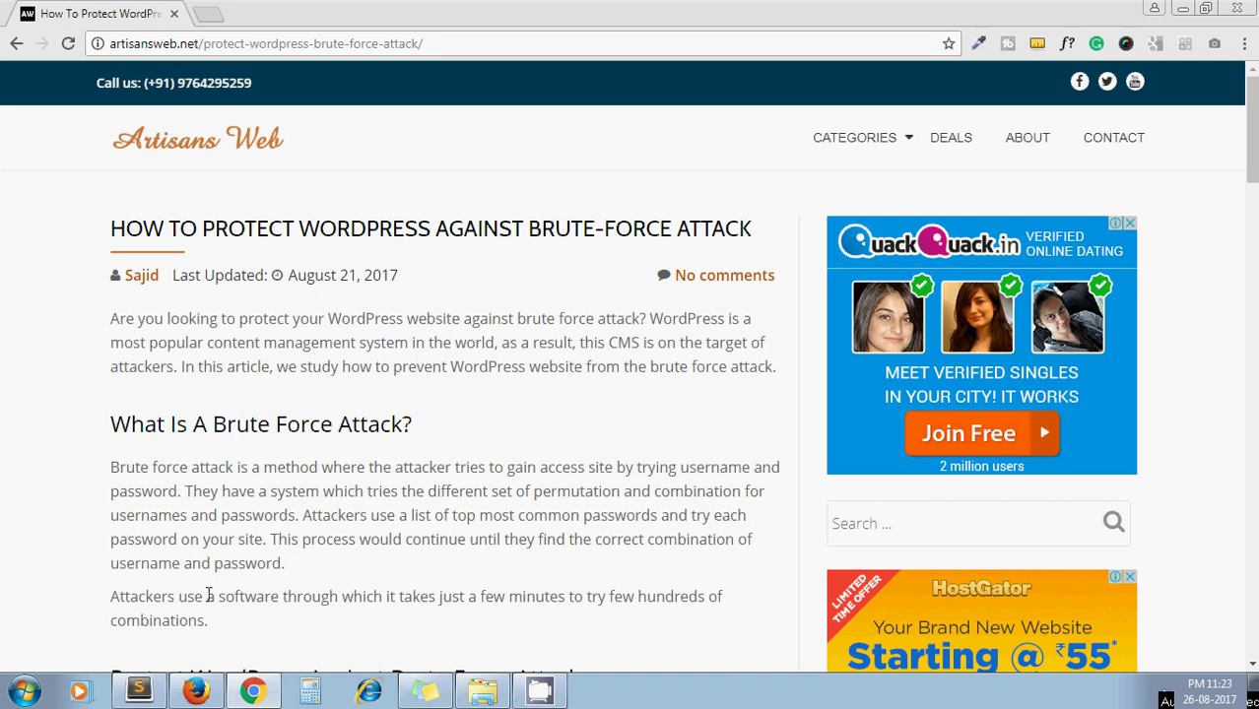
# - Scroll the Artisans Web article down to the 'Change WordPress Login URL' heading and highlight it
pyautogui.scroll(-1, 208, 595)
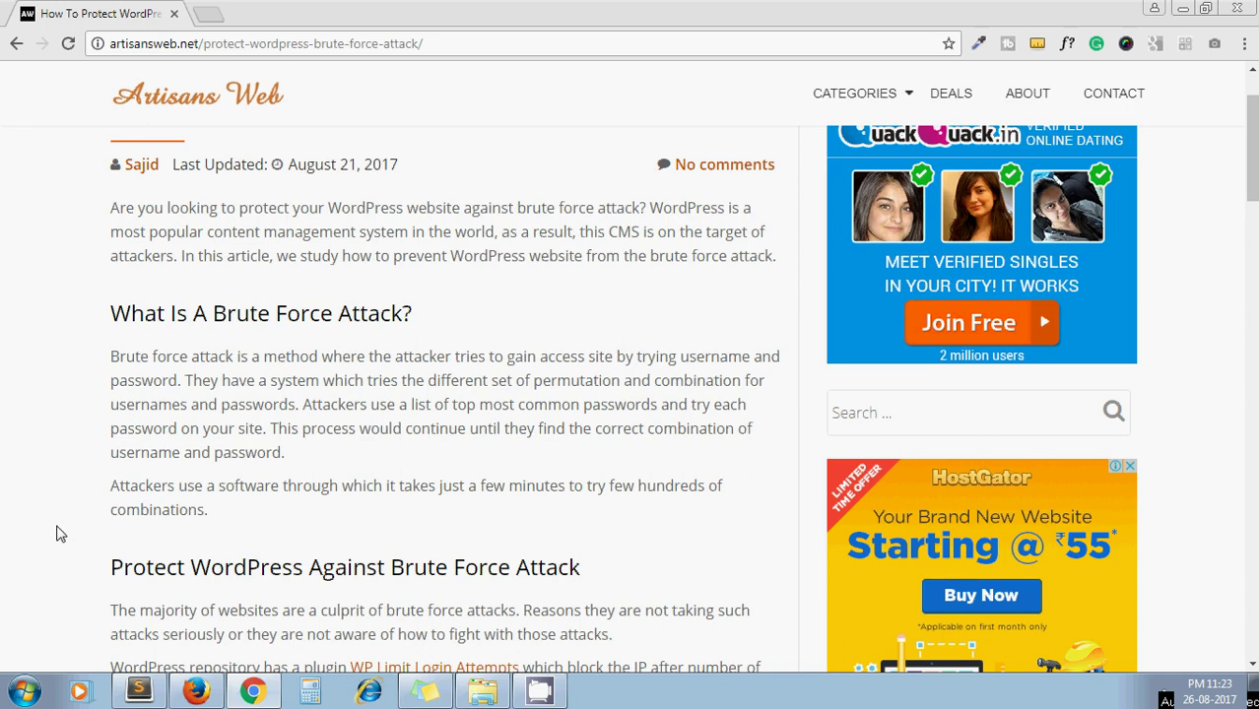
pyautogui.scroll(-3, 60, 534)
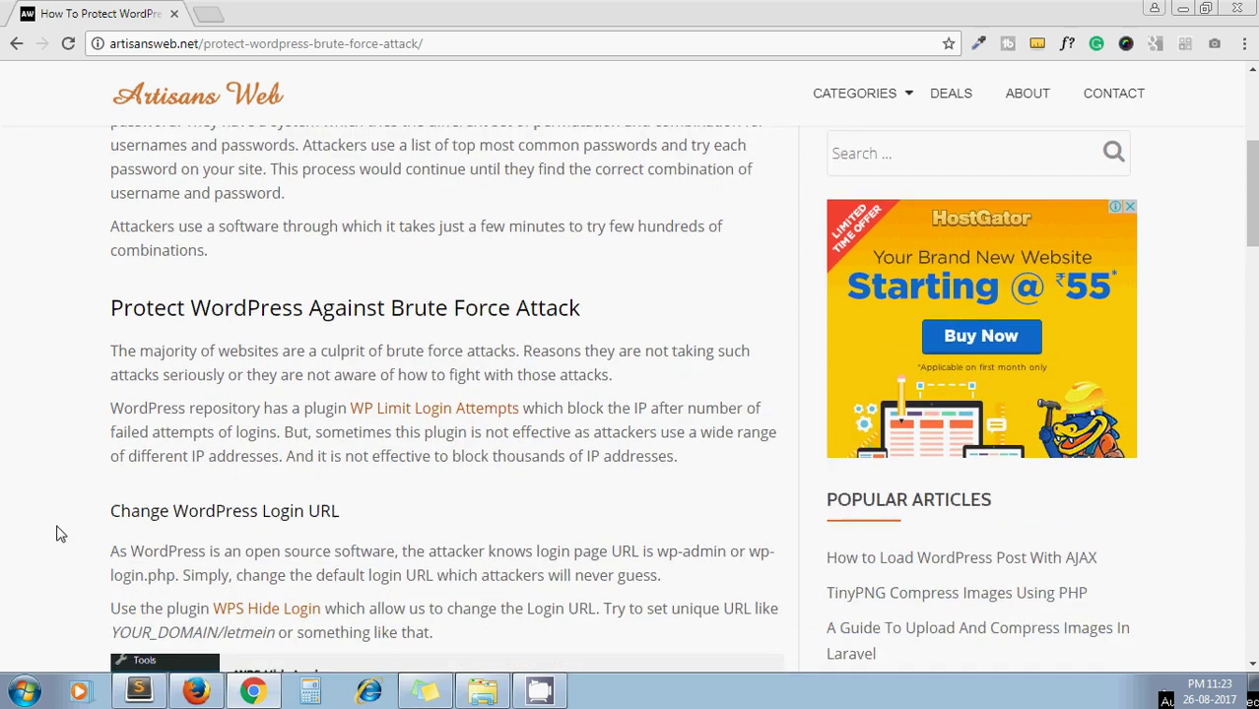
pyautogui.scroll(-1, 60, 534)
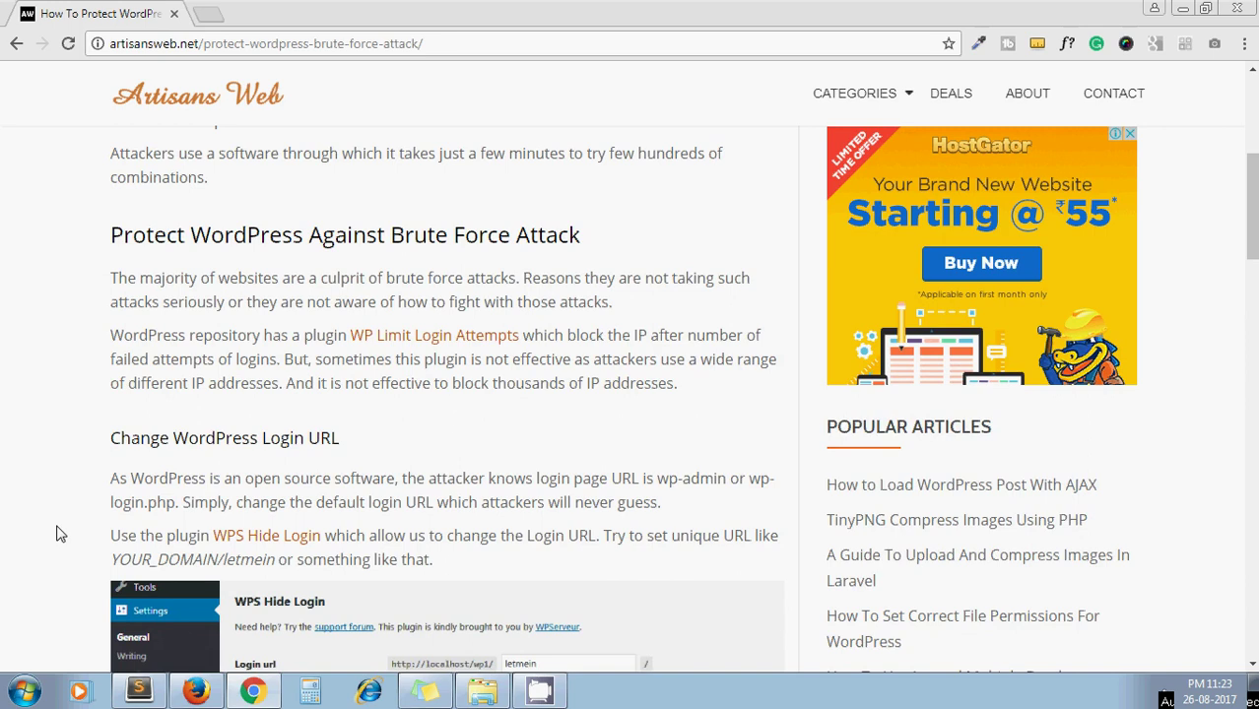
pyautogui.scroll(-1, 60, 534)
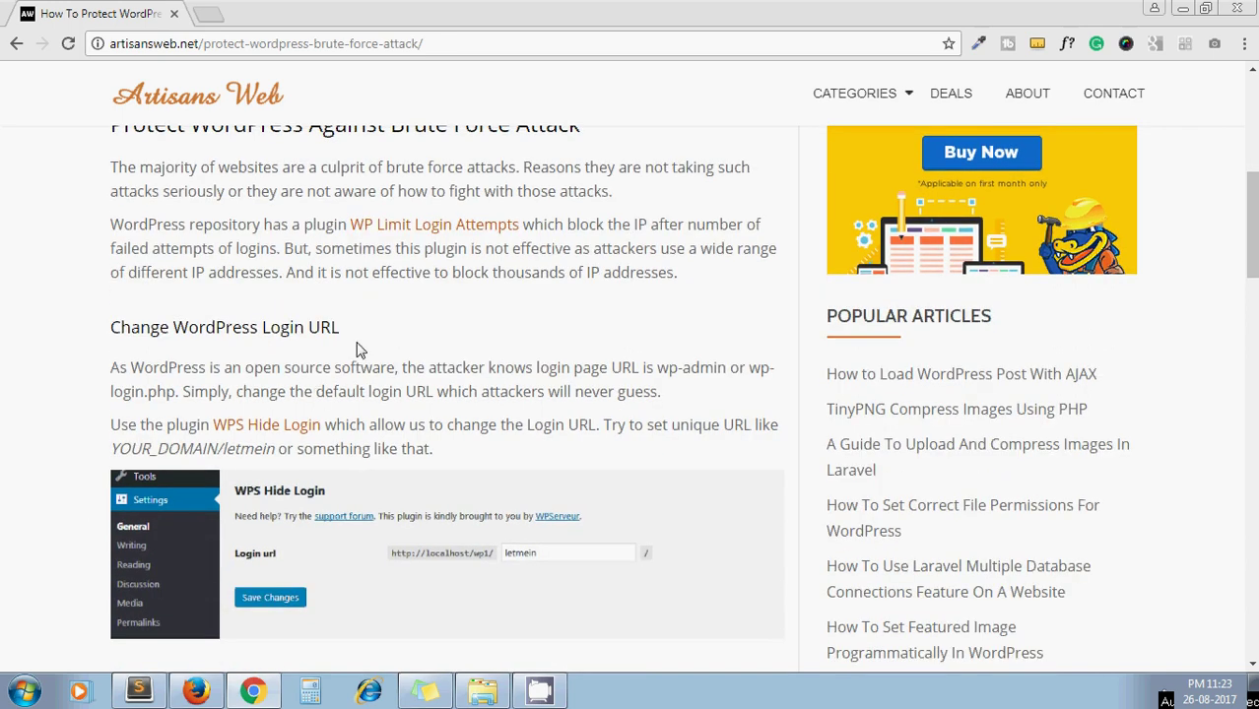
pyautogui.moveTo(343, 335); pyautogui.dragTo(102, 333)
# - In Firefox, load localhost/wp1/wp-admin/ to show the default login page, then return to Chrome
pyautogui.click(69, 355)
pyautogui.hotkey('alt', 'Tab')
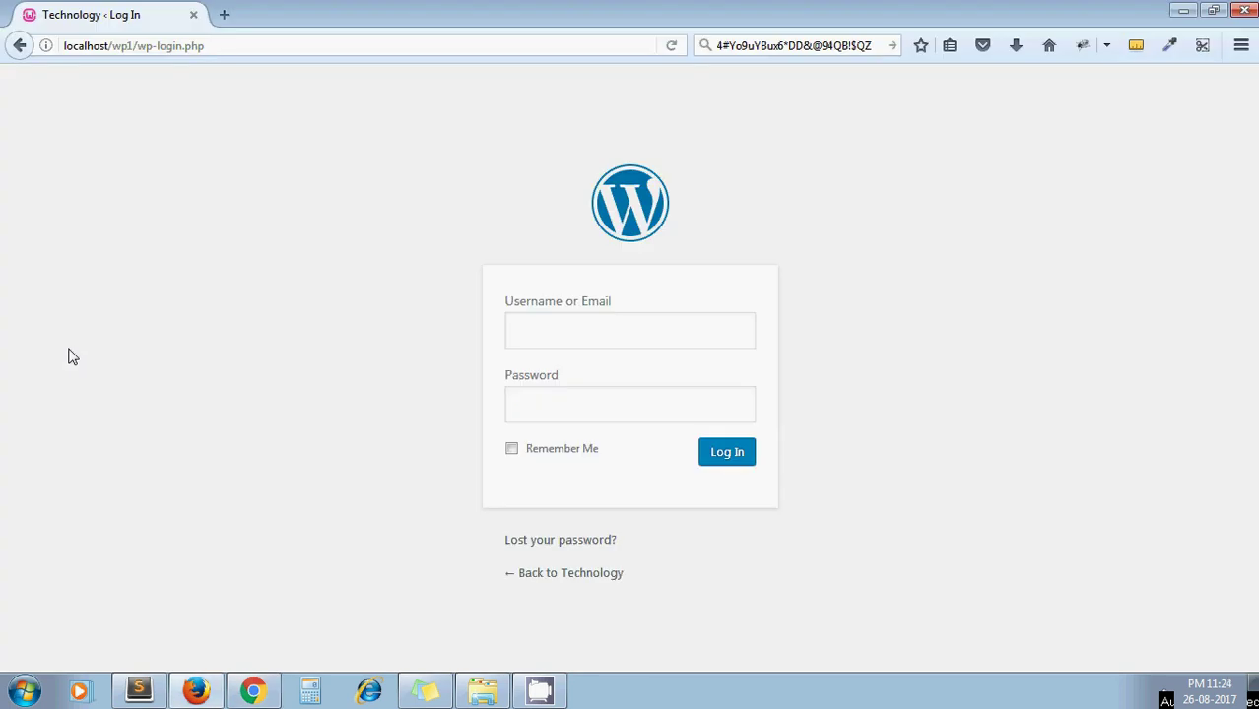
pyautogui.click(263, 50)
pyautogui.click(263, 49)
pyautogui.hotkey('shift', 'Left')
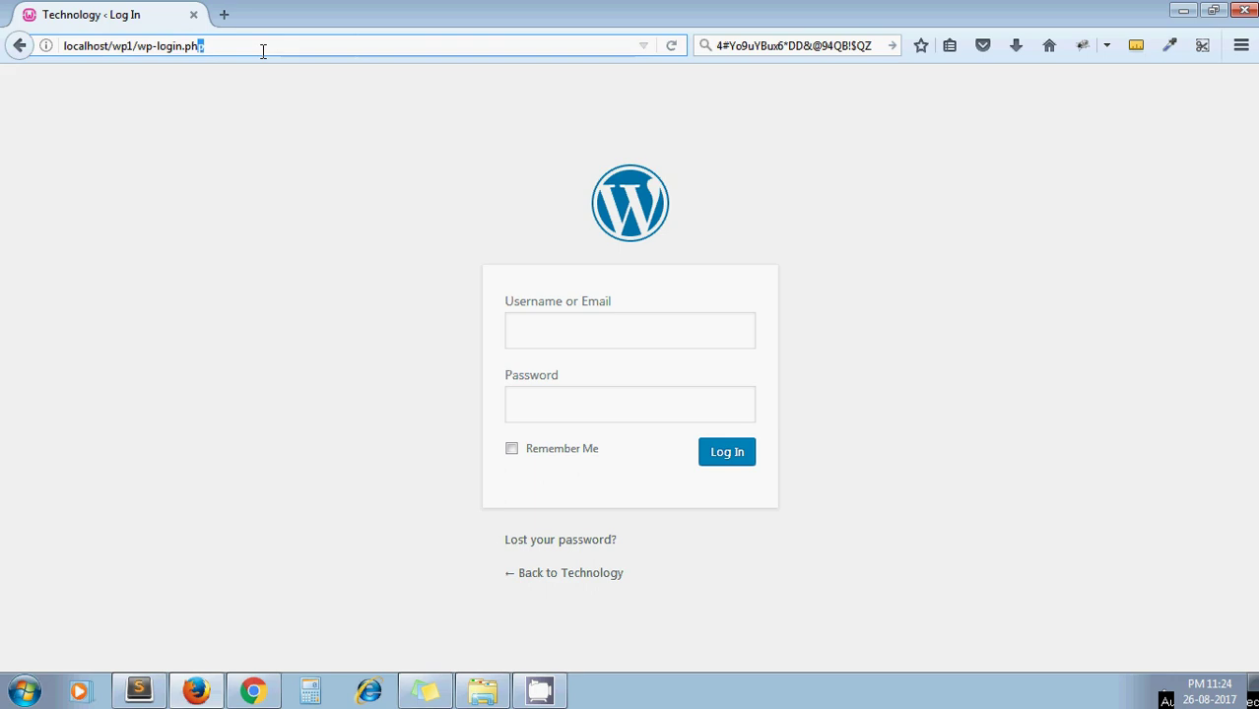
pyautogui.hotkey('shift', 'Left')
pyautogui.hotkey('shift', 'Left')
pyautogui.hotkey('shift', 'Left')
pyautogui.hotkey('shift', 'Left')
pyautogui.hotkey('shift', 'Left')
pyautogui.hotkey('shift', 'Left')
pyautogui.hotkey('shift', 'Left')
pyautogui.hotkey('shift', 'Left')
pyautogui.write('adm')
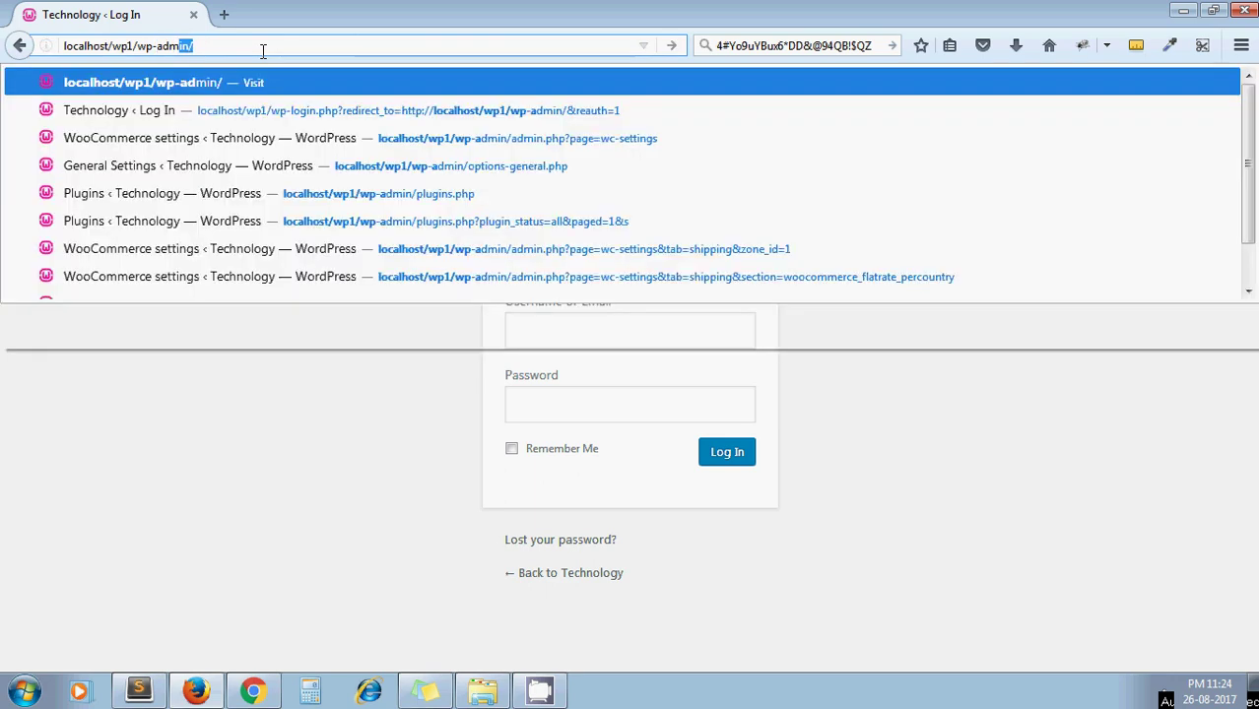
pyautogui.press('Return')
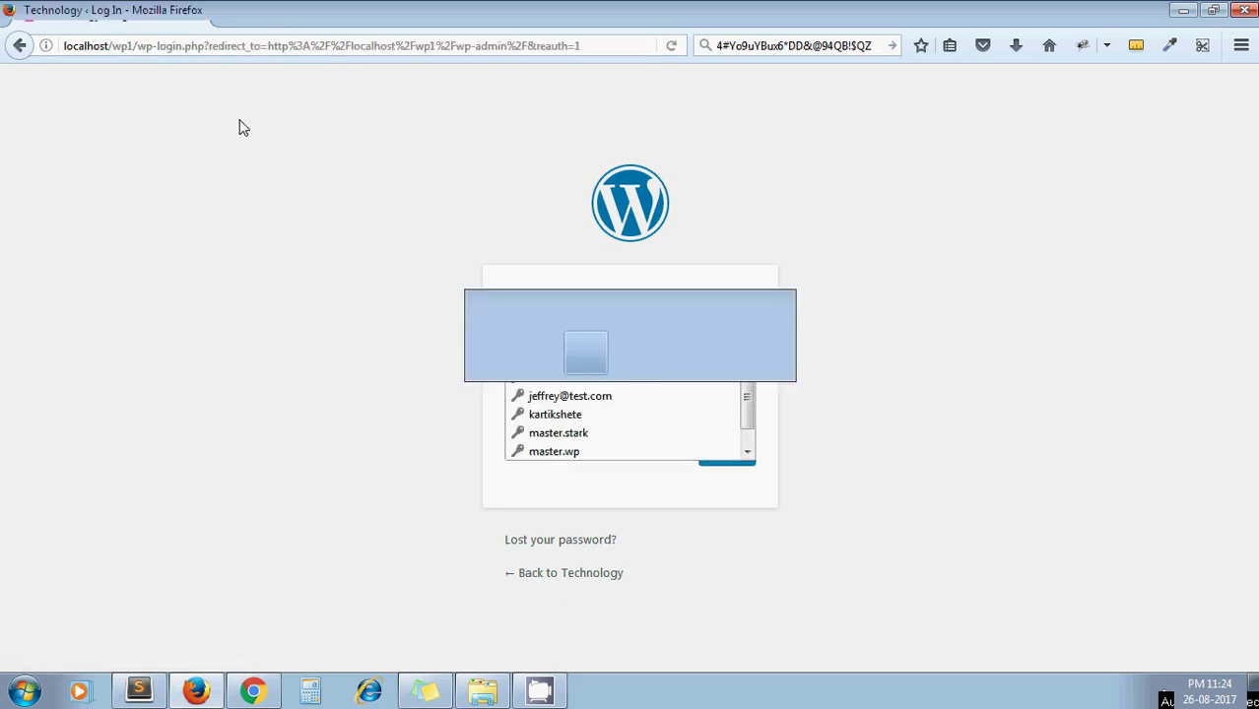
pyautogui.hotkey('alt', 'Tab')
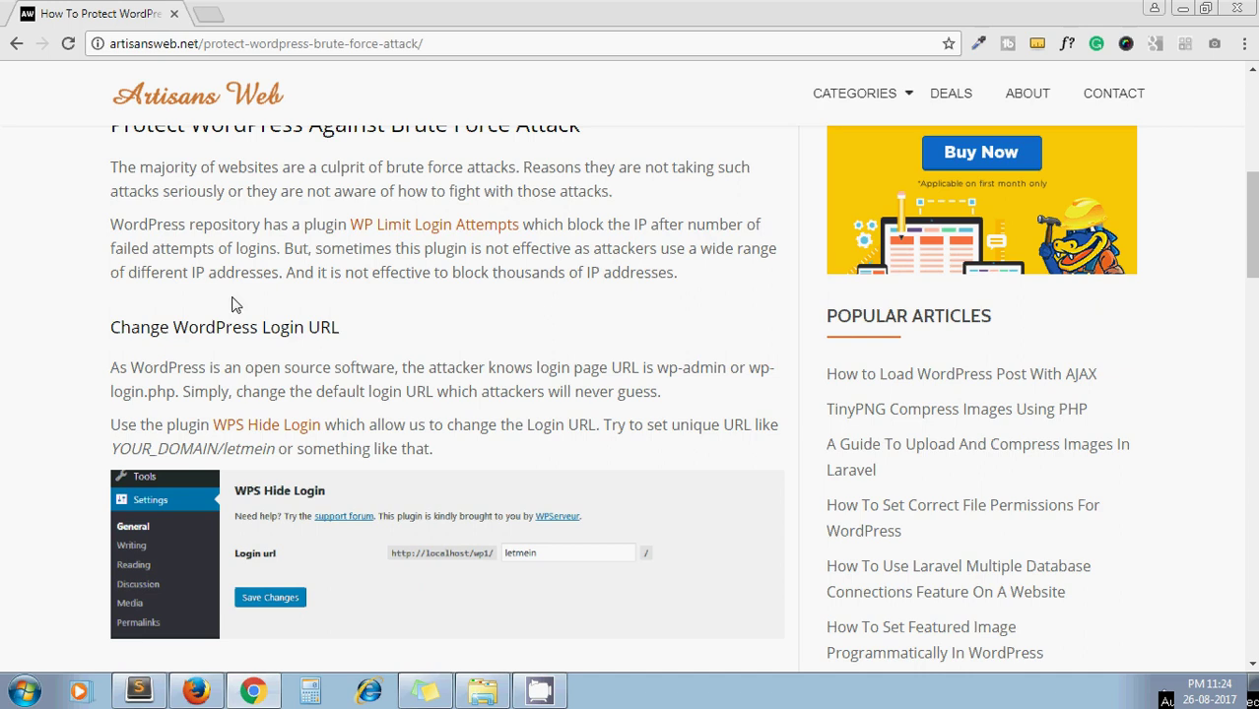
# - Open the WPS Hide Login plugin page in a new Chrome tab, then return to the Firefox login page
pyautogui.middleClick(255, 431)
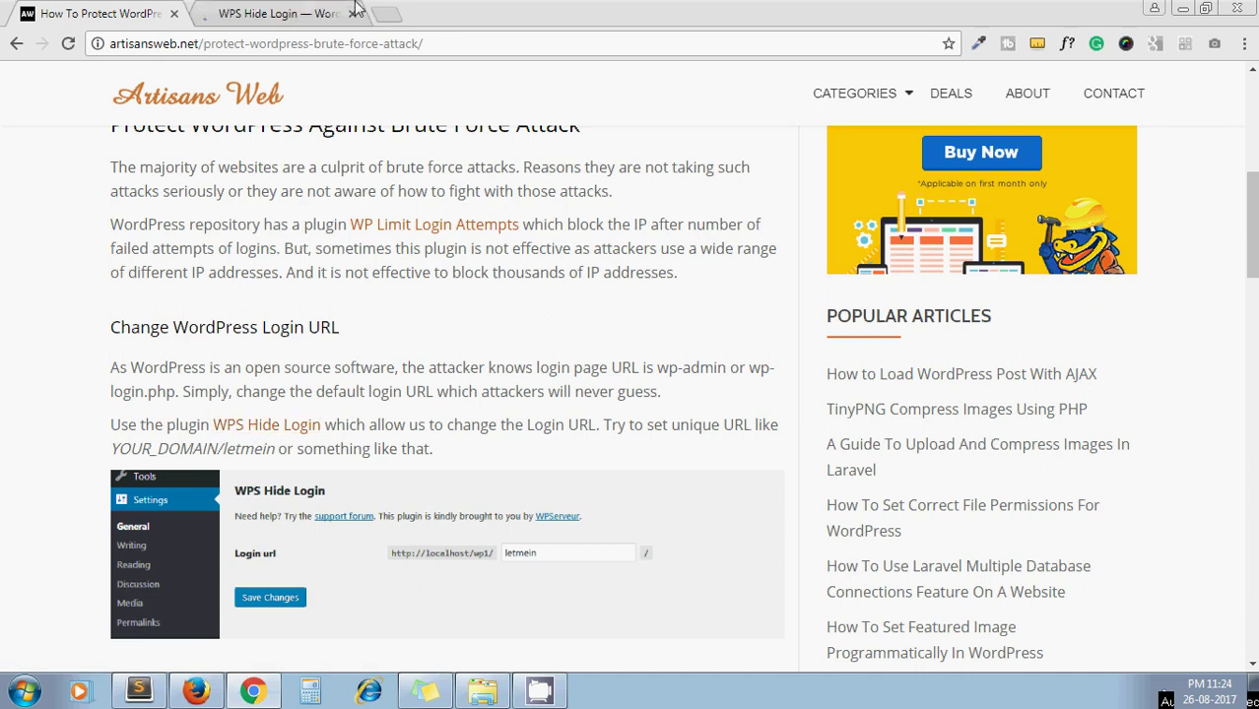
pyautogui.click(302, 18)
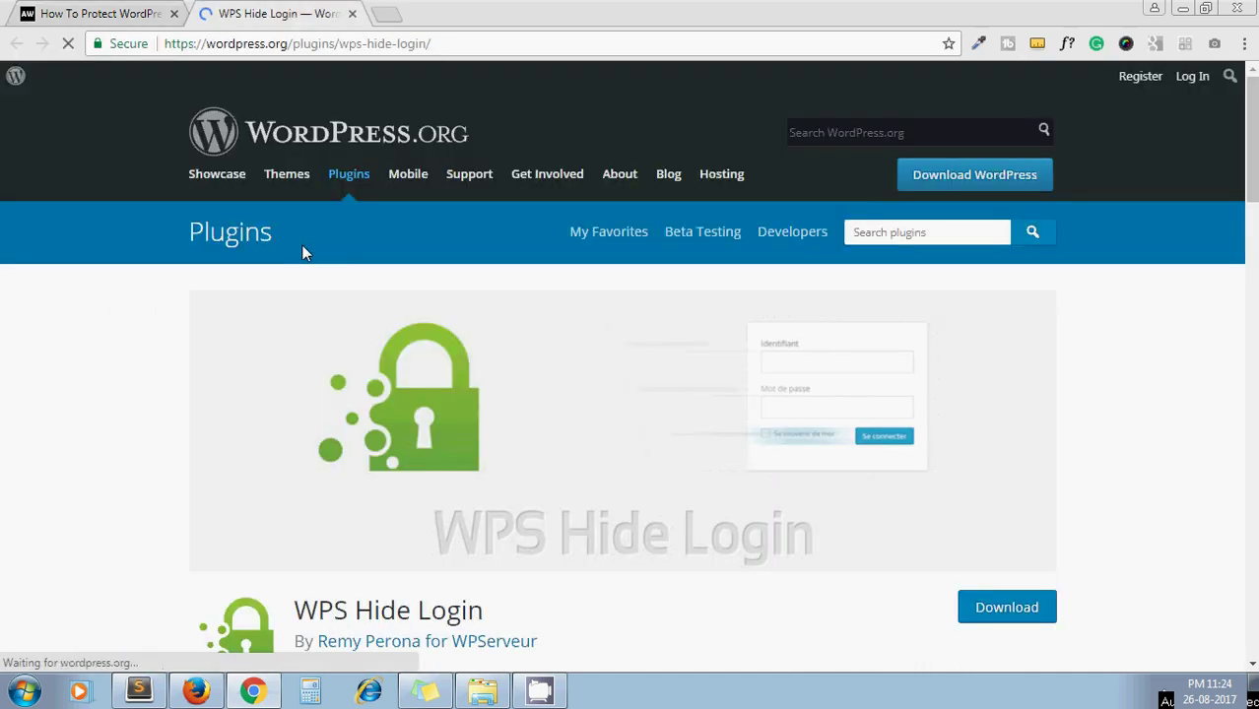
pyautogui.hotkey('alt', 'Tab')
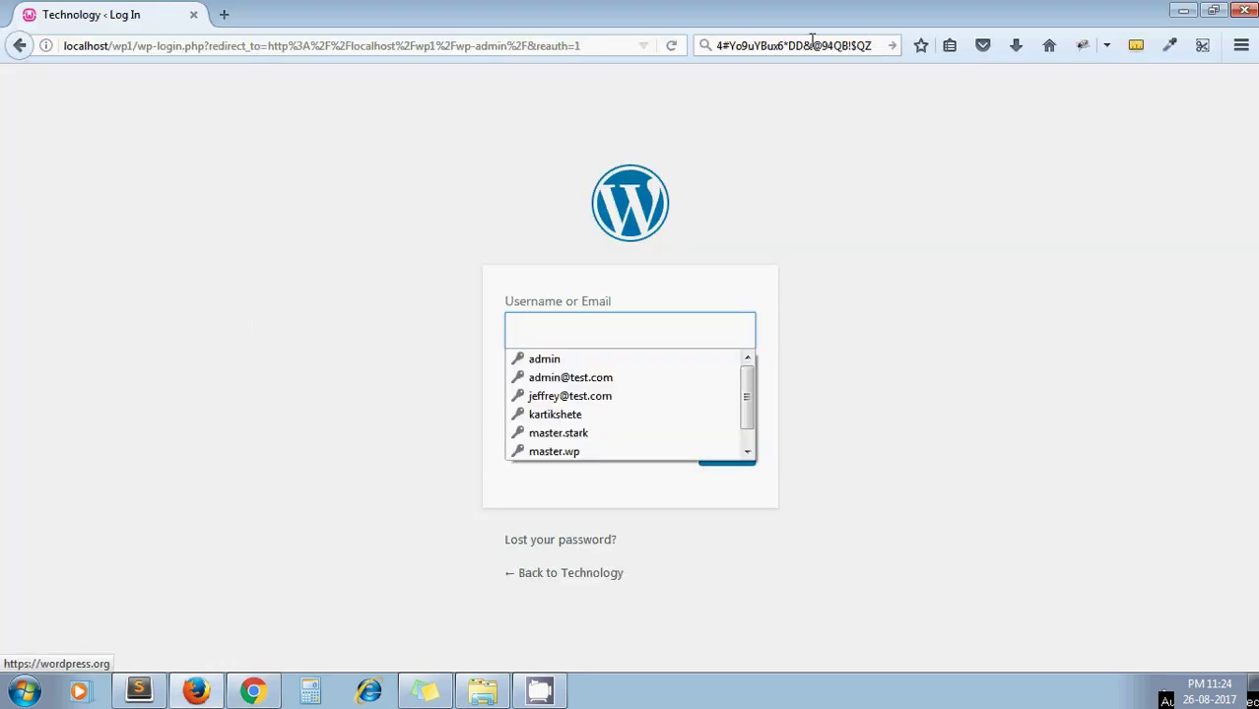
# - Log in with the saved admin username and the strong password copied from the search box
pyautogui.click(812, 44)
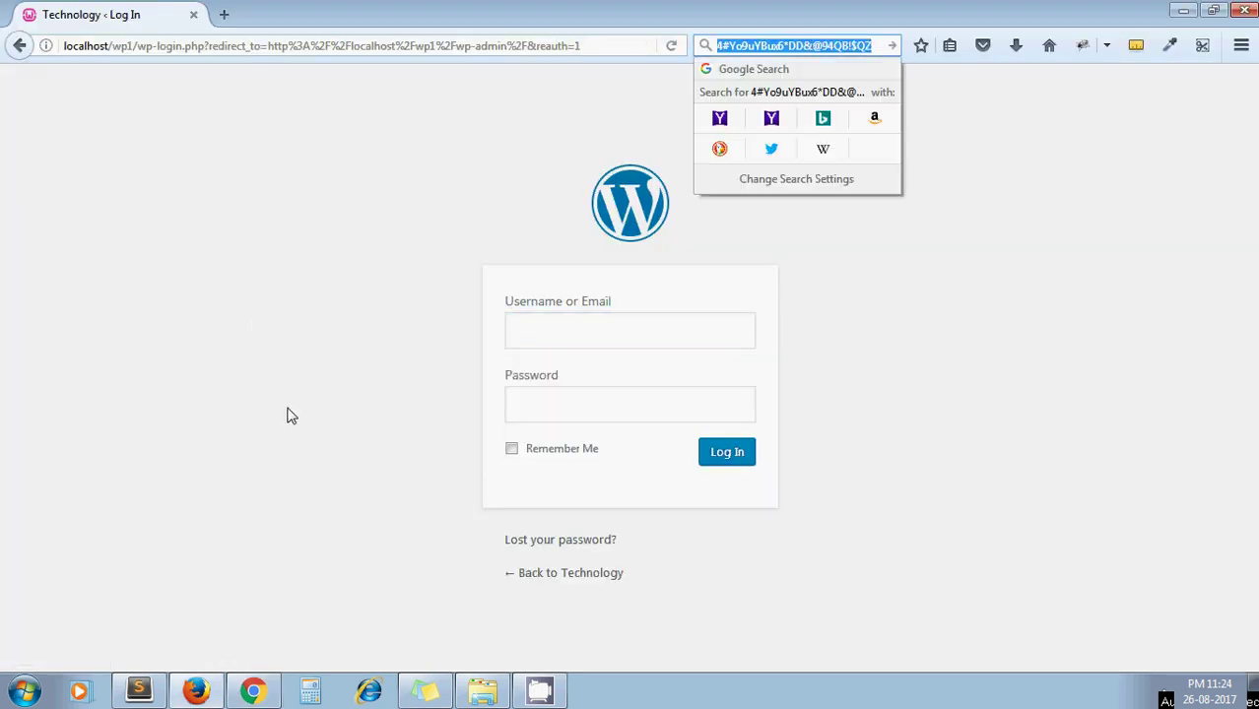
pyautogui.click(260, 425)
pyautogui.click(526, 340)
pyautogui.write('ma')
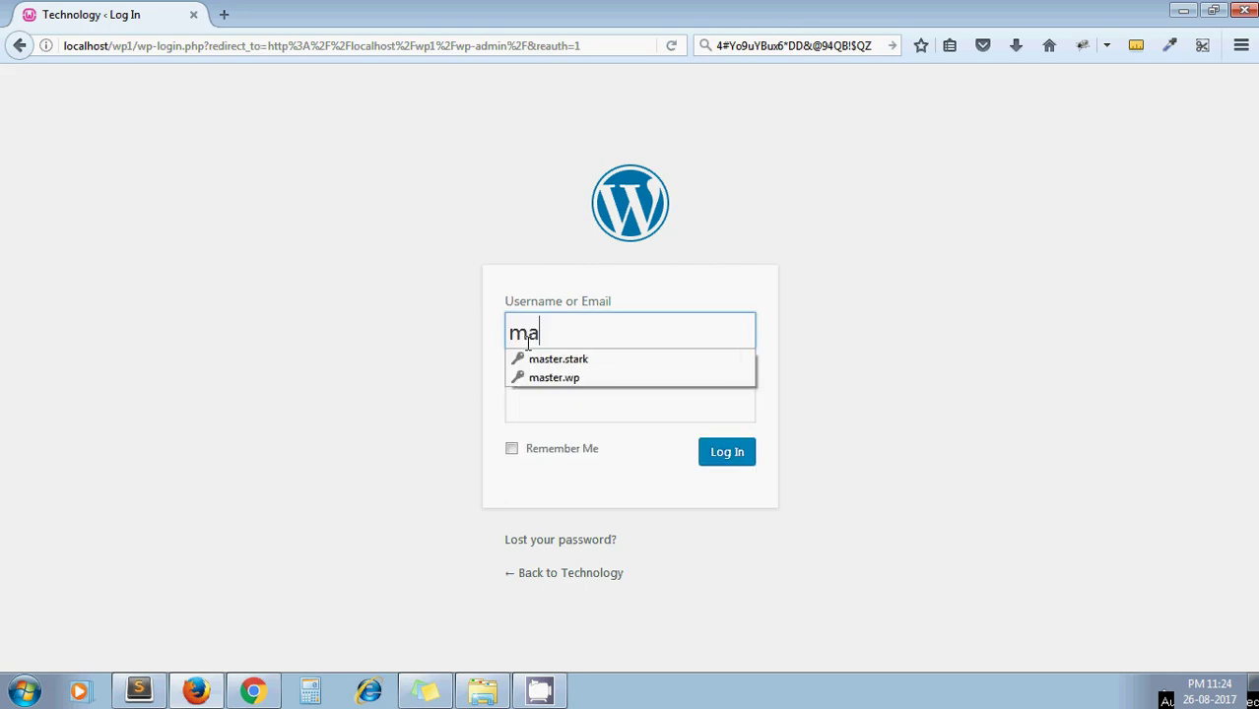
pyautogui.press('Down')
pyautogui.press('Down')
pyautogui.press('Return')
pyautogui.press('Tab')
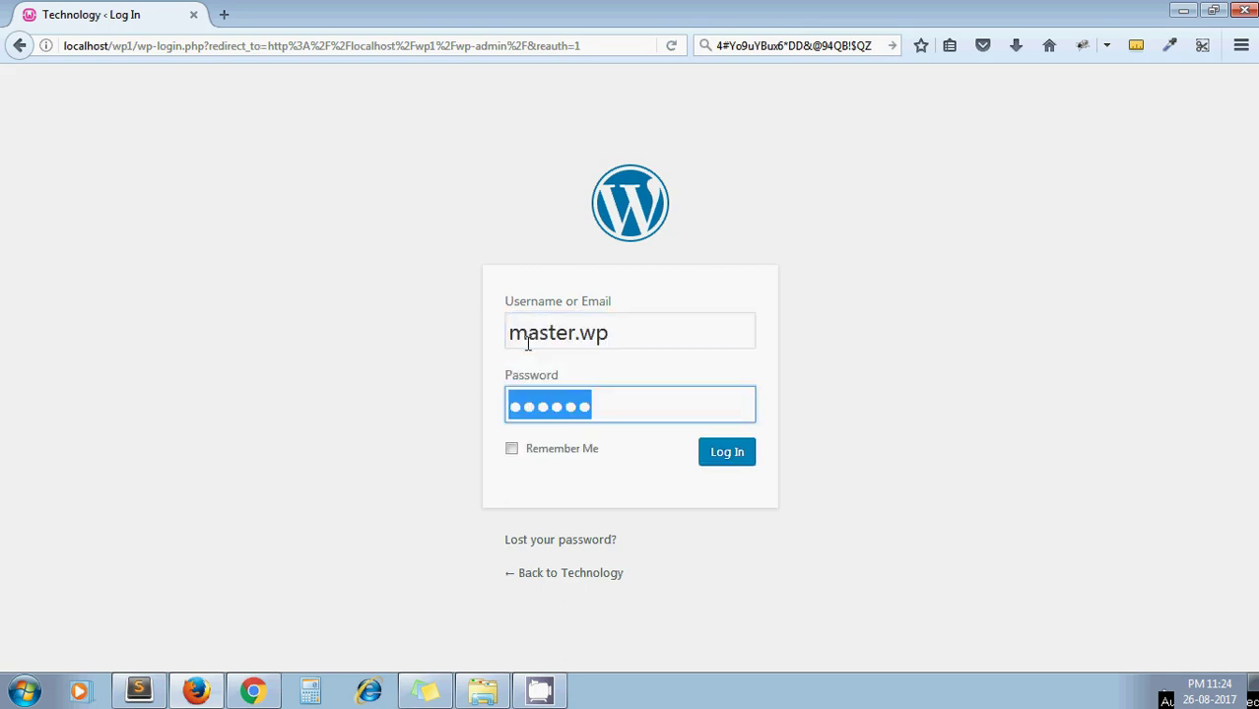
pyautogui.hotkey('ctrl', 'v')
pyautogui.press('Return')
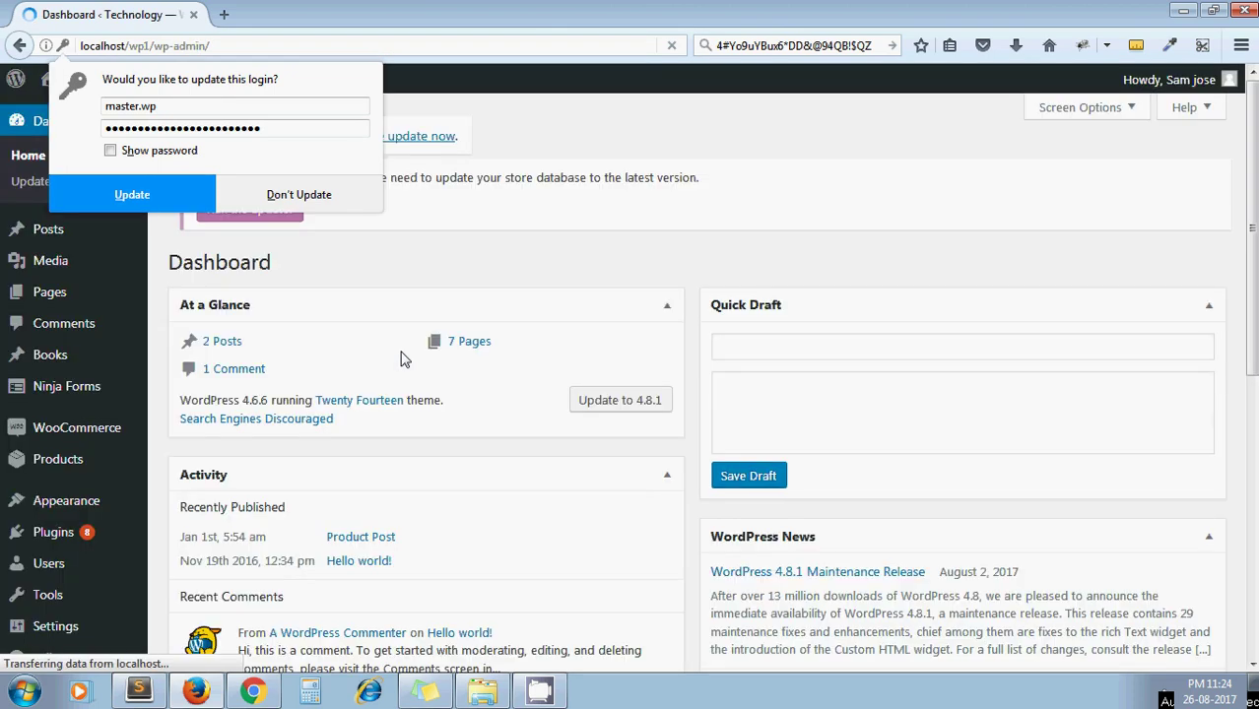
# - Activate WPS Hide Login under Installed Plugins and open its Settings link
pyautogui.click(86, 532)
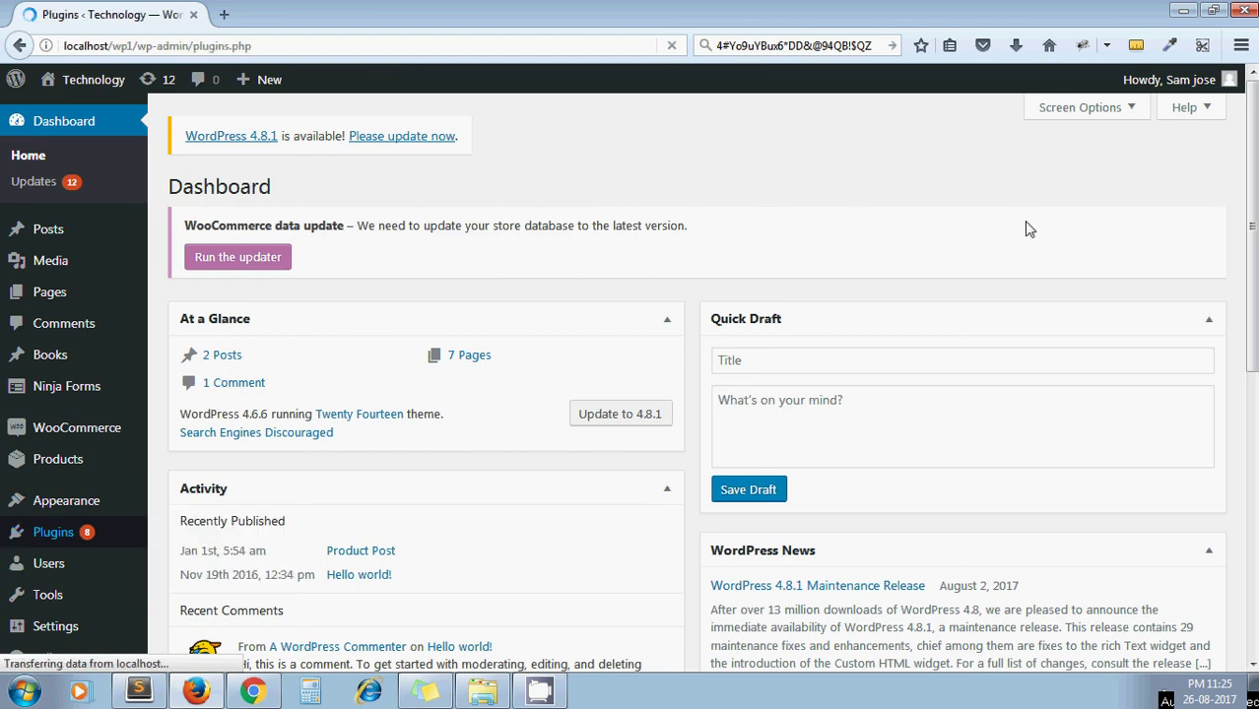
pyautogui.scroll(-20, 509, 539)
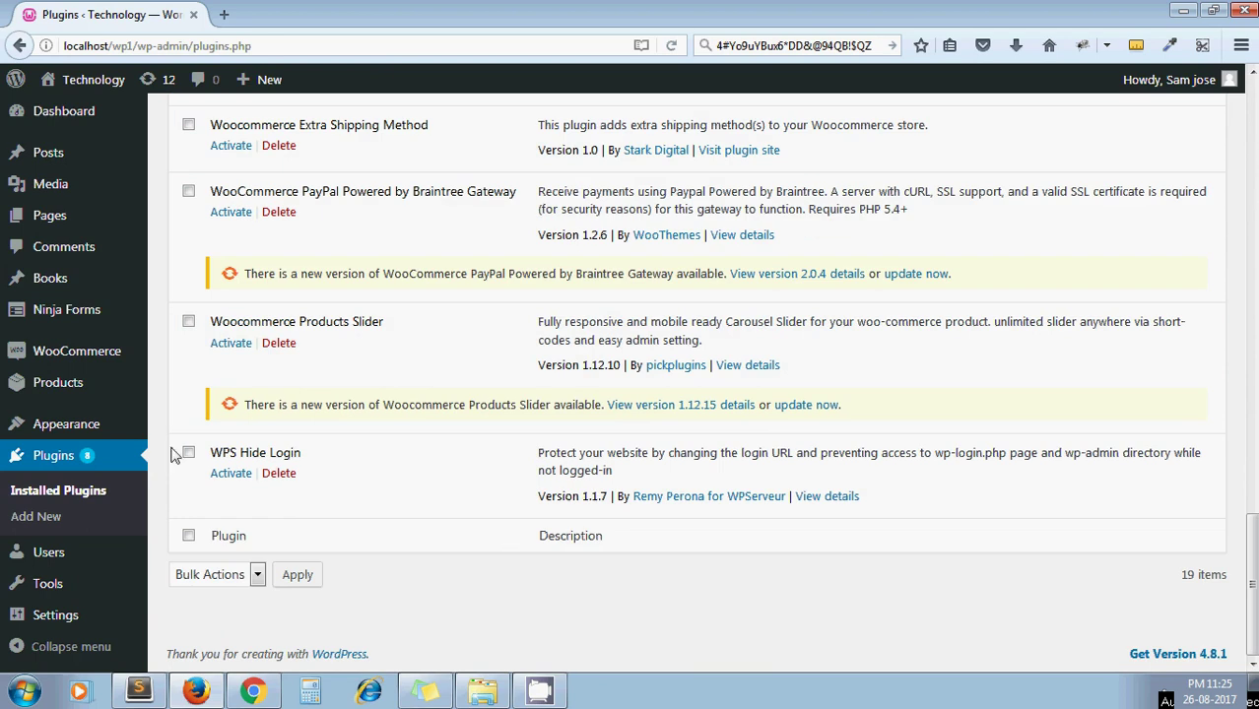
pyautogui.click(230, 474)
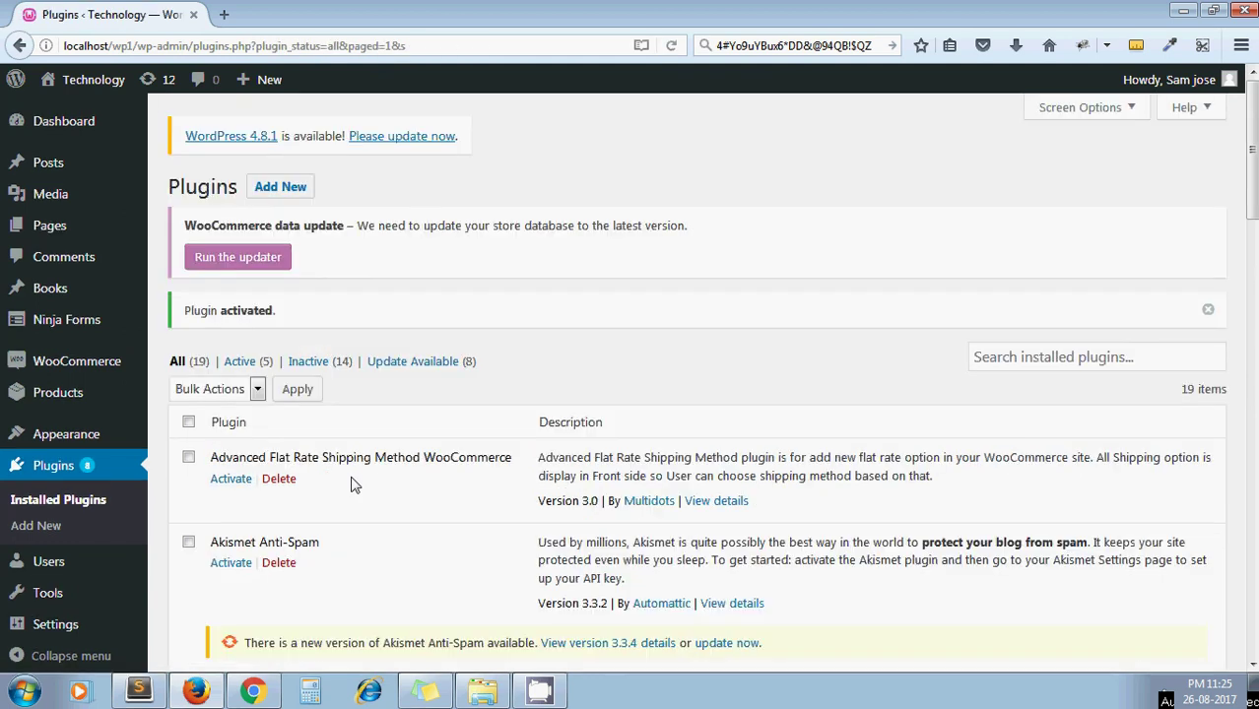
pyautogui.scroll(-15, 354, 485)
pyautogui.click(230, 473)
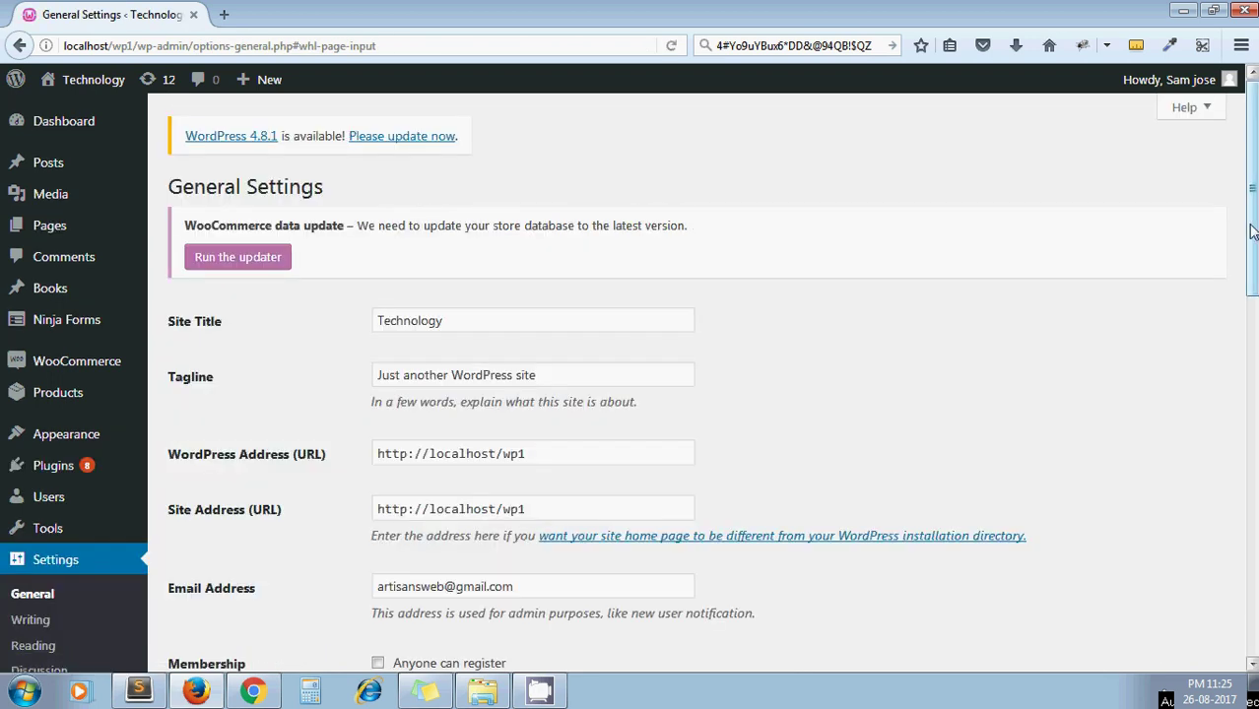
# - Set the WPS Hide Login url to 'webadmin' in General Settings and save changes
pyautogui.scroll(-15, 613, 643)
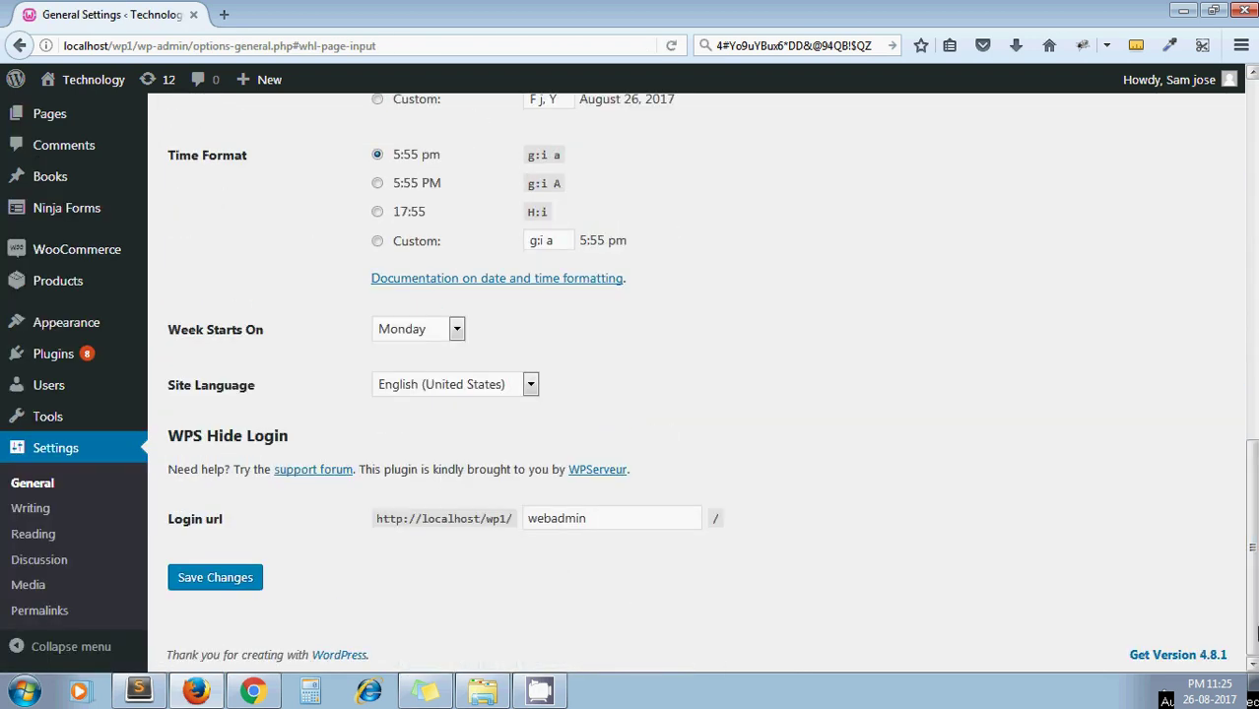
pyautogui.click(610, 510)
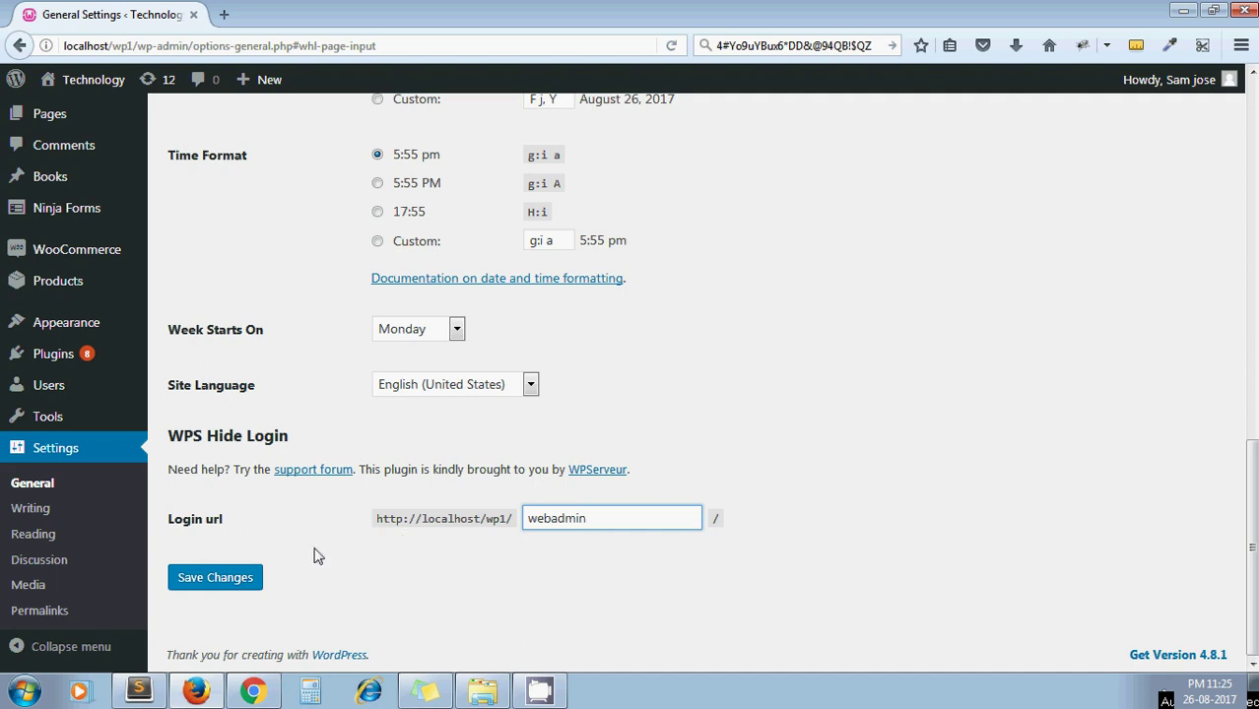
pyautogui.click(223, 582)
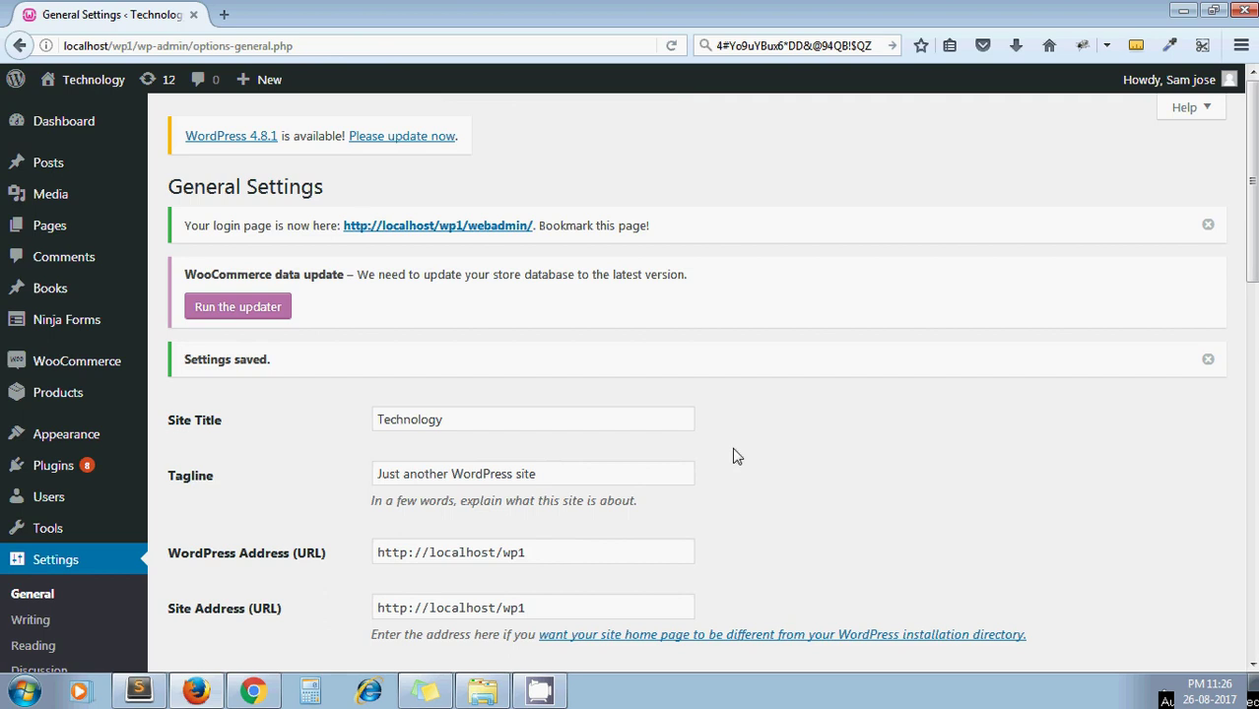
pyautogui.moveTo(1251, 182); pyautogui.dragTo(1251, 546)
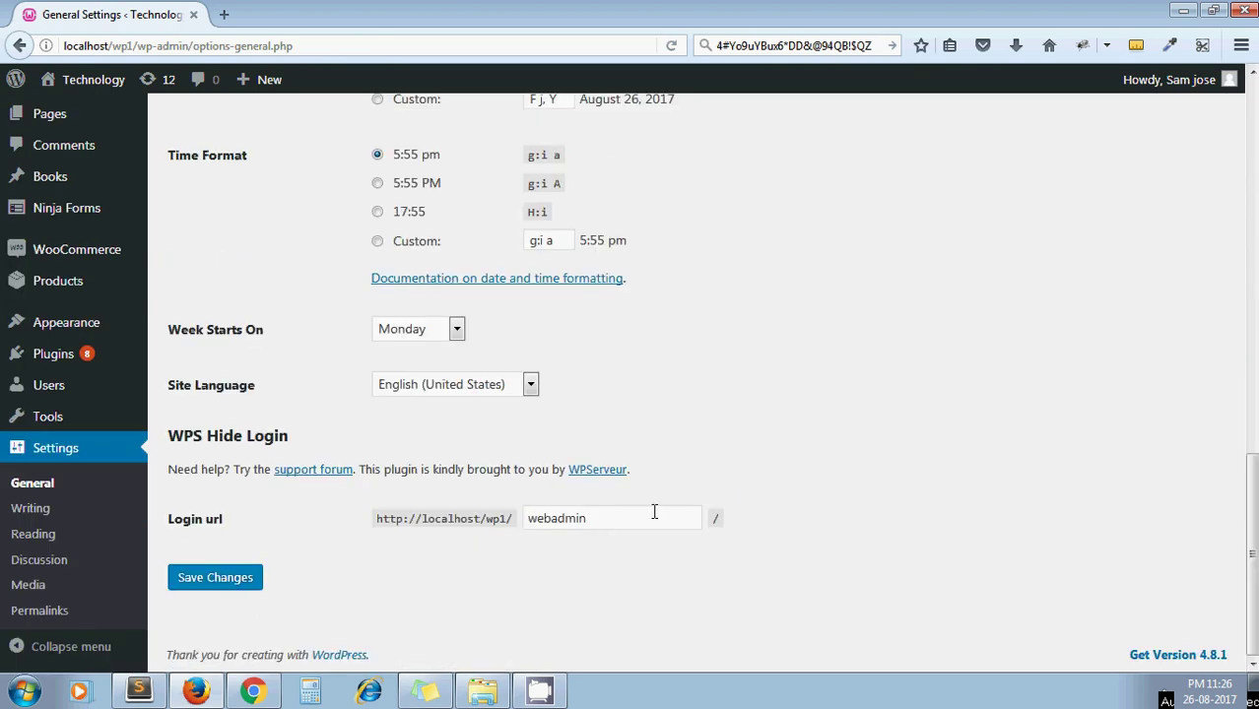
# - Log out, then load localhost/wp1/wp-admin/ to see the 'This has been disabled' message
pyautogui.moveTo(1182, 80)
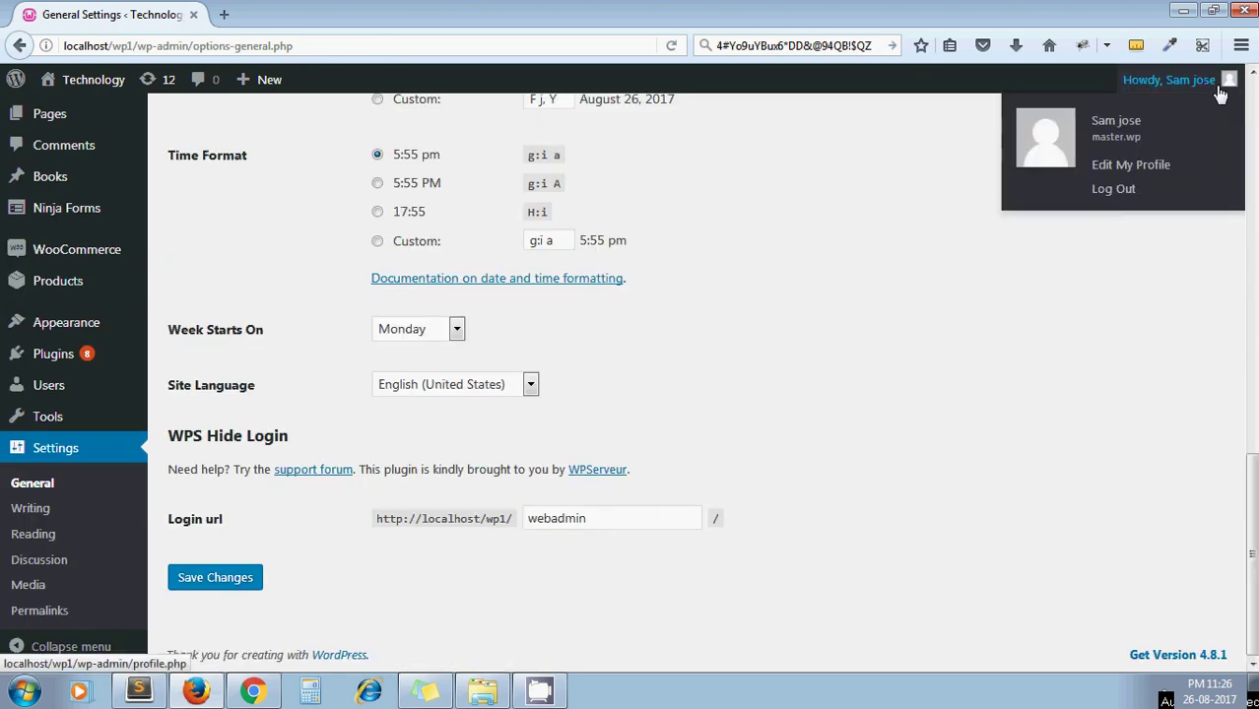
pyautogui.click(1135, 190)
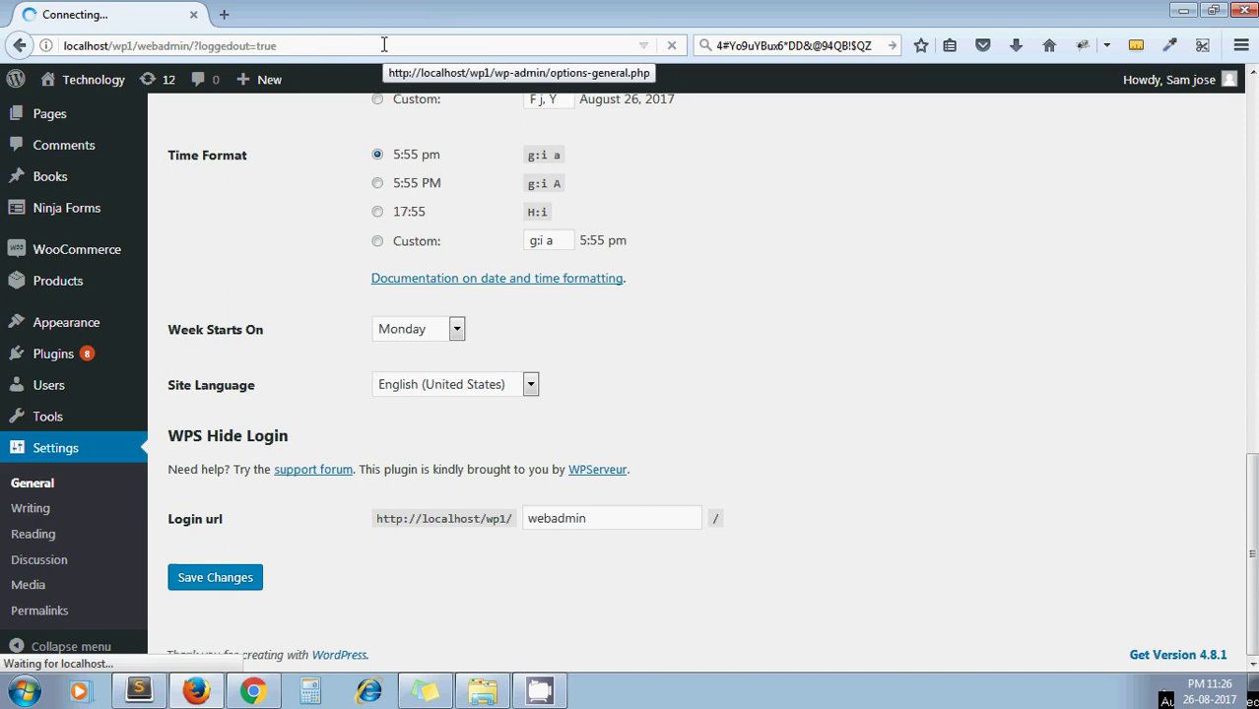
pyautogui.click(386, 45)
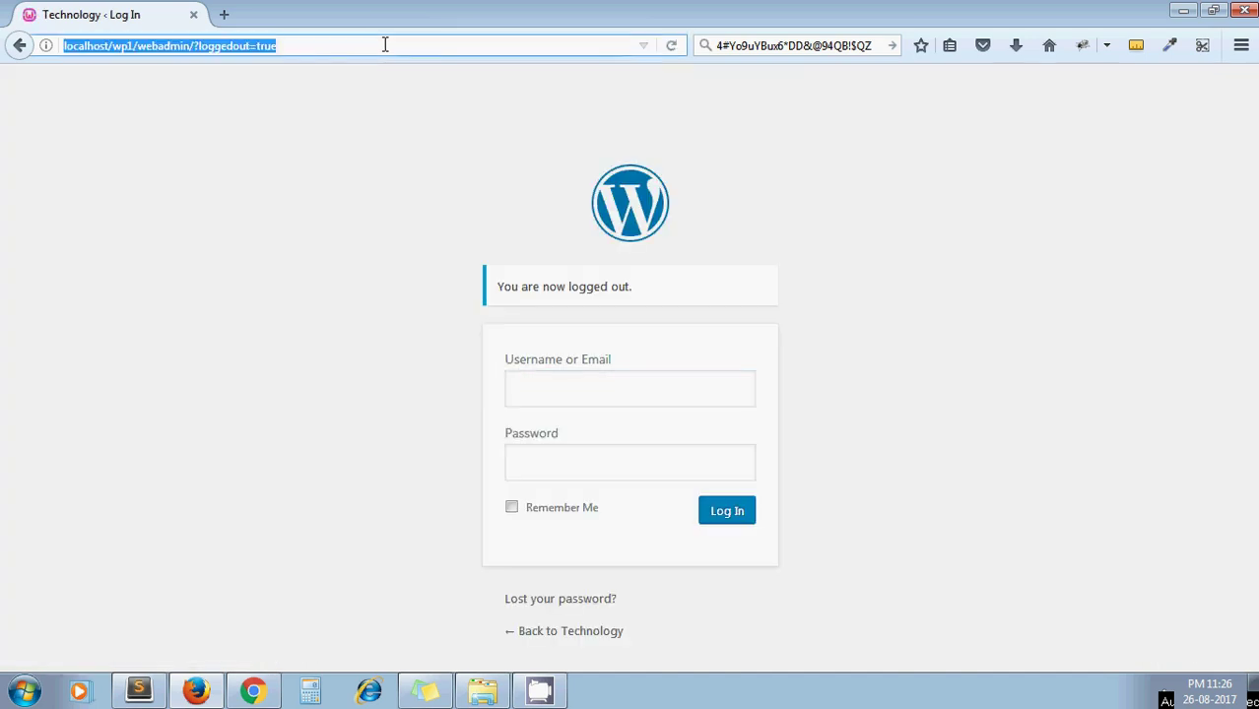
pyautogui.press('End')
pyautogui.hotkey('shift', 'Left')
pyautogui.hotkey('shift', 'Left')
pyautogui.hotkey('shift', 'Left')
pyautogui.hotkey('shift', 'Left')
pyautogui.hotkey('shift', 'Left')
pyautogui.hotkey('shift', 'Left')
pyautogui.hotkey('shift', 'Left')
pyautogui.hotkey('shift', 'Left')
pyautogui.hotkey('shift', 'Left')
pyautogui.hotkey('shift', 'Left')
pyautogui.hotkey('shift', 'Left')
pyautogui.hotkey('shift', 'Left')
pyautogui.hotkey('shift', 'Left')
pyautogui.hotkey('shift', 'Left')
pyautogui.hotkey('shift', 'Left')
pyautogui.hotkey('shift', 'Left')
pyautogui.hotkey('shift', 'Left')
pyautogui.hotkey('shift', 'Left')
pyautogui.hotkey('shift', 'Left')
pyautogui.hotkey('shift', 'Left')
pyautogui.hotkey('shift', 'Left')
pyautogui.hotkey('shift', 'Left')
pyautogui.hotkey('shift', 'Left')
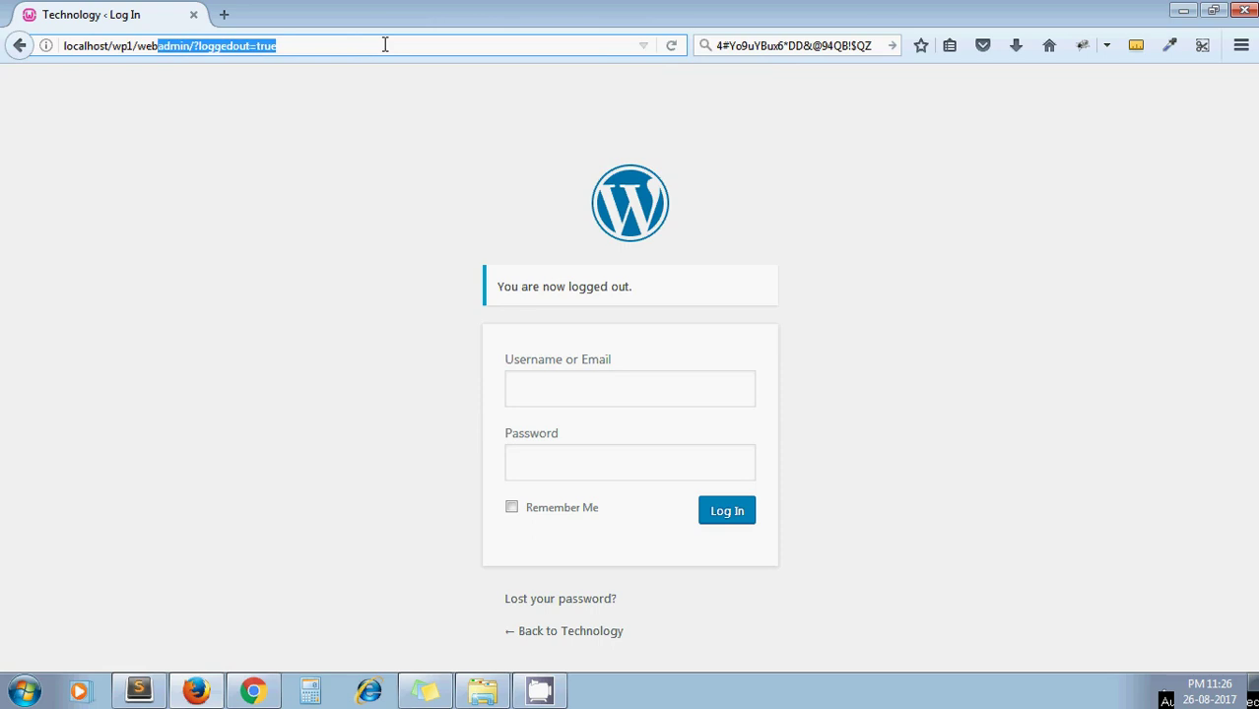
pyautogui.write('p-')
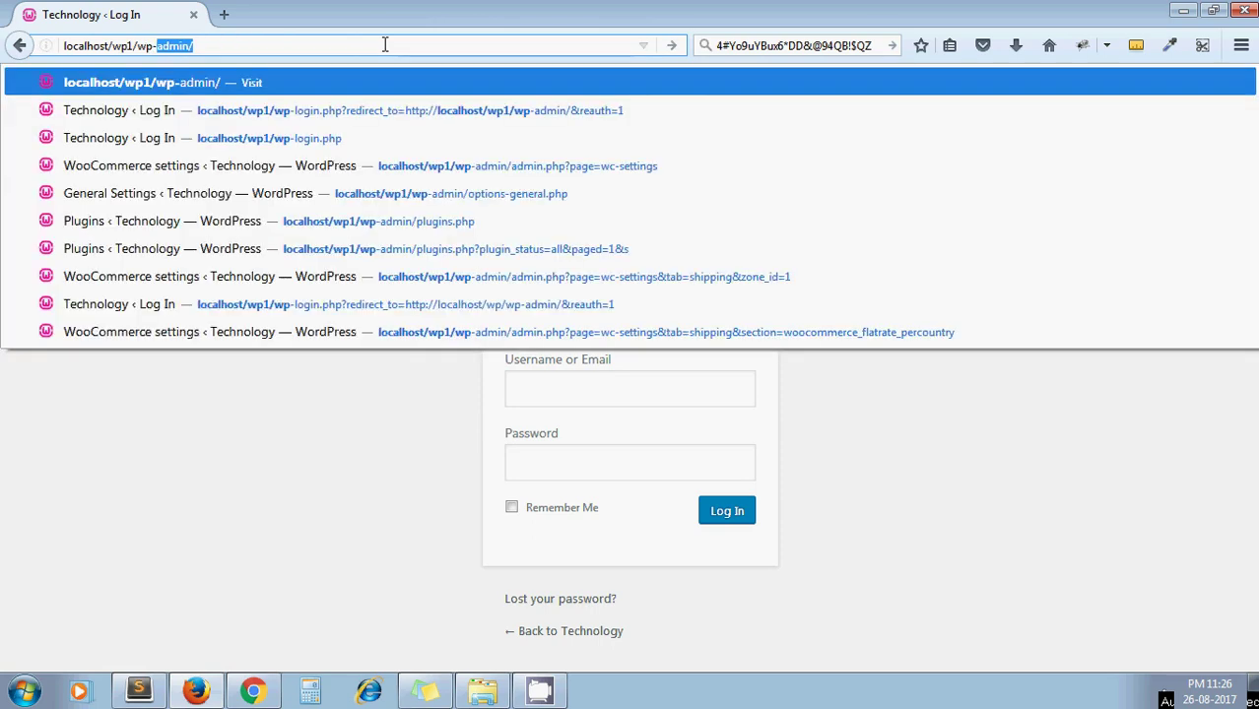
pyautogui.press('Return')
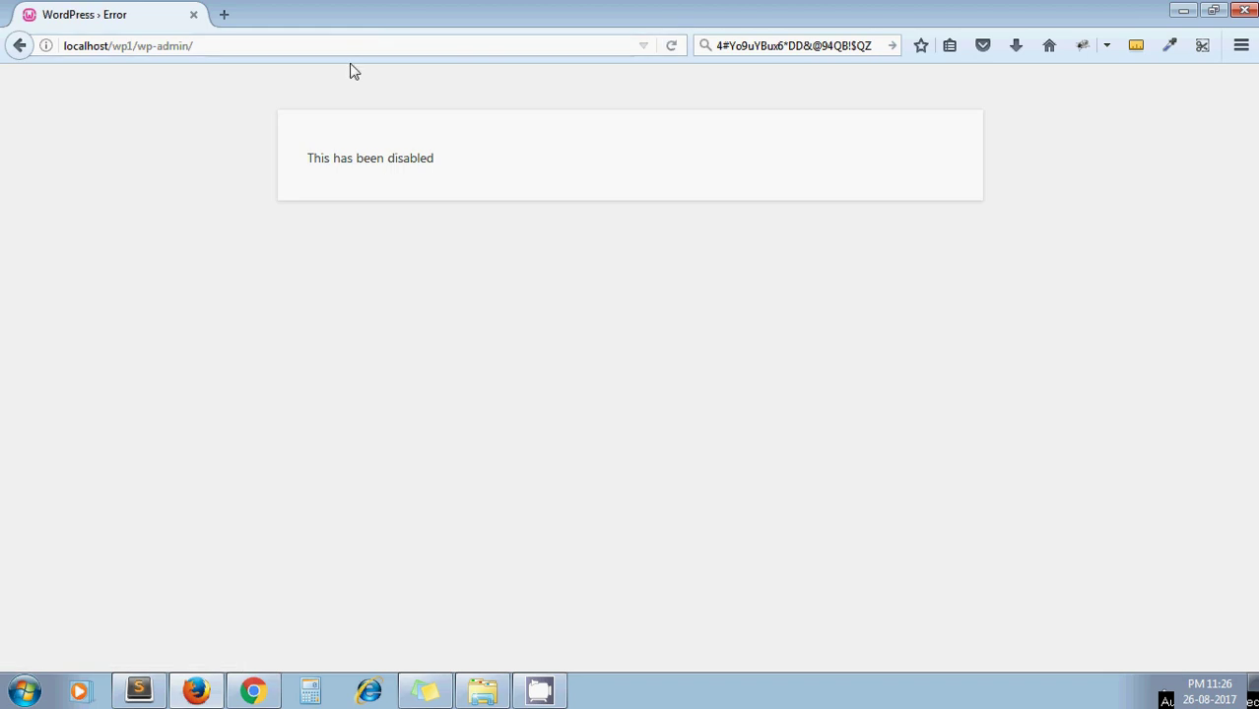
# - Load localhost/wp1/wp-login.php to confirm it now returns Not Found
pyautogui.click(325, 49)
pyautogui.click(325, 50)
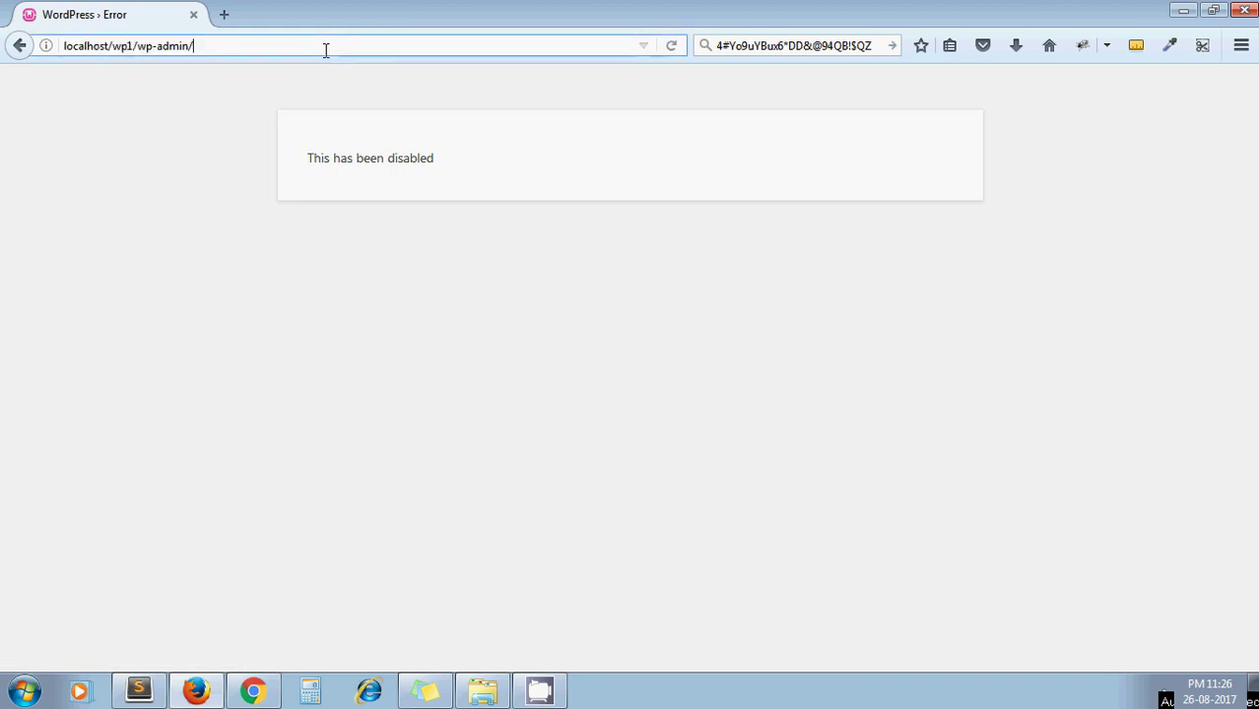
pyautogui.hotkey('shift', 'Left')
pyautogui.hotkey('shift', 'Left')
pyautogui.hotkey('shift', 'Left')
pyautogui.hotkey('shift', 'Left')
pyautogui.hotkey('shift', 'Left')
pyautogui.hotkey('shift', 'Left')
pyautogui.hotkey('shift', 'Left')
pyautogui.hotkey('shift', 'Left')
pyautogui.hotkey('shift', 'Right')
pyautogui.hotkey('shift', 'Right')
pyautogui.write('logi')
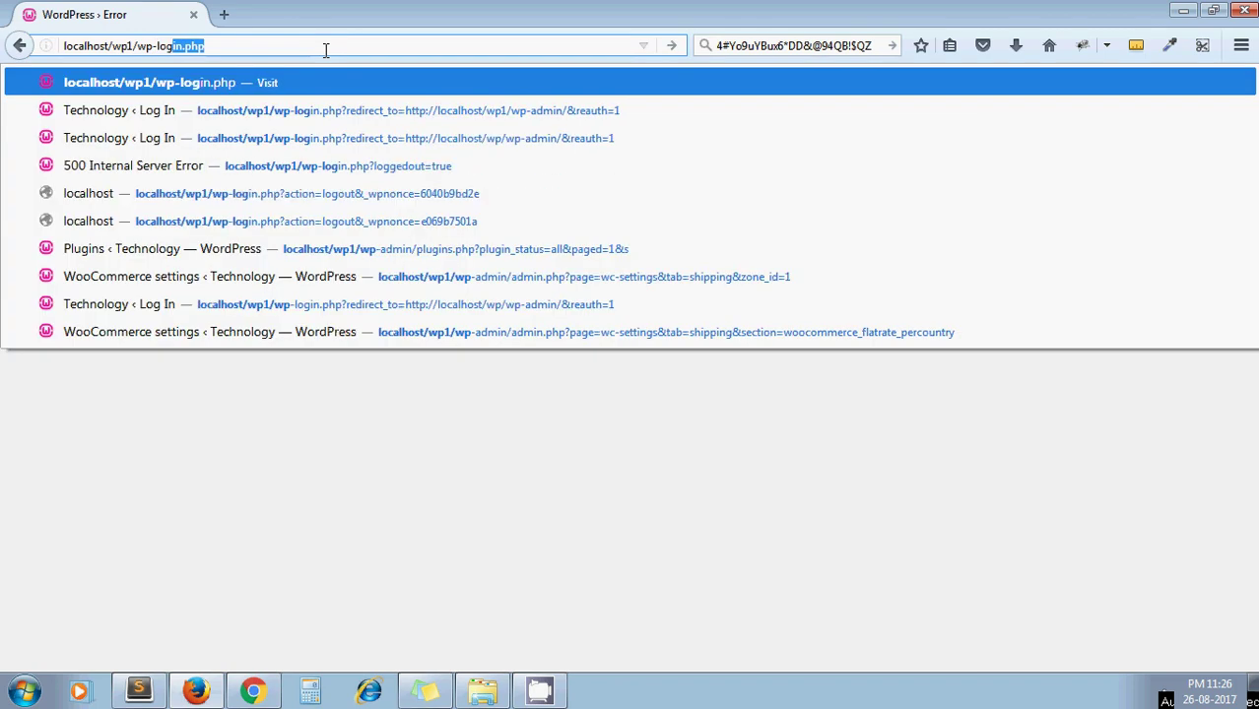
pyautogui.press('Return')
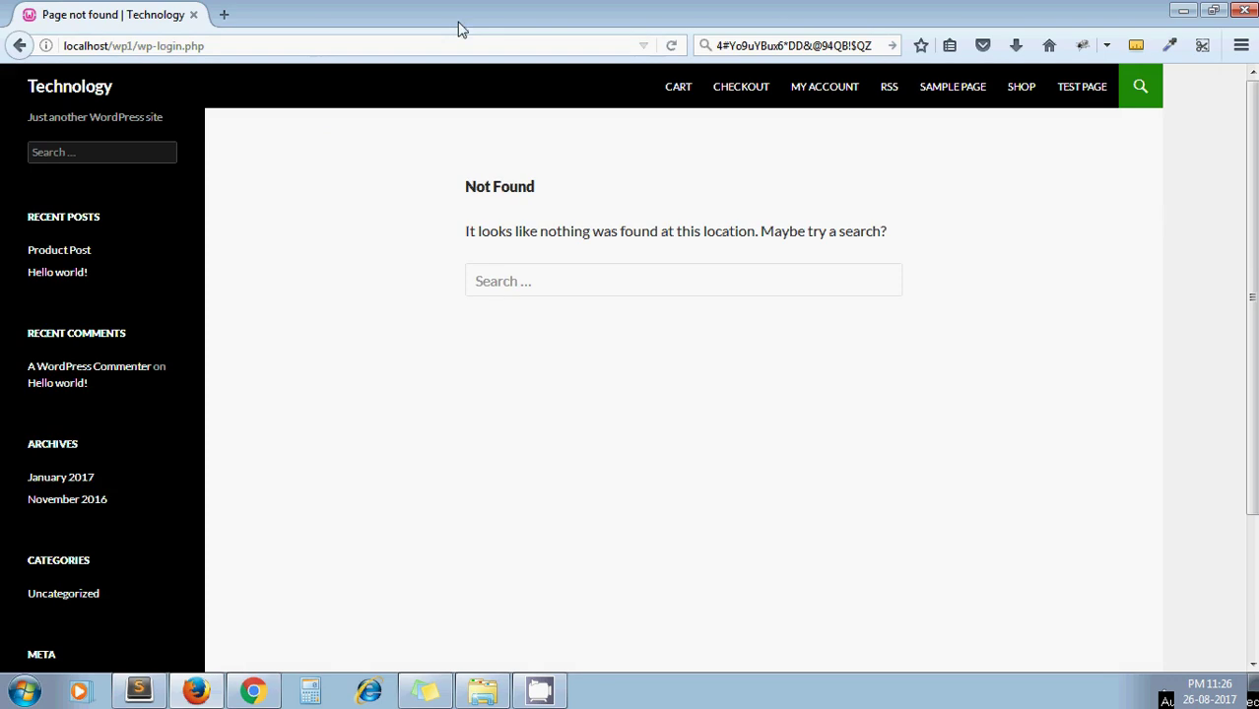
# - Open the hidden login page at localhost/wp1/webadmin/
pyautogui.click(402, 44)
pyautogui.click(402, 43)
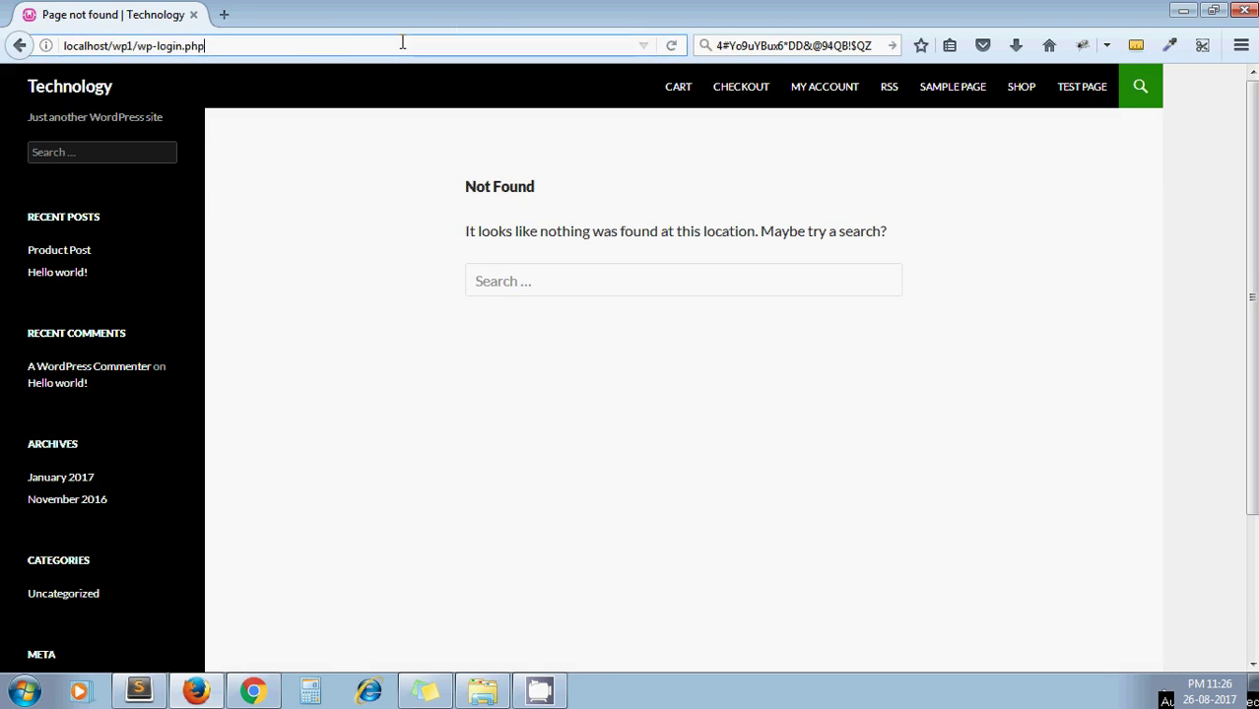
pyautogui.hotkey('shift', 'Left')
pyautogui.hotkey('shift', 'Left')
pyautogui.hotkey('shift', 'Left')
pyautogui.hotkey('shift', 'Left')
pyautogui.hotkey('shift', 'Left')
pyautogui.hotkey('shift', 'Left')
pyautogui.hotkey('shift', 'Left')
pyautogui.hotkey('shift', 'Left')
pyautogui.hotkey('shift', 'Left')
pyautogui.hotkey('shift', 'Left')
pyautogui.hotkey('shift', 'Left')
pyautogui.write('ebadmin/')
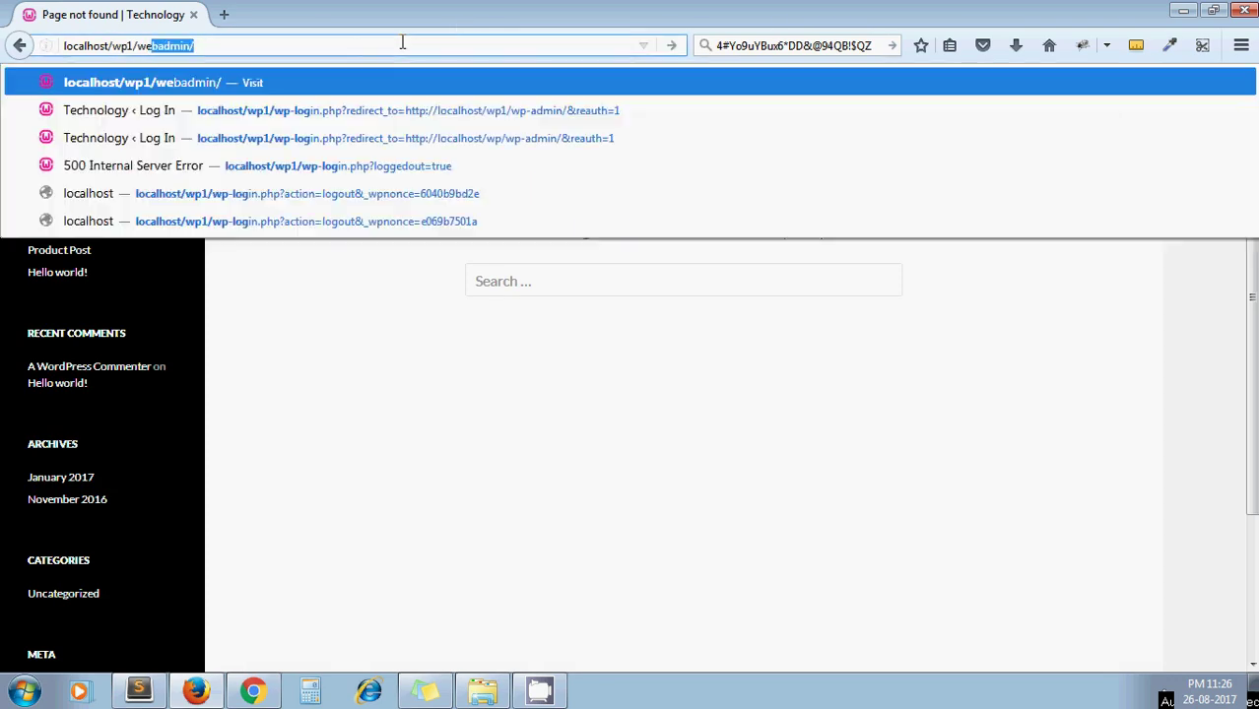
pyautogui.press('Return')
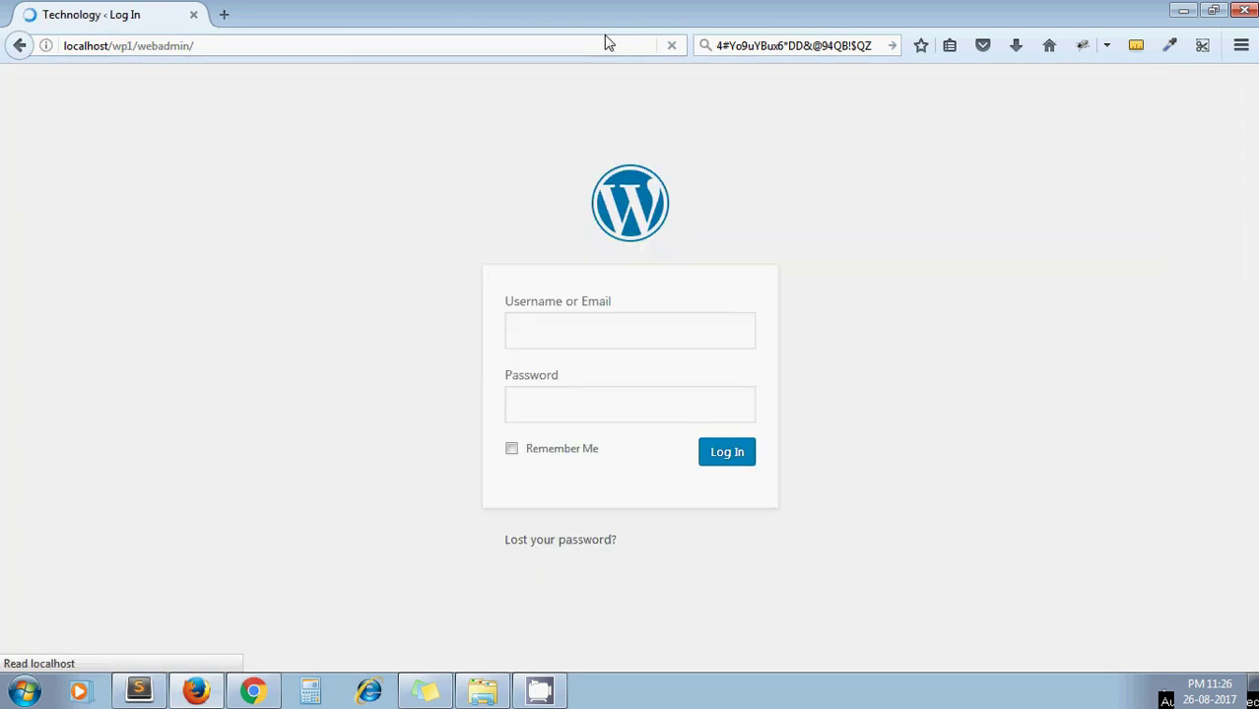
# - Sign in with the saved admin username and pasted strong password, declining the saved-login update
pyautogui.press('Down')
pyautogui.write('ma')
pyautogui.press('Down')
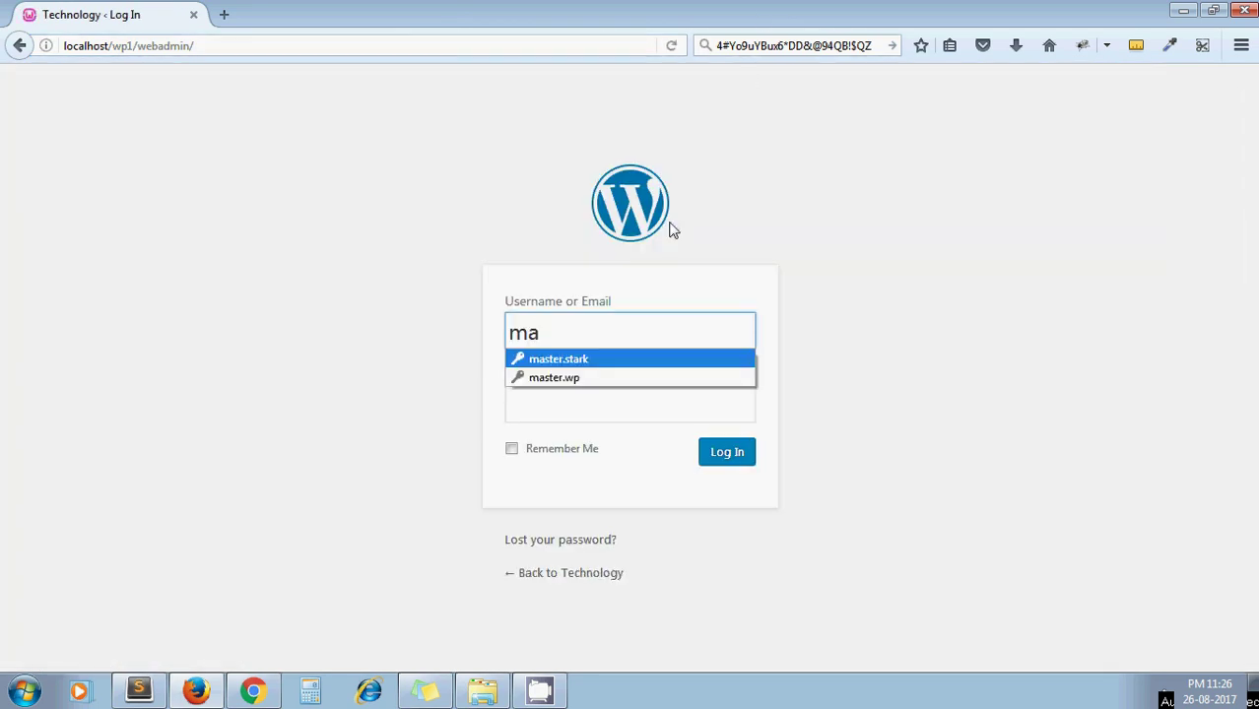
pyautogui.press('Down')
pyautogui.press('Return')
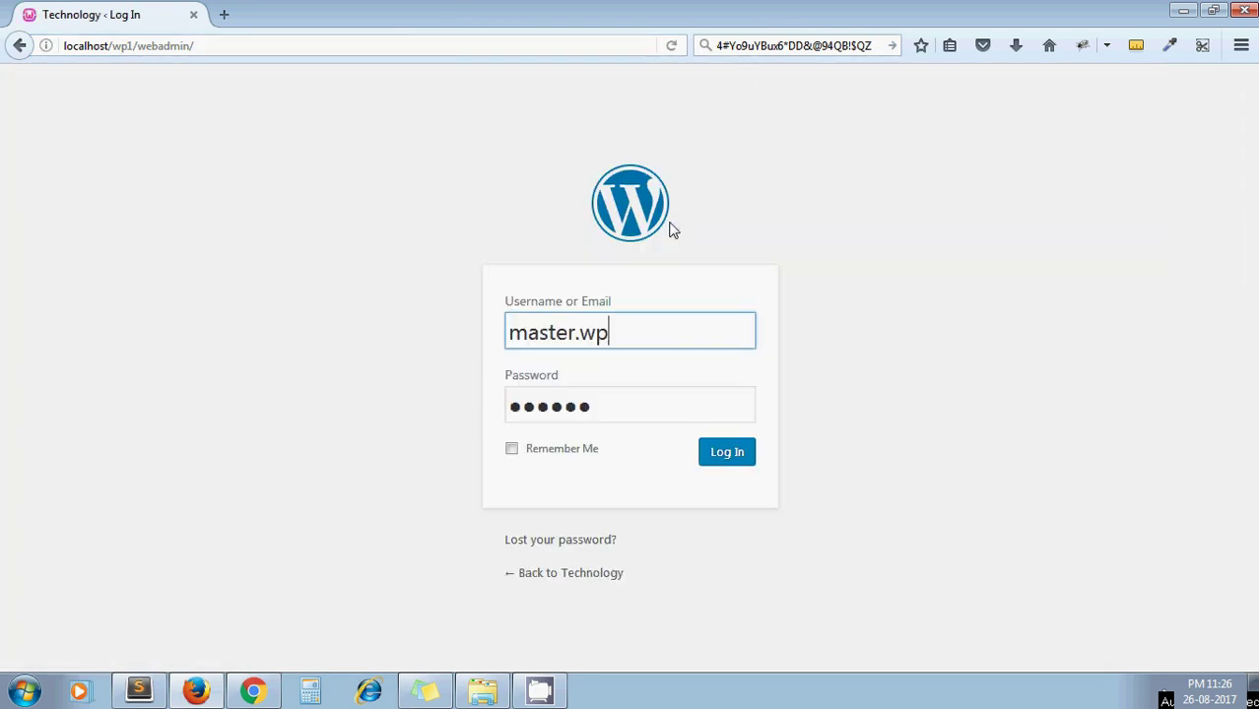
pyautogui.click(798, 45)
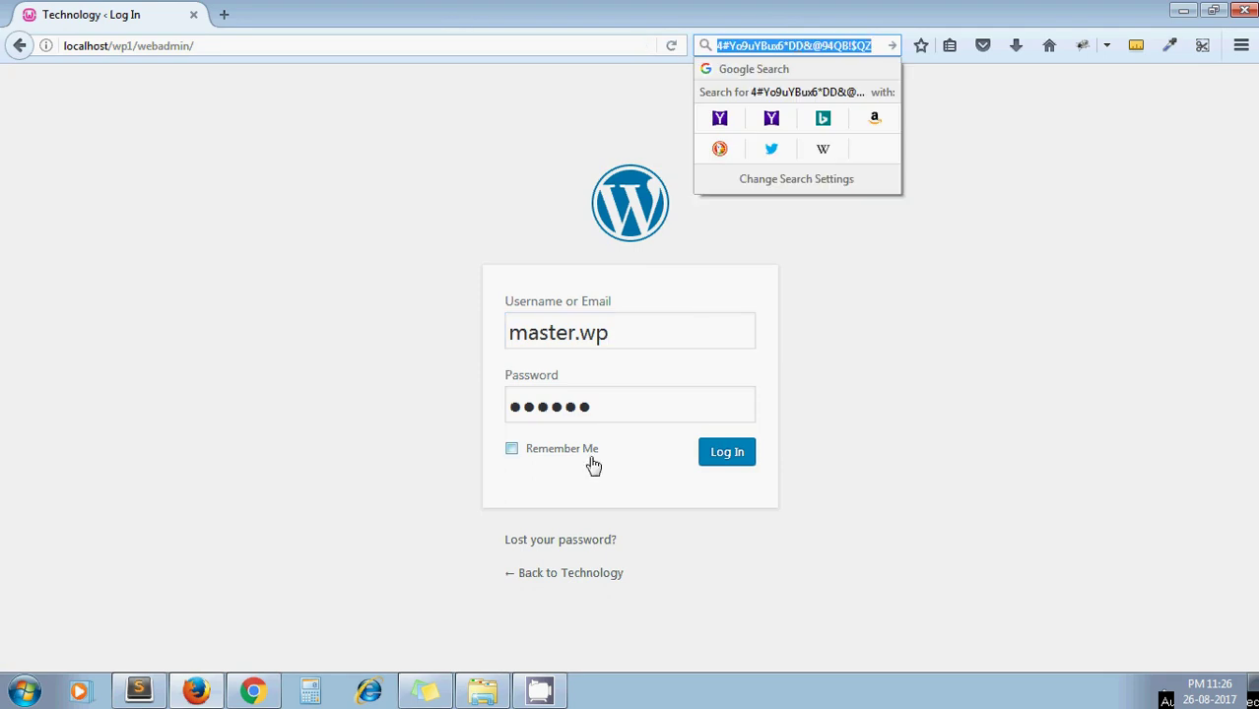
pyautogui.doubleClick(627, 402)
pyautogui.hotkey('ctrl', 'v')
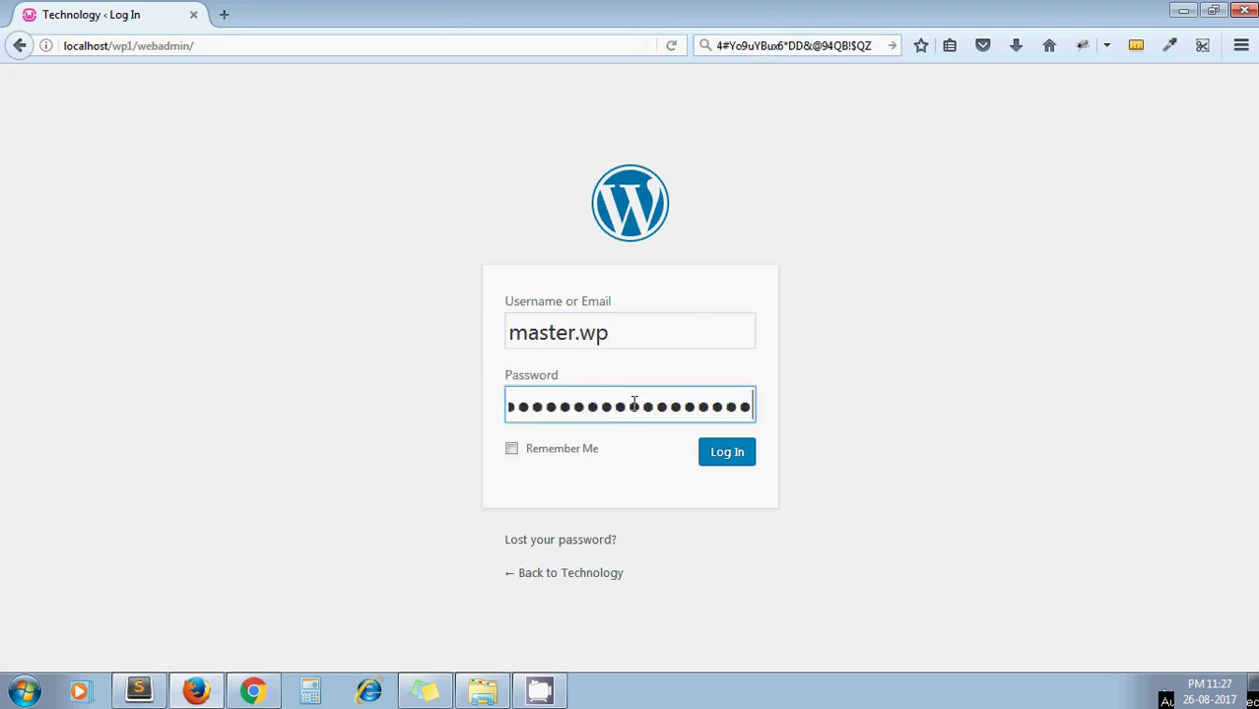
pyautogui.click(725, 465)
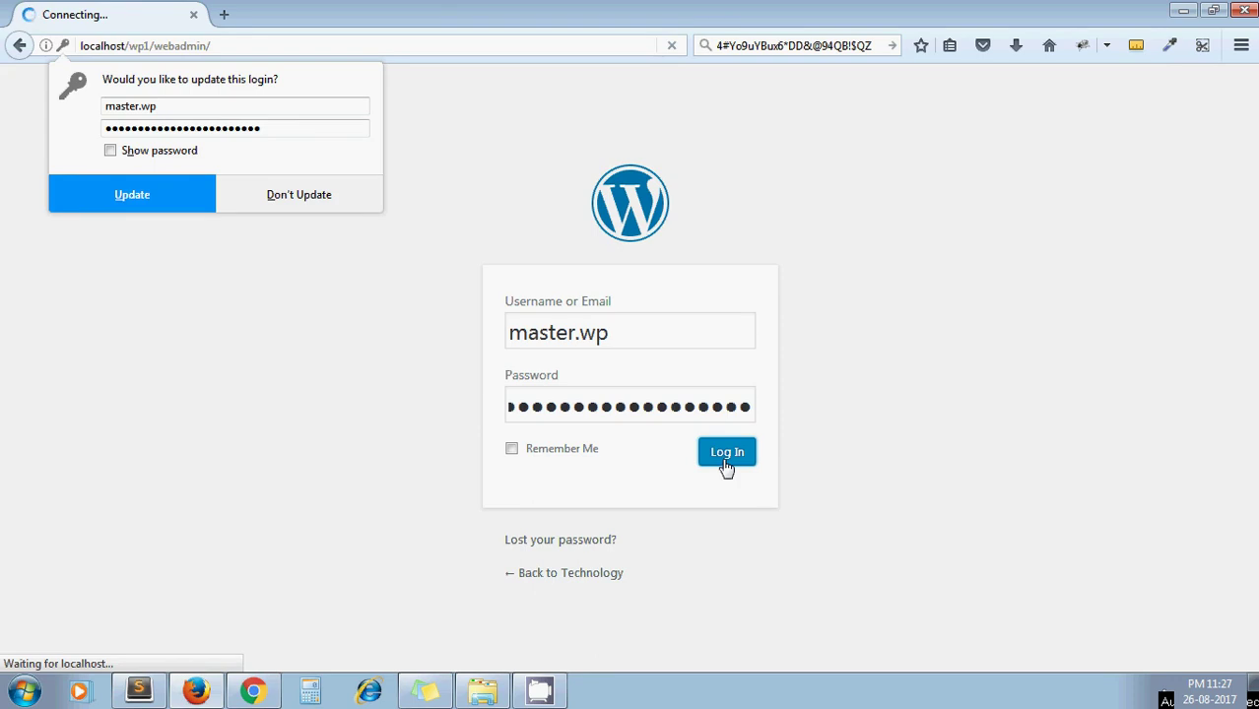
pyautogui.click(871, 442)
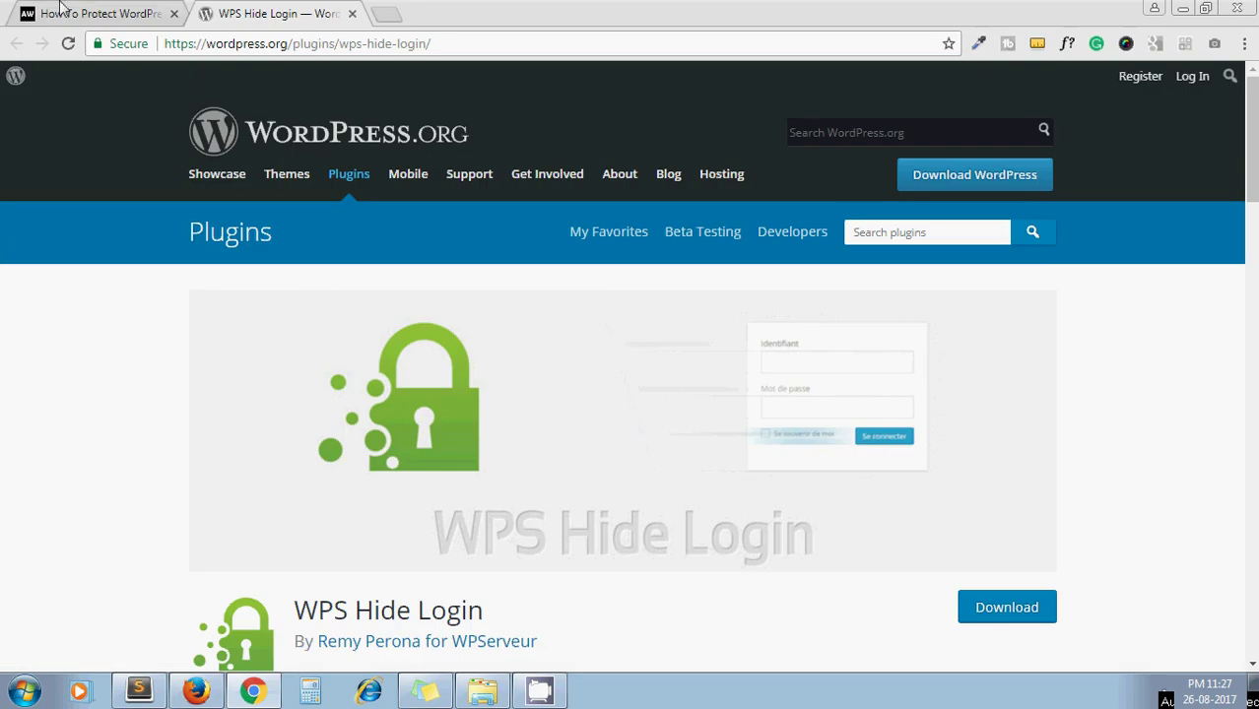
# - Scroll the brute-force article to 'Set Strong Username And Password', then return to the Firefox dashboard
pyautogui.click(65, 10)
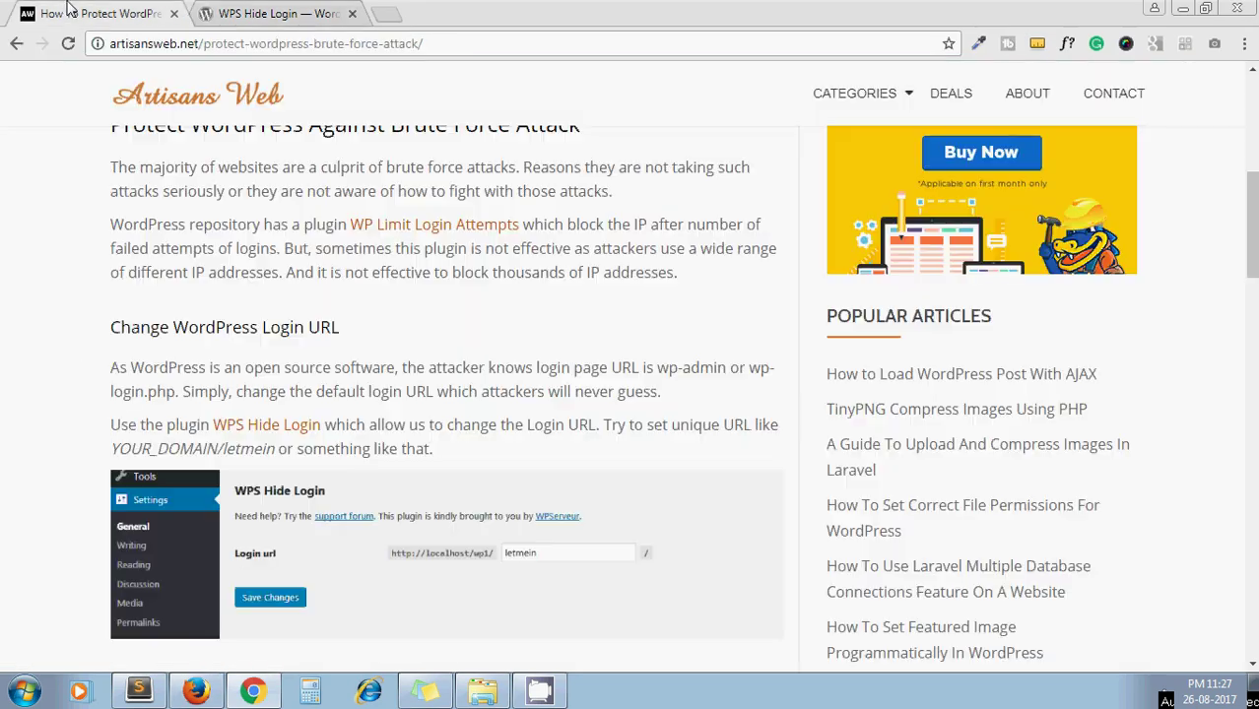
pyautogui.scroll(-3, 70, 363)
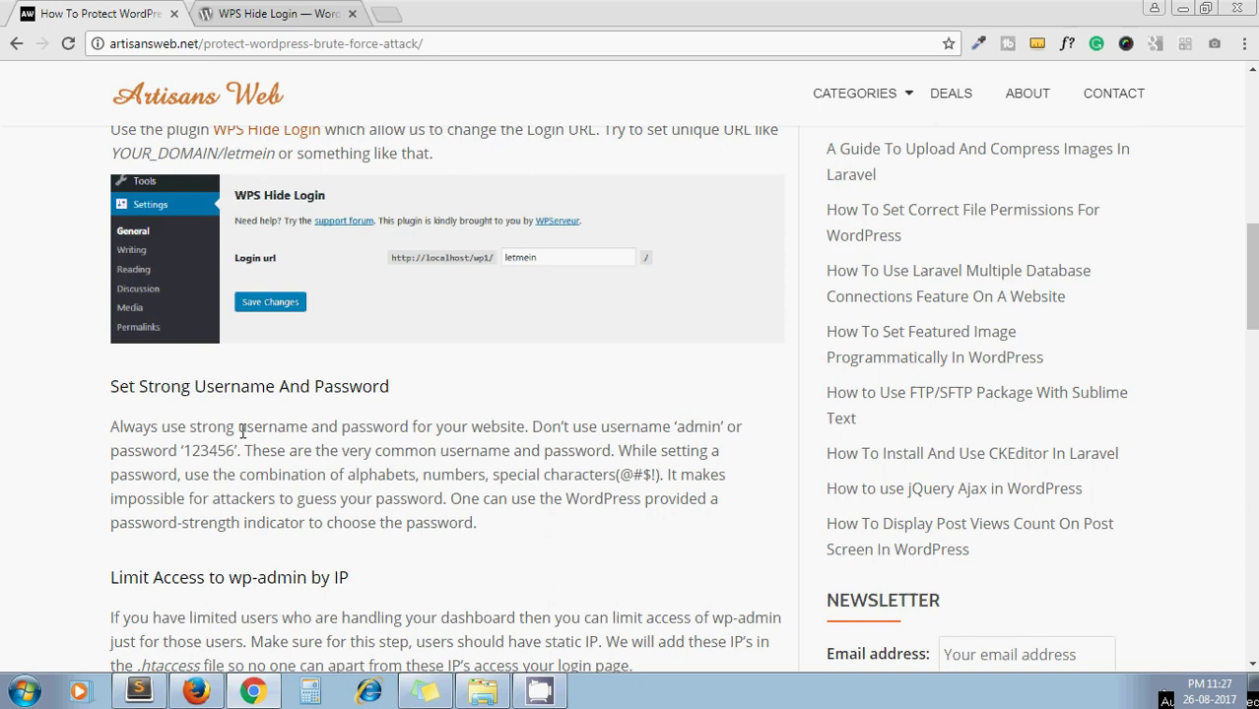
pyautogui.hotkey('alt', 'Tab')
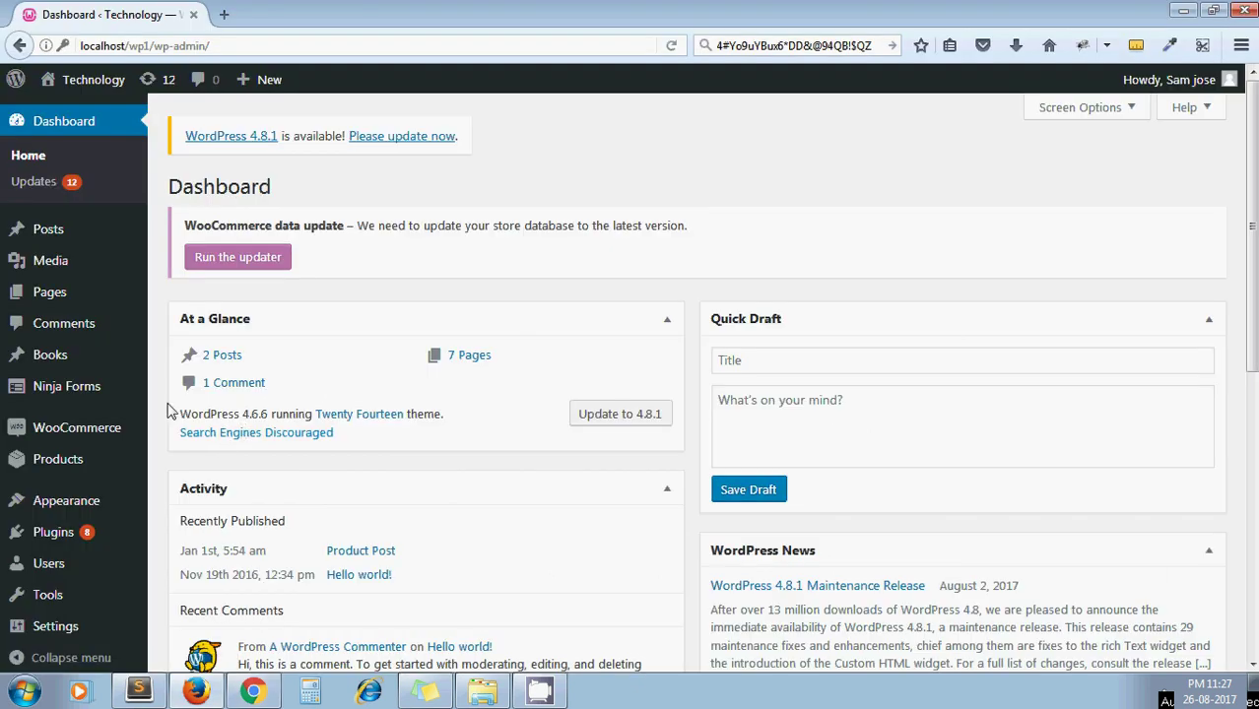
# - Generate a new strong password in Your Profile's Account Management, then switch back to Chrome
pyautogui.scroll(-5, 161, 400)
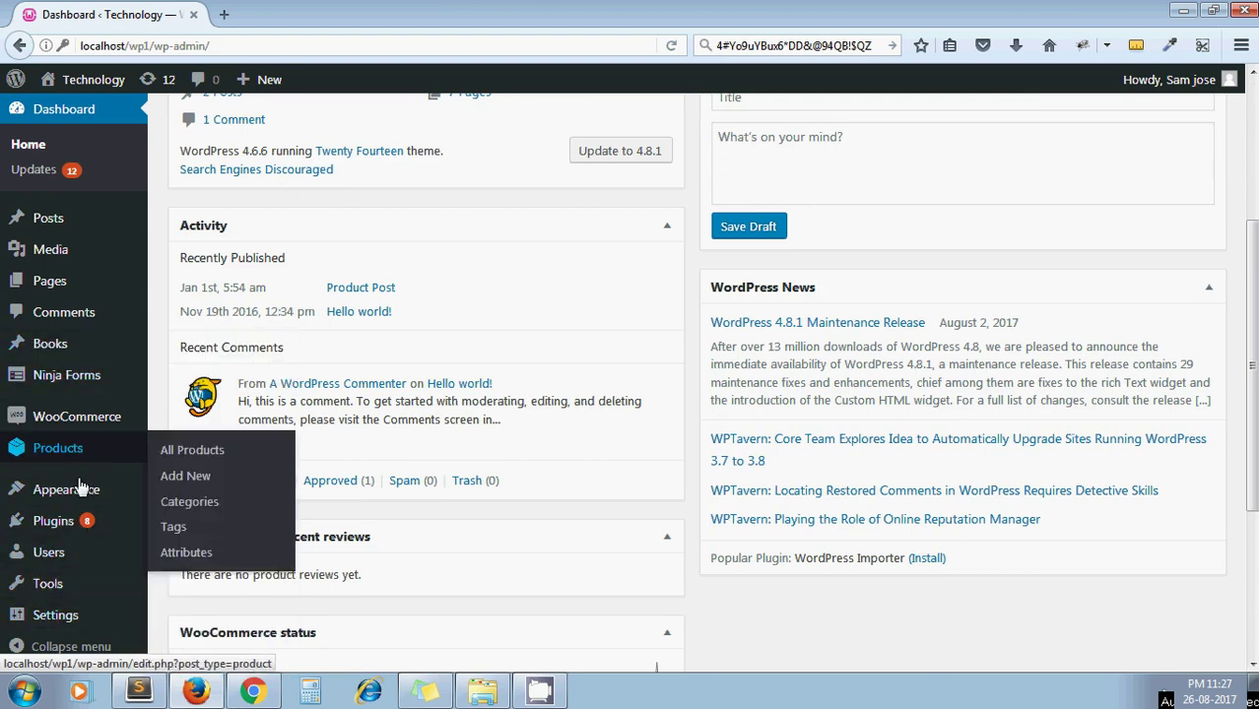
pyautogui.moveTo(111, 559)
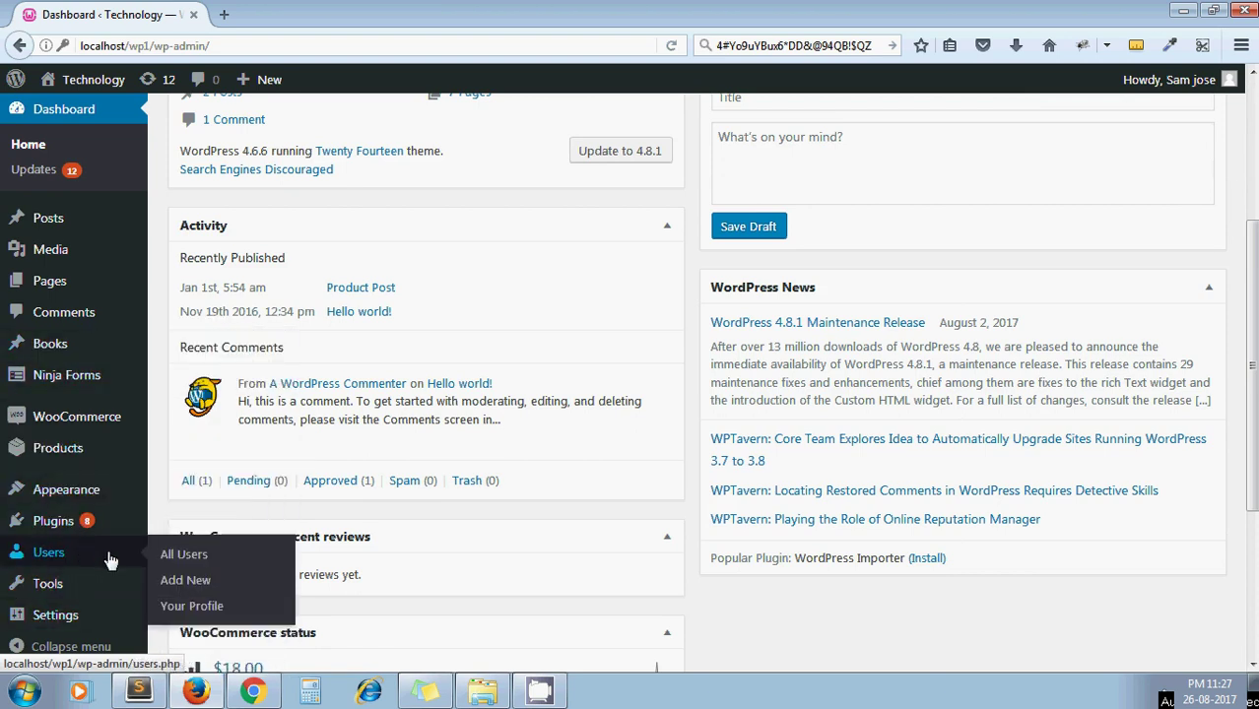
pyautogui.click(191, 608)
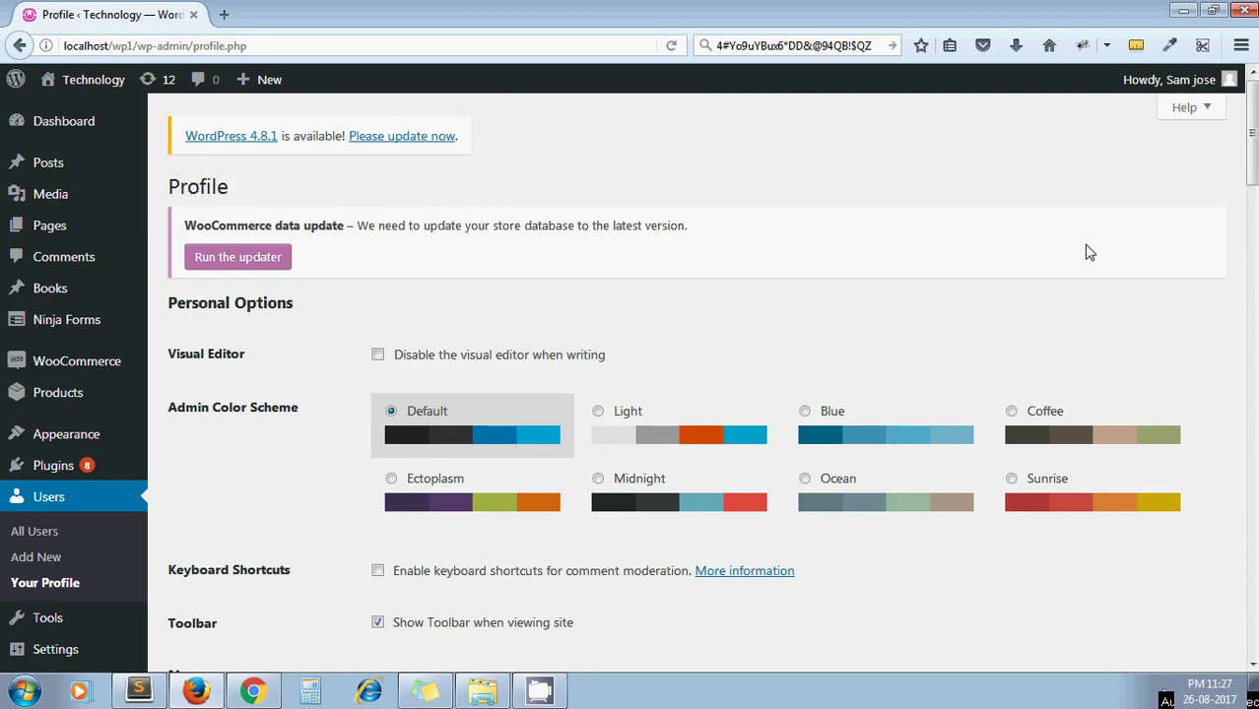
pyautogui.scroll(-10, 499, 280)
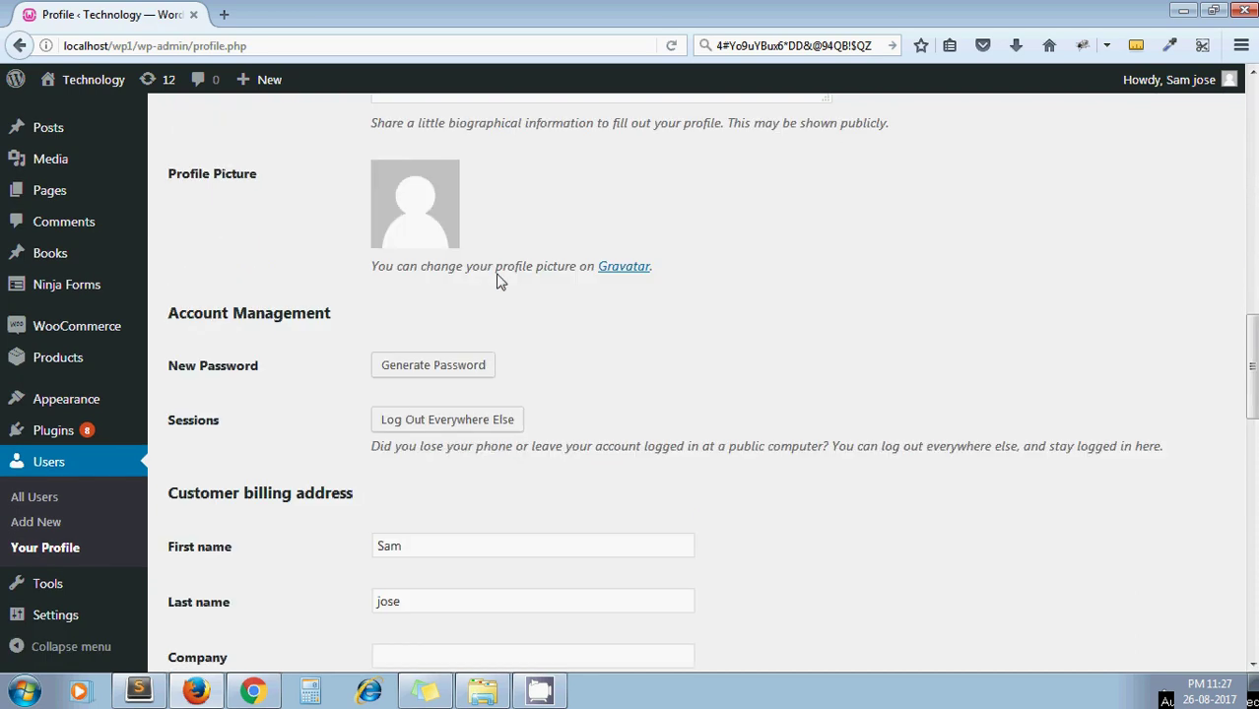
pyautogui.click(430, 367)
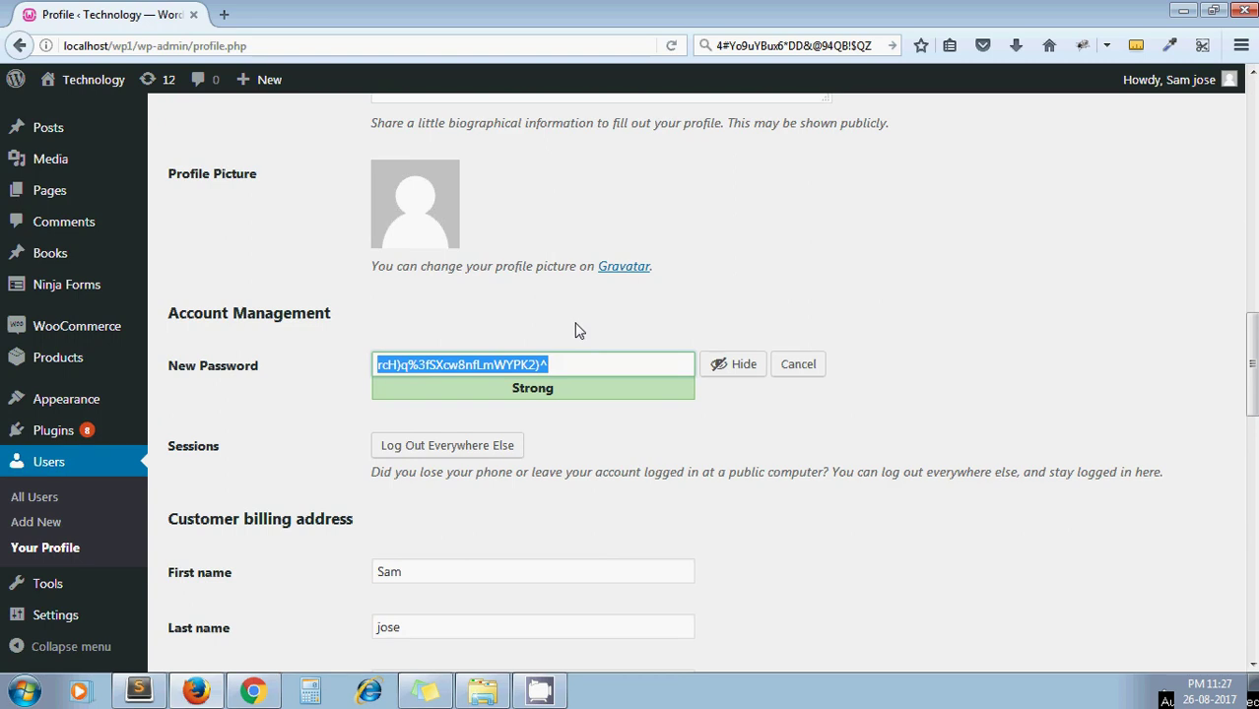
pyautogui.click(525, 325)
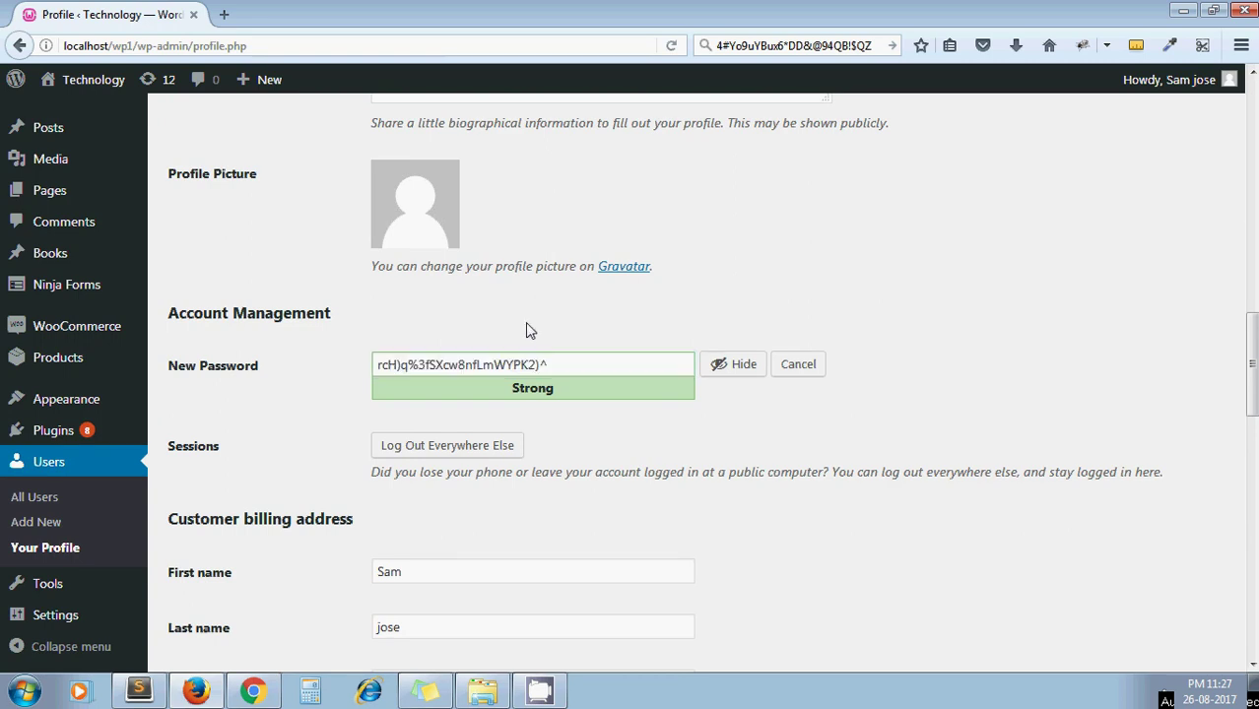
pyautogui.hotkey('alt', 'Tab')
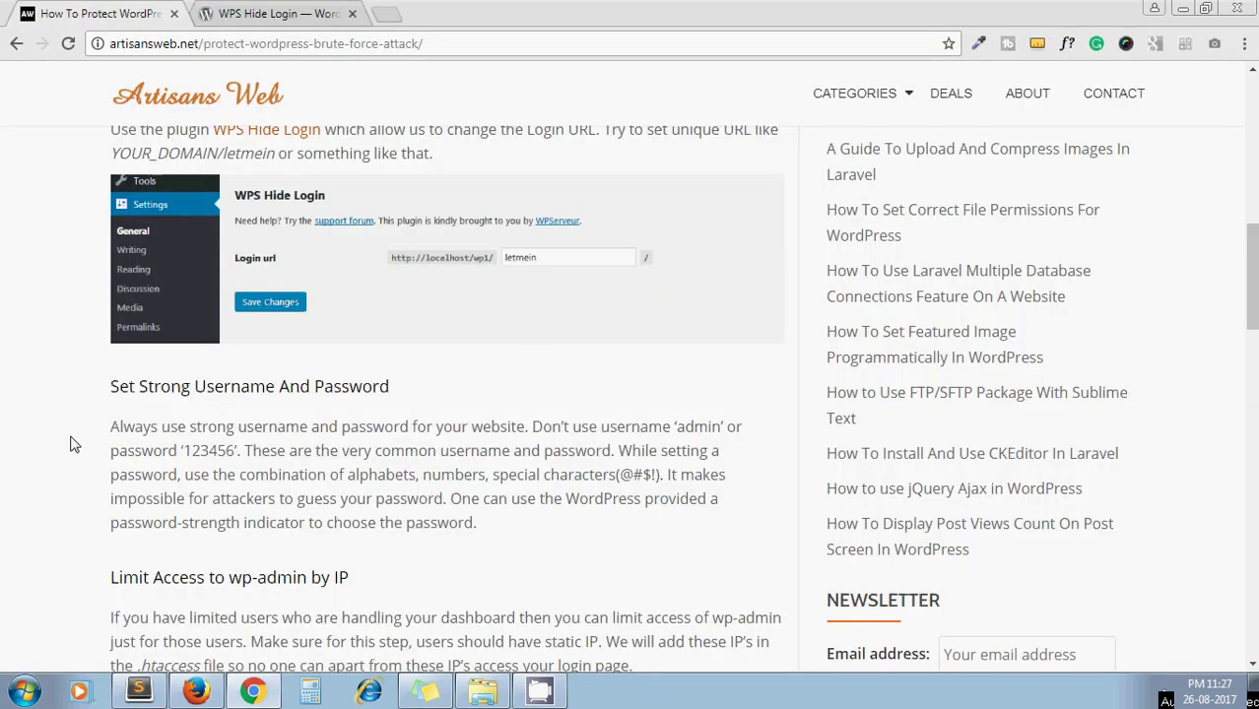
# - Copy the wp-admin IP-blocking rules from the article's plain-text code view, then return to .htaccess in Sublime Text
pyautogui.scroll(-2, 70, 445)
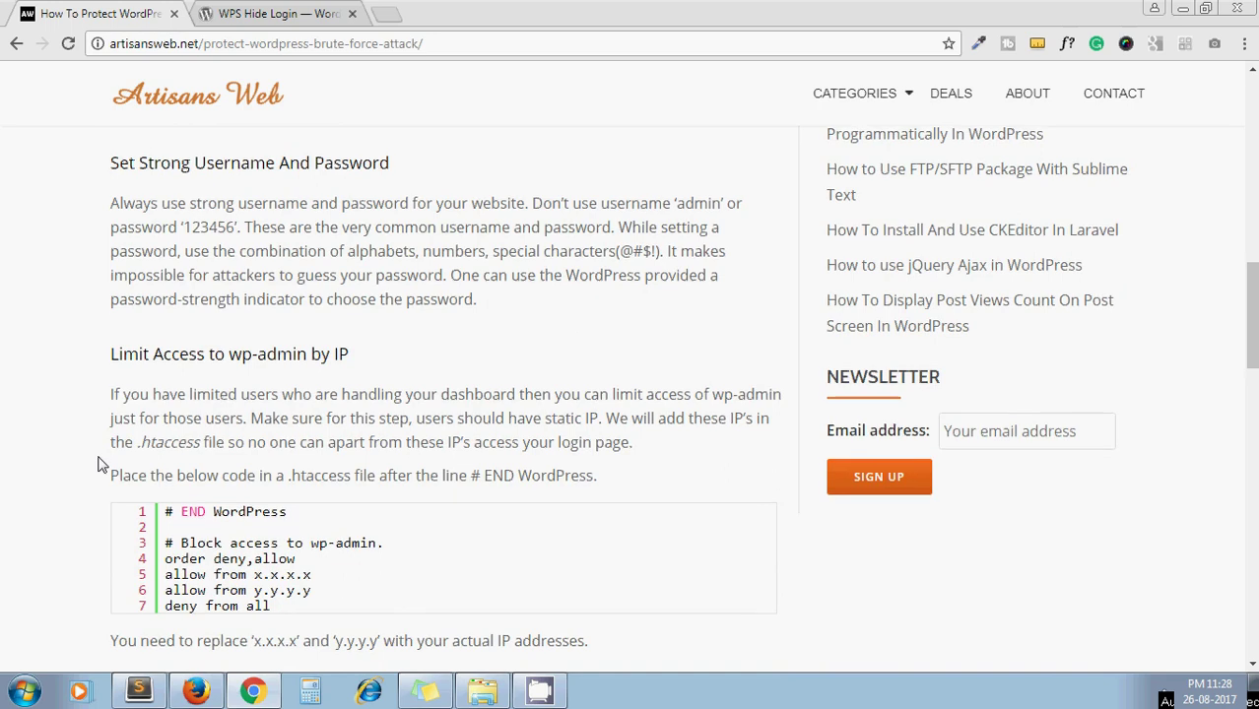
pyautogui.scroll(-2, 98, 463)
pyautogui.moveTo(713, 408)
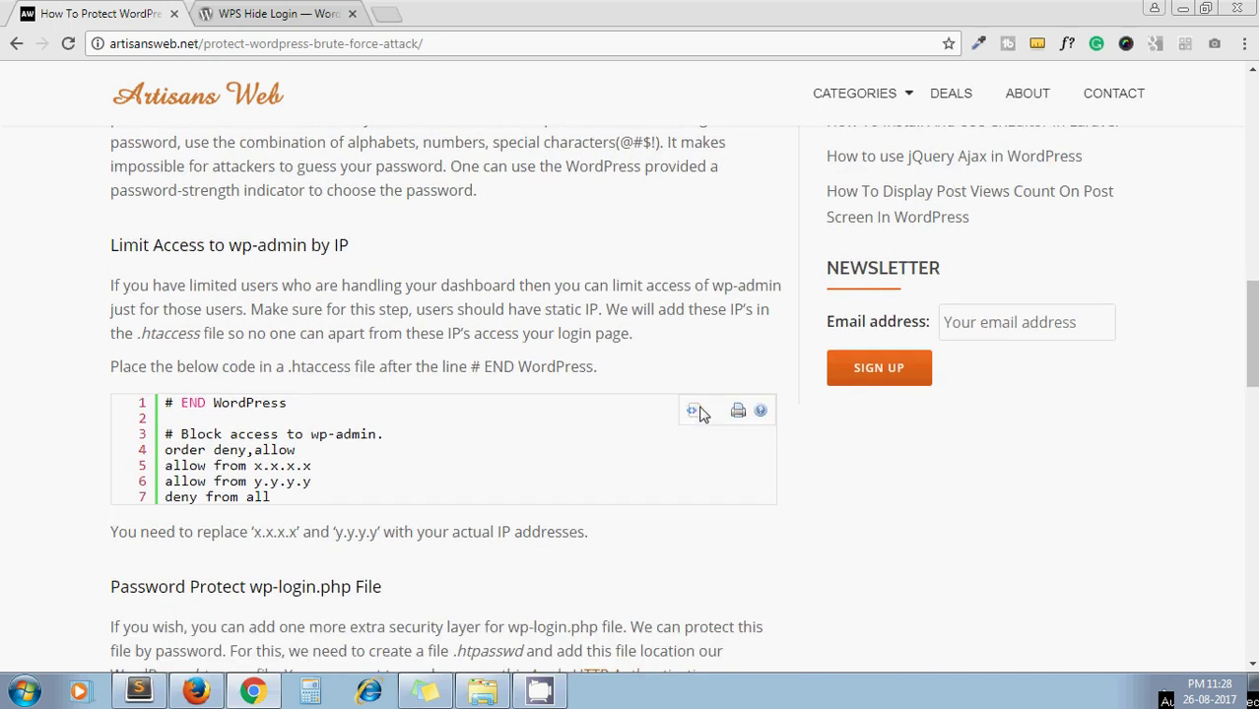
pyautogui.click(693, 411)
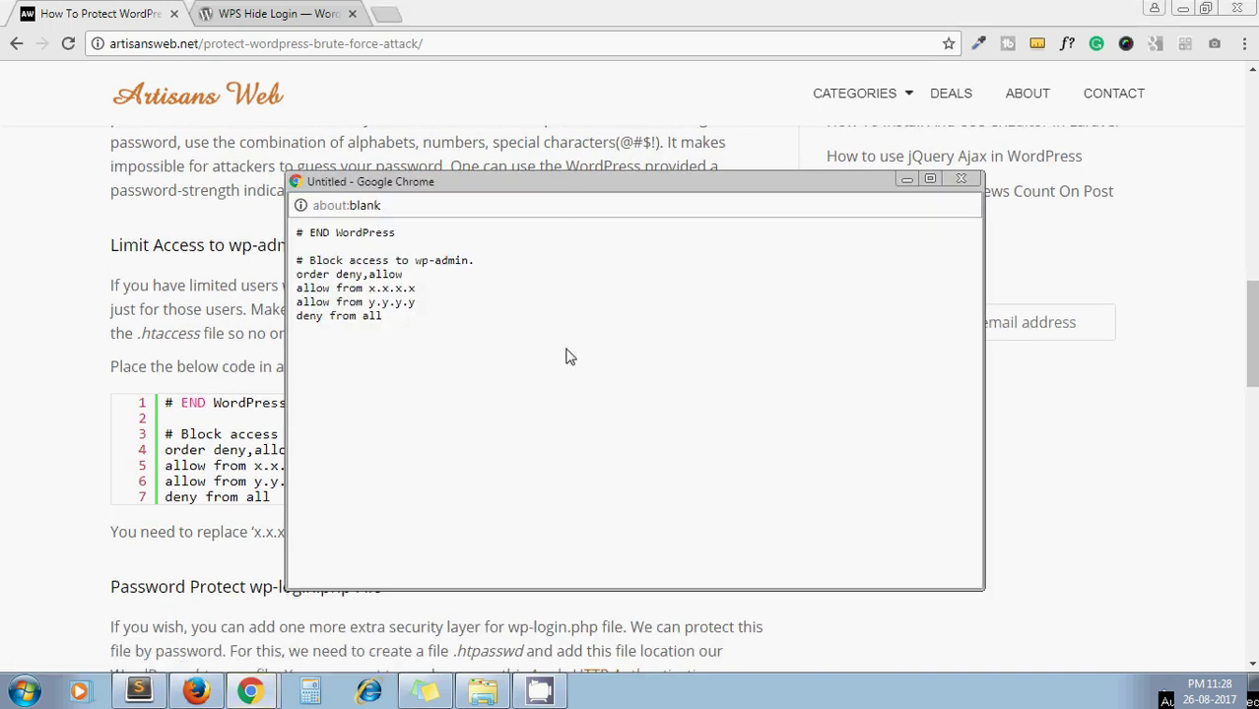
pyautogui.hotkey('ctrl', 'a')
pyautogui.click(568, 354)
pyautogui.moveTo(400, 327); pyautogui.dragTo(284, 259)
pyautogui.hotkey('ctrl', 'c')
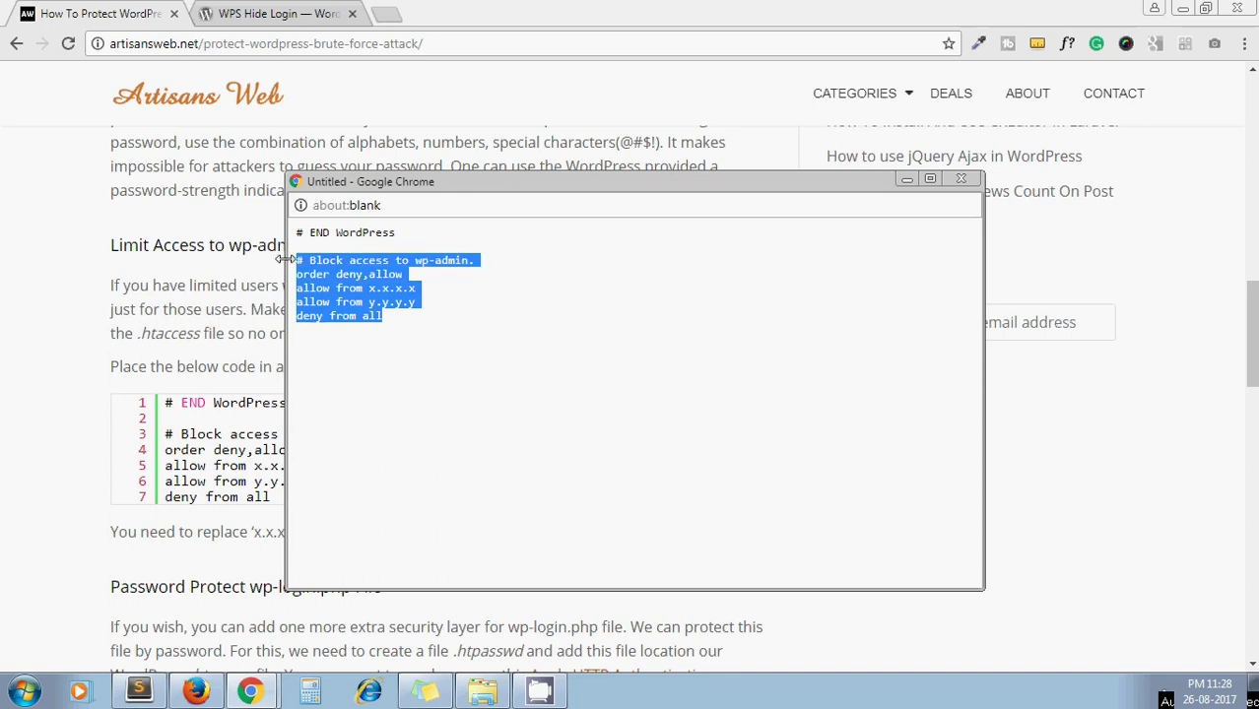
pyautogui.click(961, 178)
pyautogui.hotkey('alt', 'Tab')
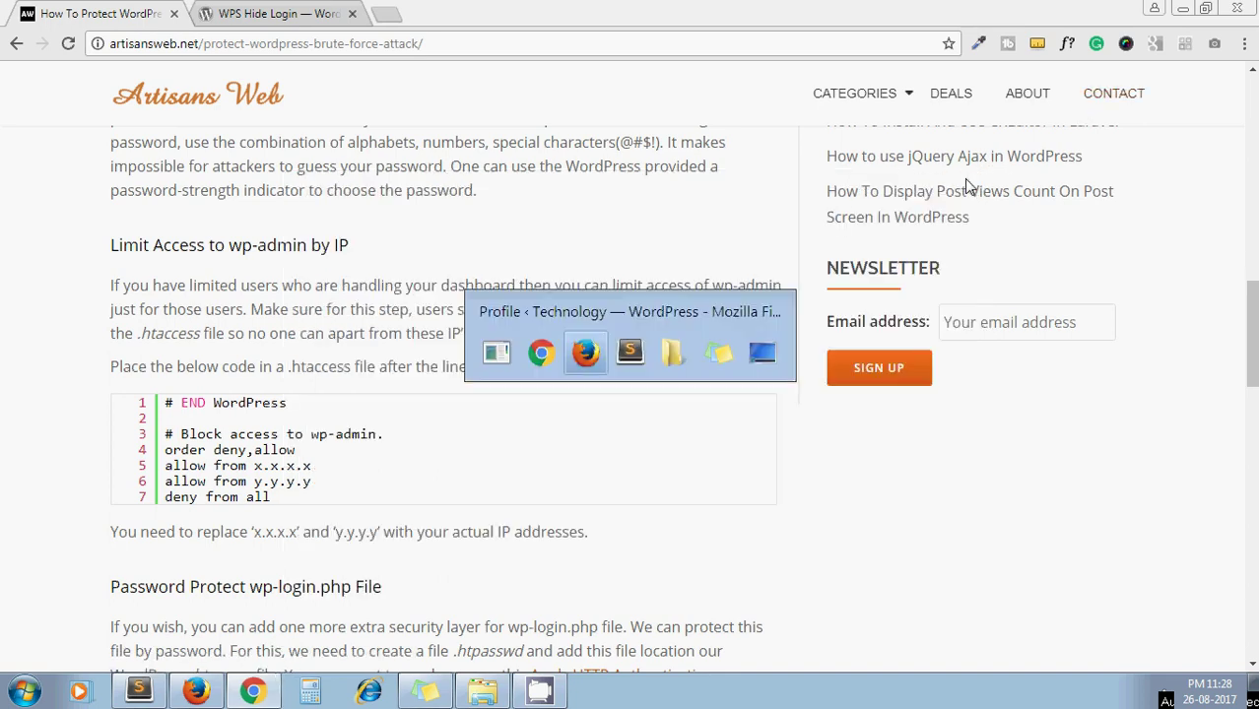
pyautogui.hotkey('alt', 'Tab')
# - Paste the IP-blocking rules below # END WordPress and highlight the x.x.x.x and y.y.y.y placeholders
pyautogui.press('Return')
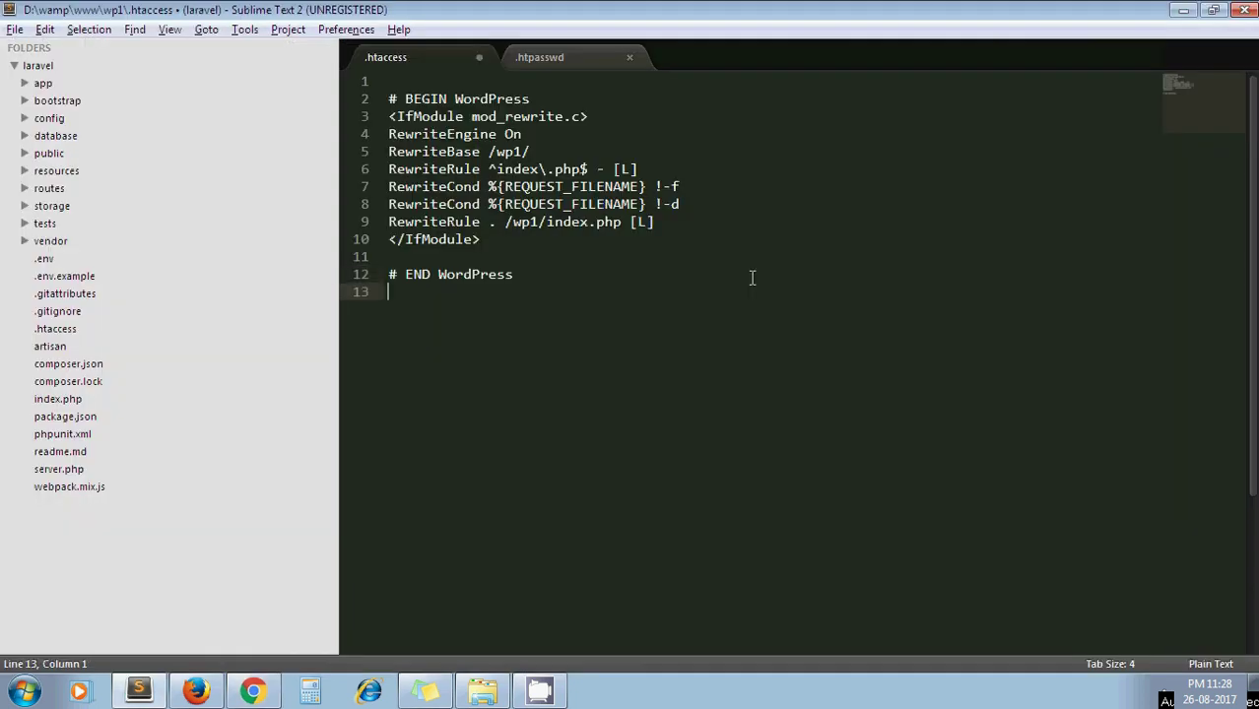
pyautogui.press('Return')
pyautogui.hotkey('ctrl', 'v')
pyautogui.press('Up')
pyautogui.press('Up')
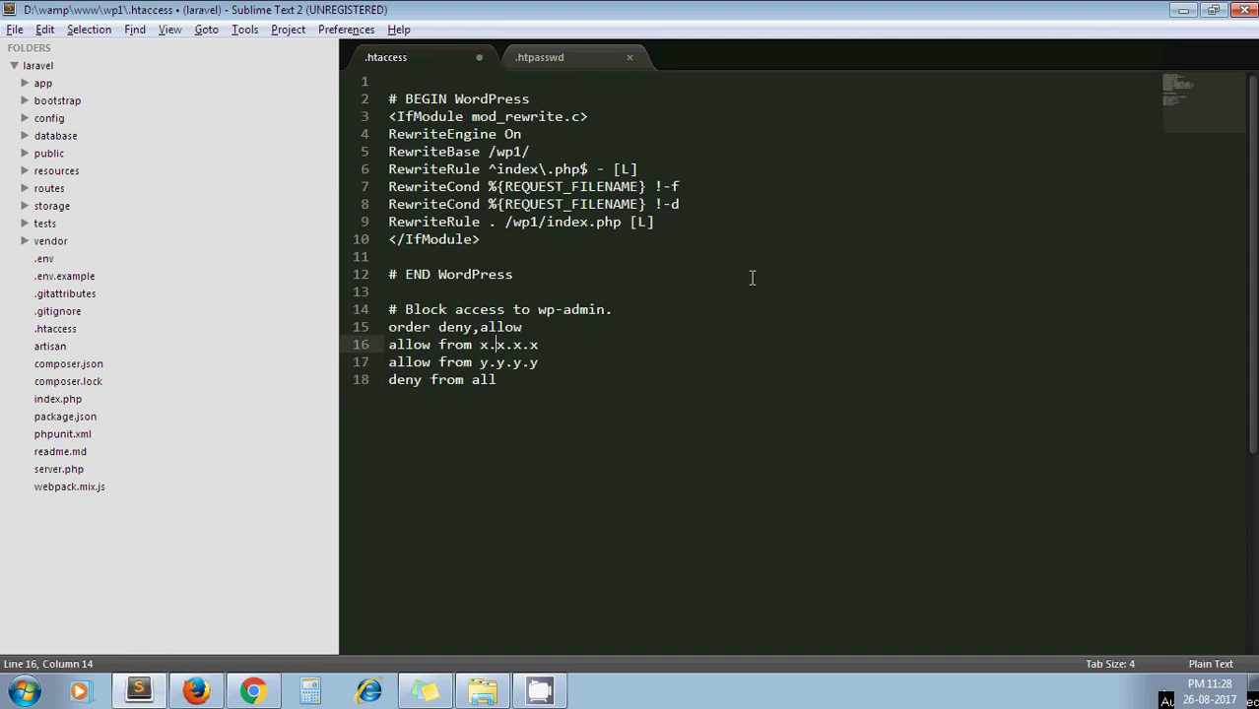
pyautogui.press('Left')
pyautogui.press('Left')
pyautogui.hotkey('shift', 'End')
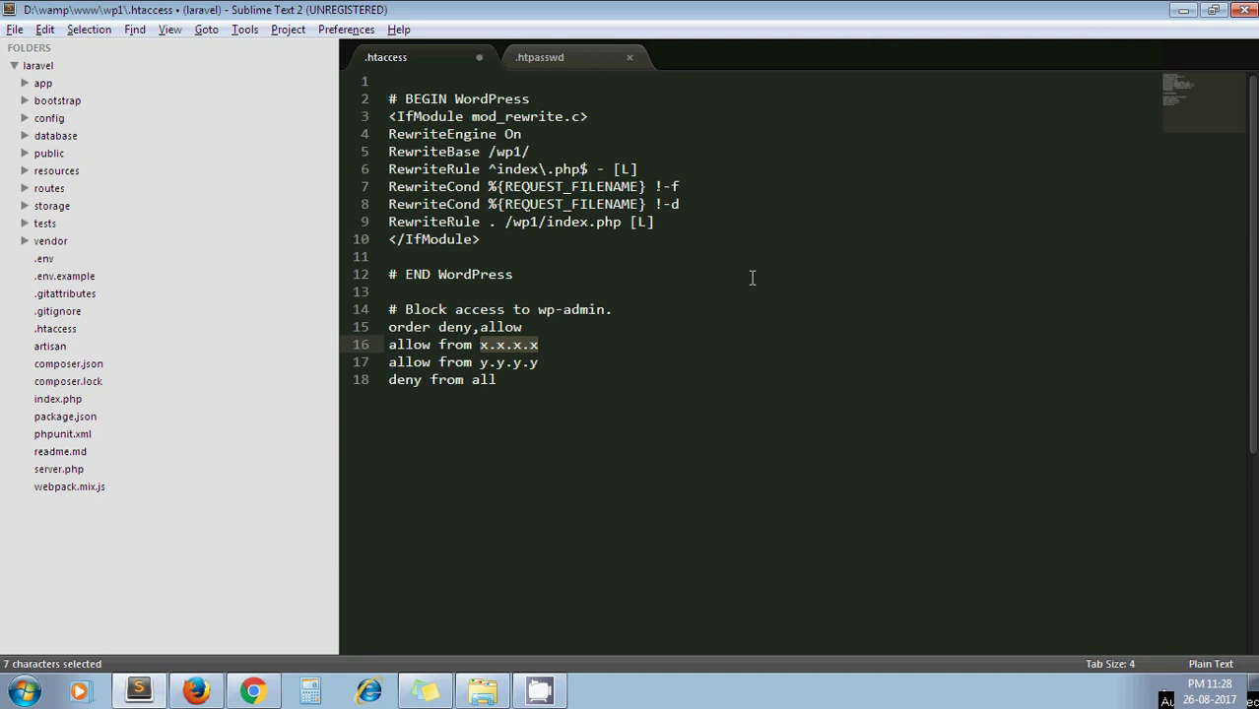
pyautogui.press('Down')
pyautogui.hotkey('shift', 'Left')
pyautogui.hotkey('shift', 'Left')
pyautogui.hotkey('shift', 'Left')
pyautogui.hotkey('shift', 'Left')
pyautogui.hotkey('shift', 'Left')
pyautogui.hotkey('shift', 'Left')
pyautogui.hotkey('shift', 'Left')
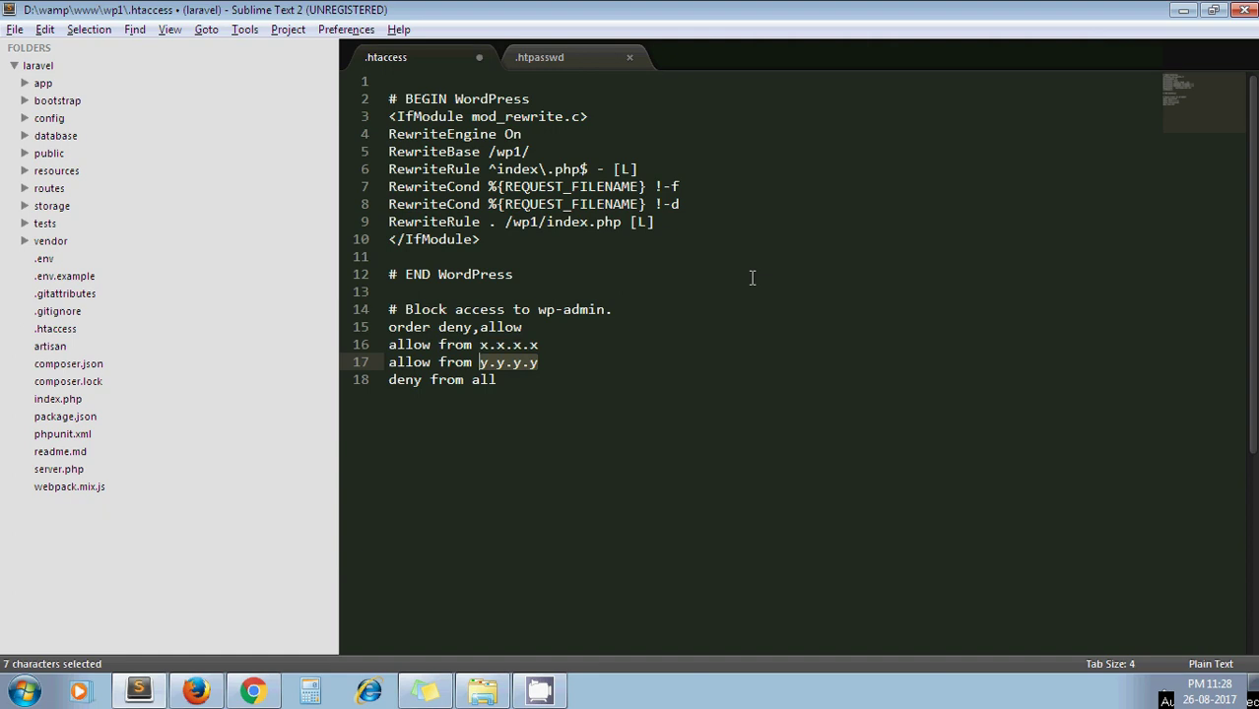
# - Duplicate the 'allow from y.y.y.y' line to show adding another allowed IP address
pyautogui.press('Right')
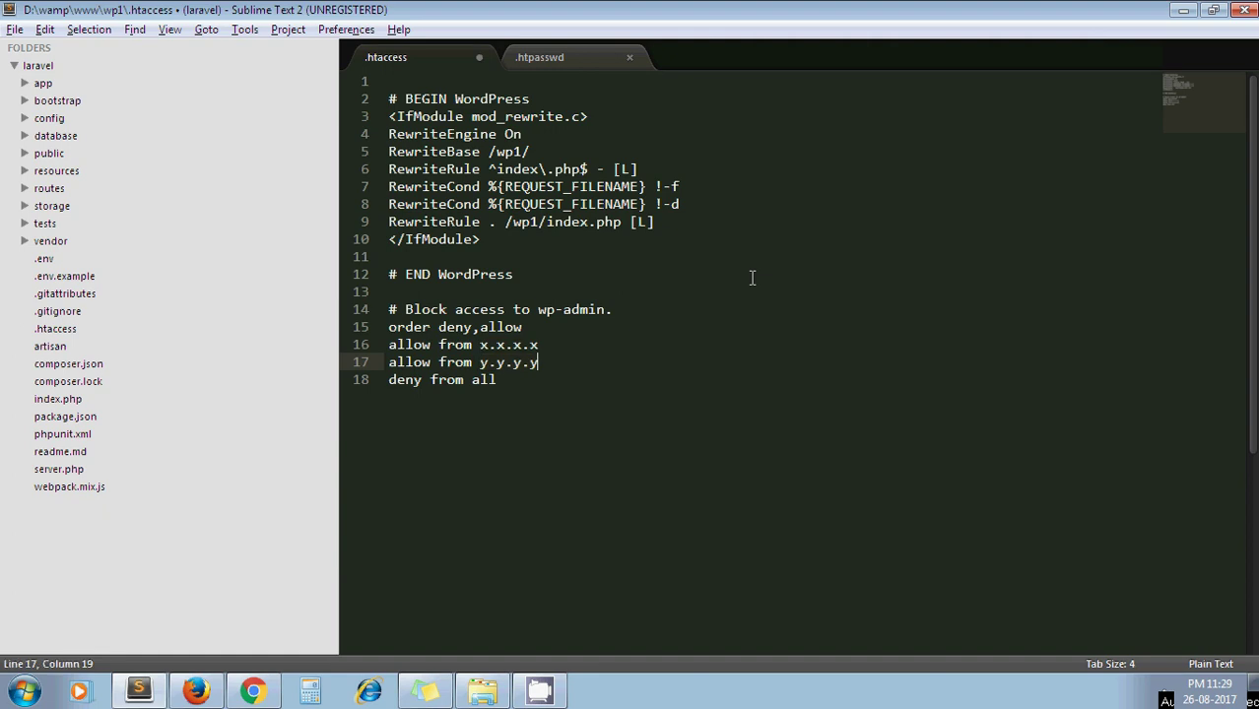
pyautogui.hotkey('shift', 'Home')
pyautogui.hotkey('ctrl', 'c')
pyautogui.press('End')
pyautogui.press('Return')
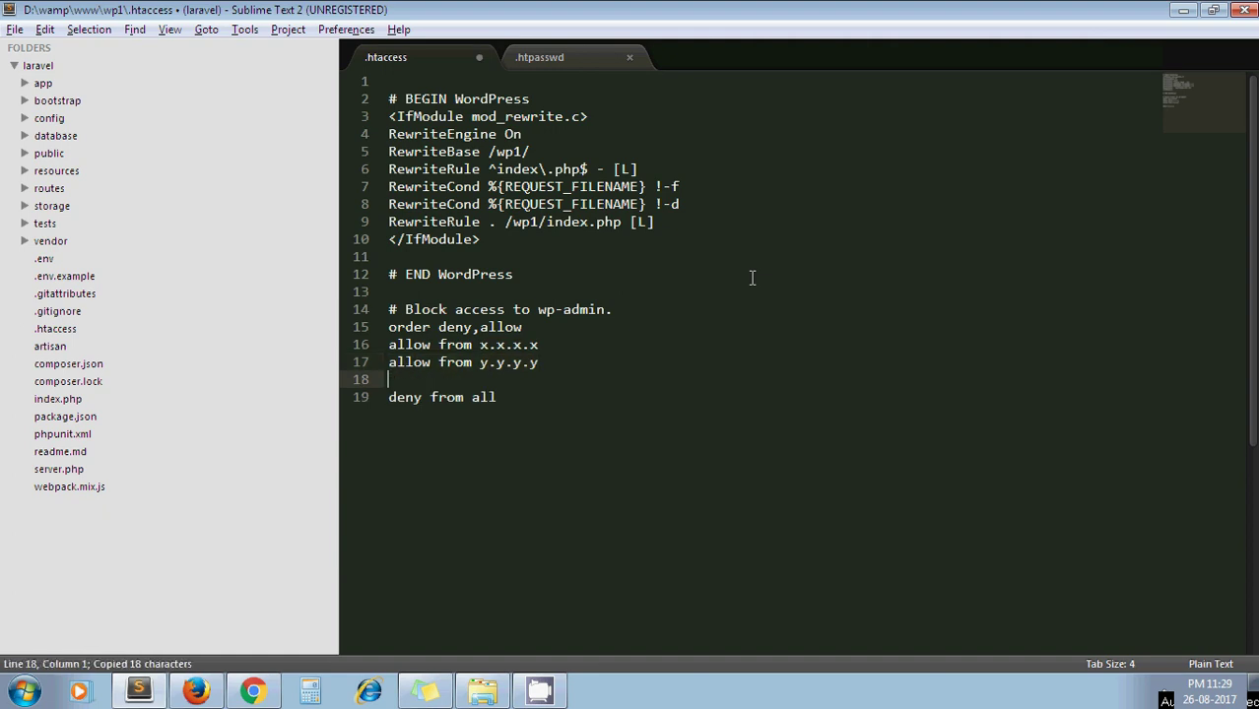
pyautogui.hotkey('ctrl', 'v')
pyautogui.hotkey('shift', 'Left')
pyautogui.hotkey('shift', 'Left')
pyautogui.hotkey('shift', 'Left')
pyautogui.hotkey('shift', 'Left')
pyautogui.hotkey('shift', 'Left')
pyautogui.hotkey('shift', 'Left')
pyautogui.hotkey('shift', 'Left')
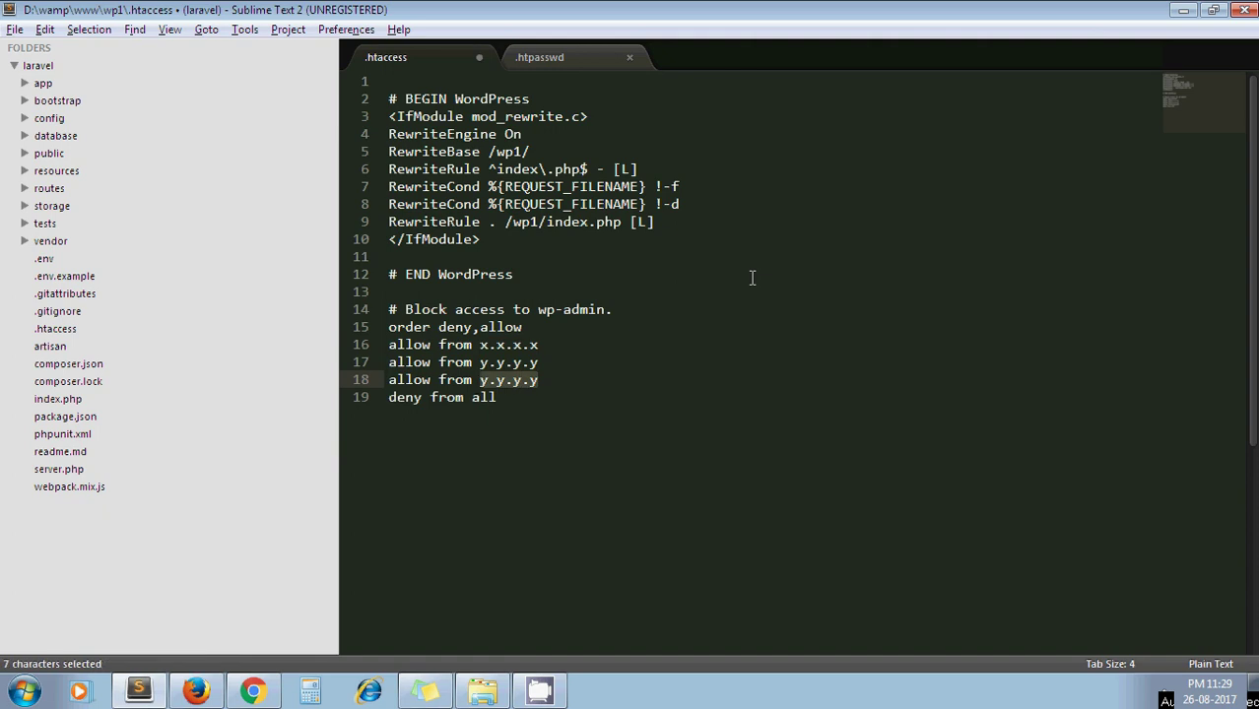
# - Delete the demo rules block and save .htaccess ending at # END WordPress
pyautogui.press('Up')
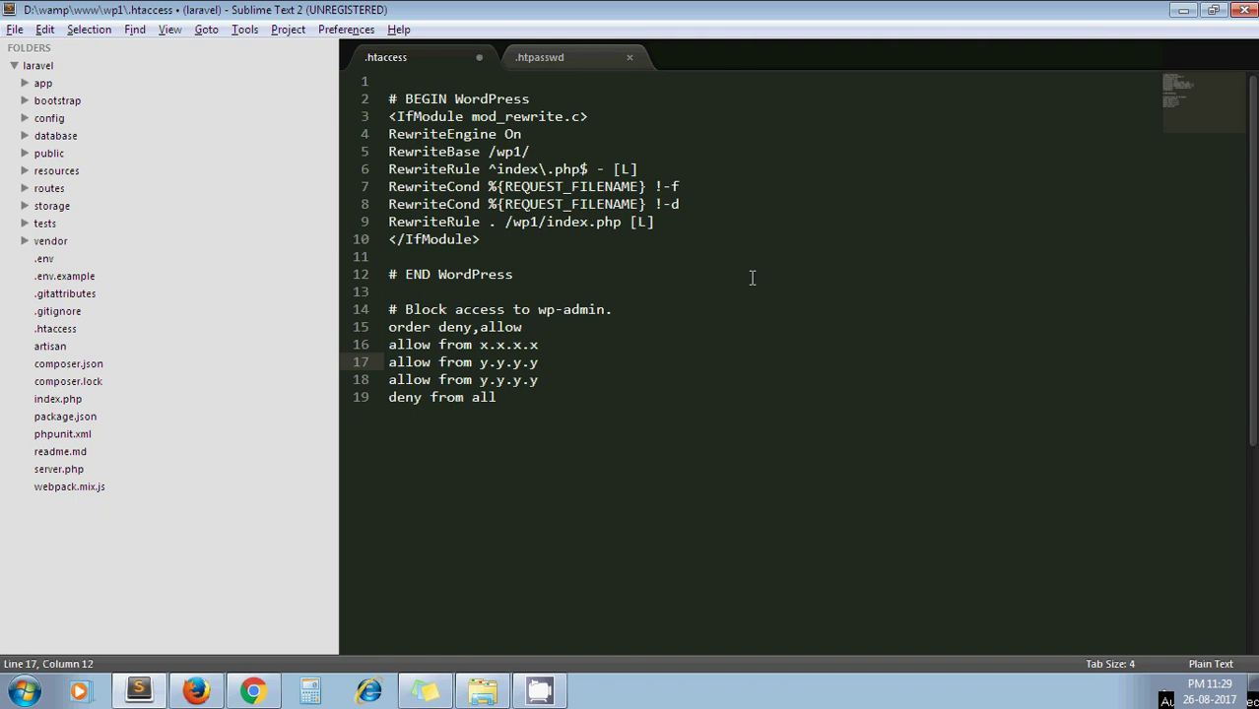
pyautogui.press('Home')
pyautogui.hotkey('shift', 'Down')
pyautogui.press('Up')
pyautogui.press('Up')
pyautogui.press('Up')
pyautogui.press('Up')
pyautogui.press('Up')
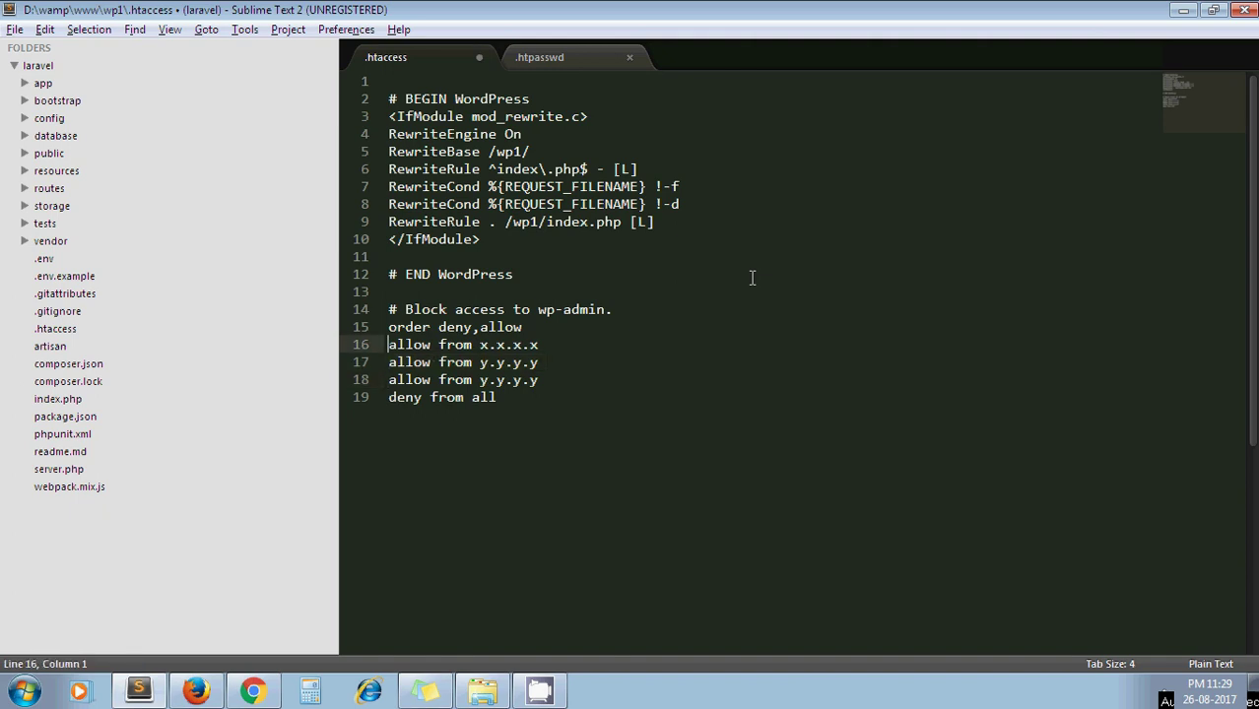
pyautogui.hotkey('shift', 'Down')
pyautogui.hotkey('shift', 'Down')
pyautogui.hotkey('shift', 'Down')
pyautogui.hotkey('shift', 'Down')
pyautogui.hotkey('shift', 'Down')
pyautogui.hotkey('shift', 'Down')
pyautogui.hotkey('shift', 'Down')
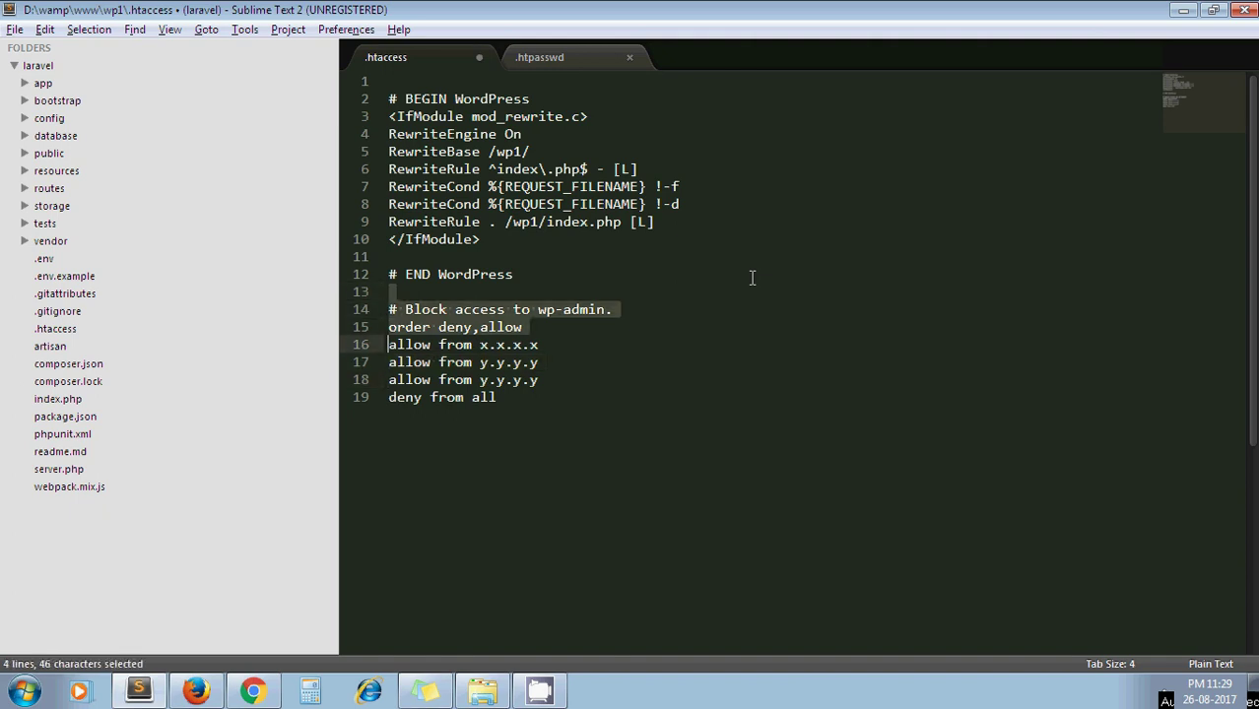
pyautogui.press('BackSpace')
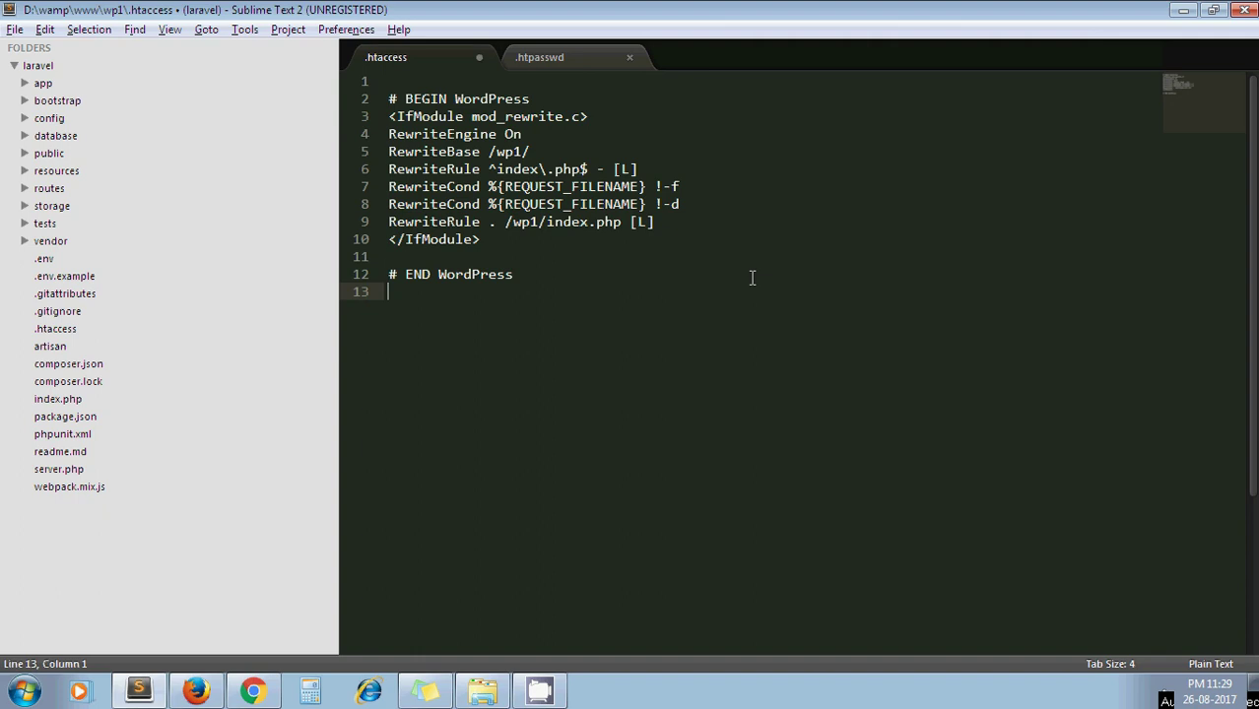
pyautogui.press('BackSpace')
pyautogui.hotkey('ctrl', 's')
pyautogui.hotkey('alt', 'Tab')
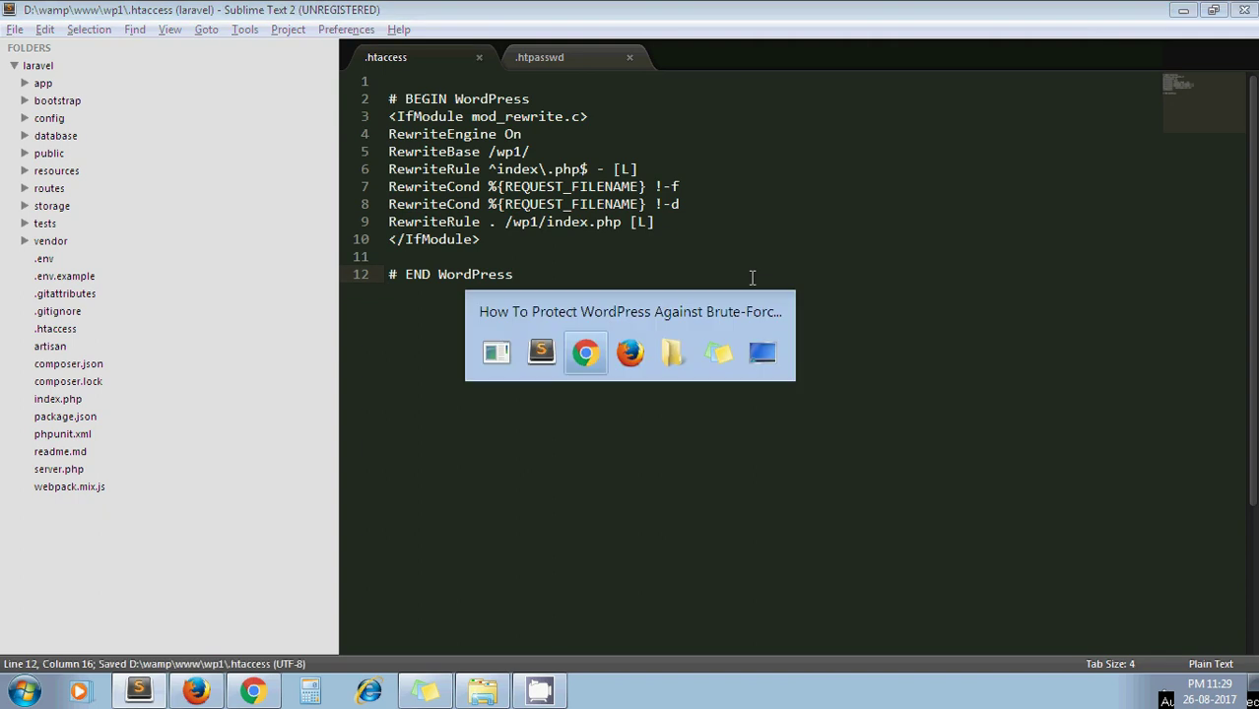
pyautogui.hotkey('alt', 'Tab')
# - Open Artisans Web's 'How To Apply HTTP Authentication On Website' article in a new tab and view it
pyautogui.hotkey('alt', 'Tab')
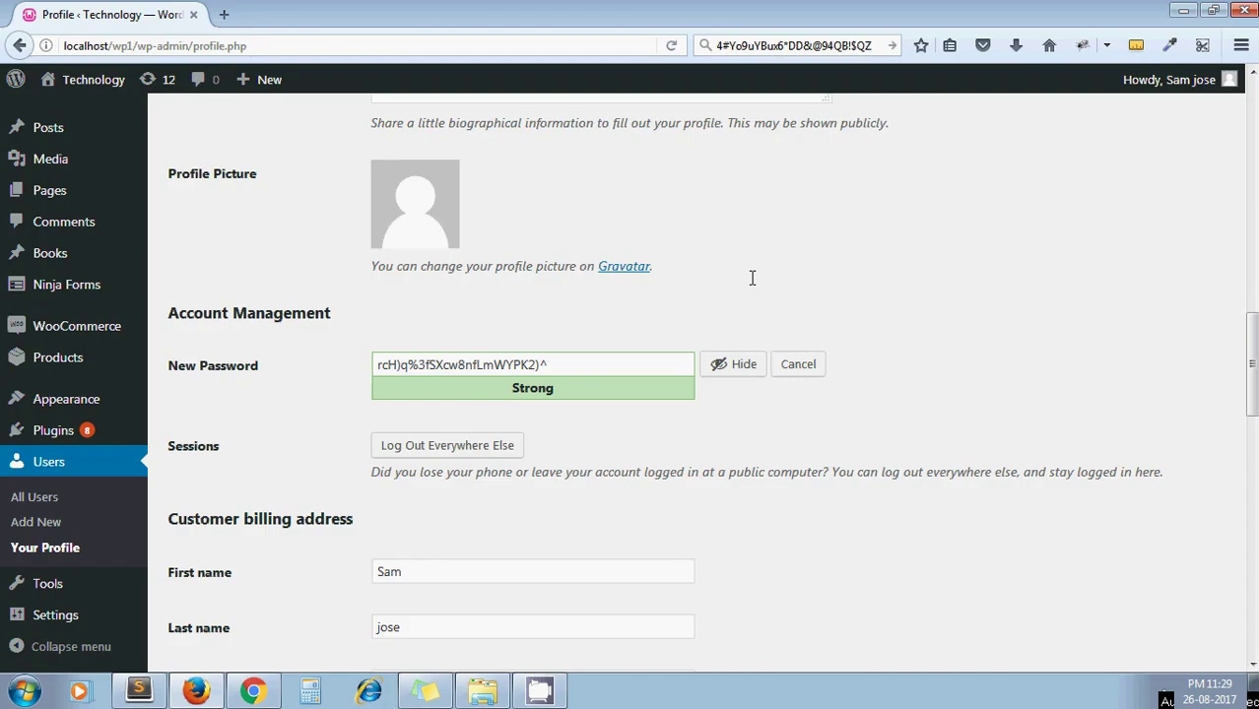
pyautogui.hotkey('alt', 'Tab')
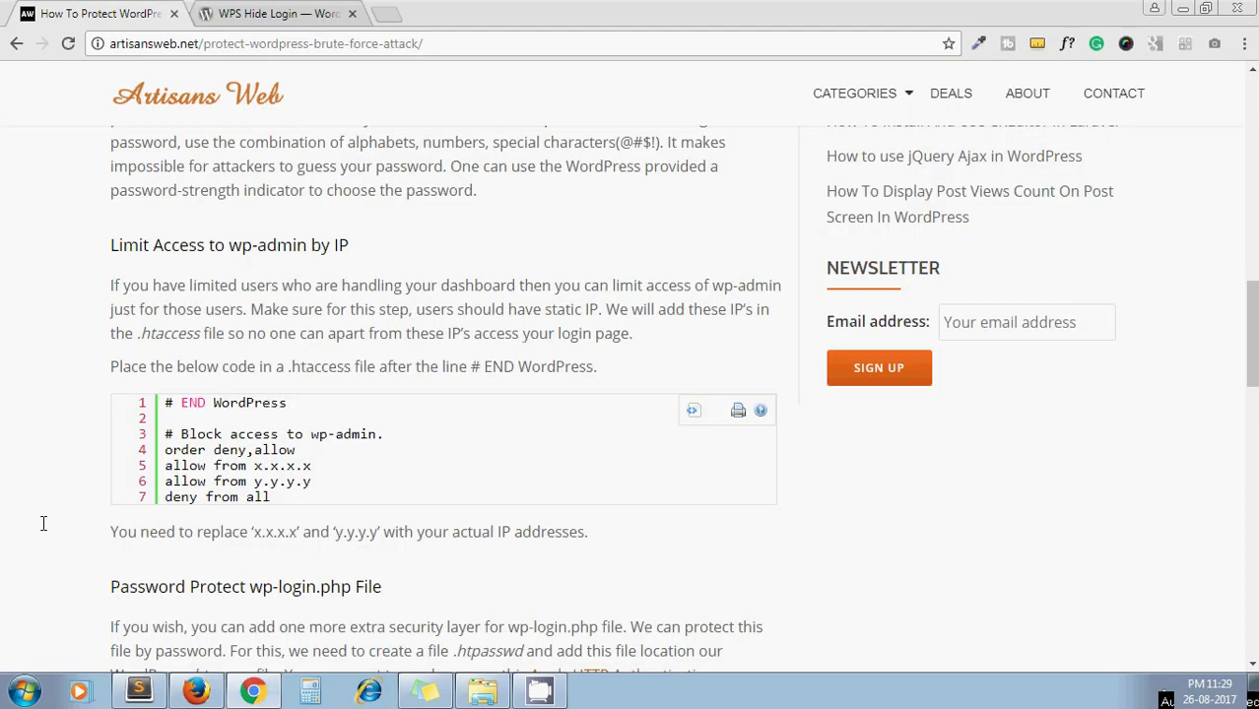
pyautogui.scroll(-2, 47, 523)
pyautogui.scroll(-3, 48, 523)
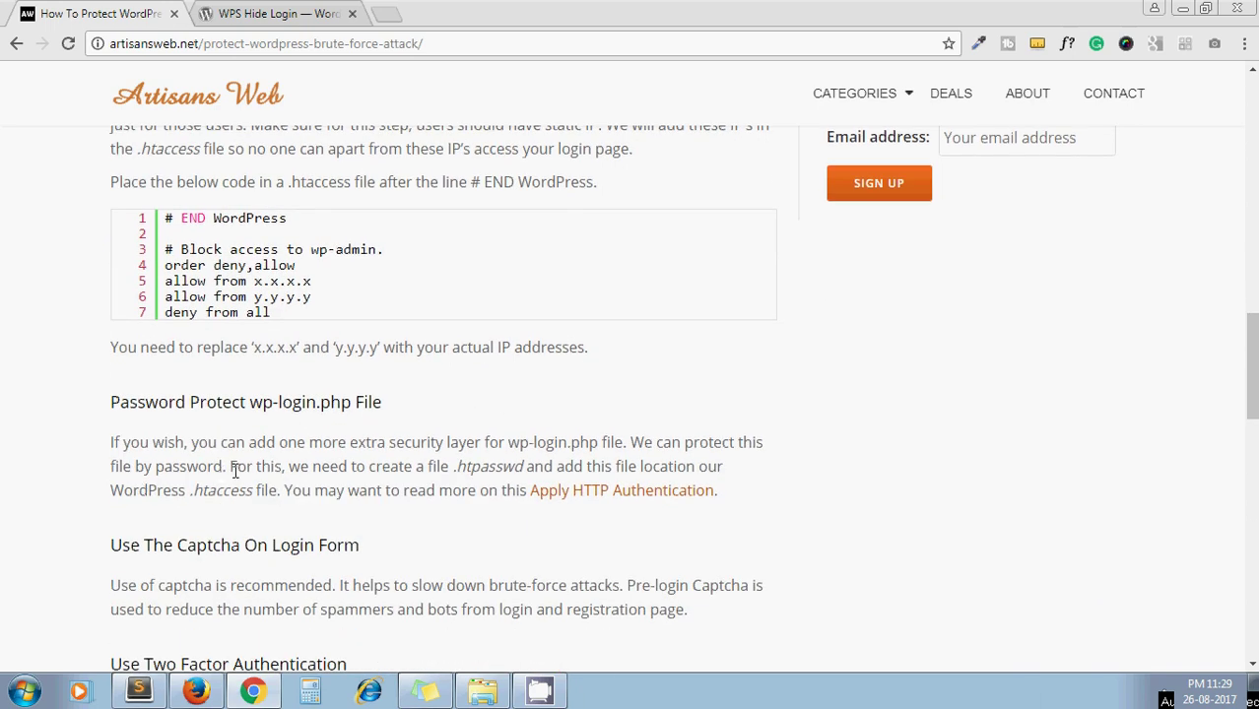
pyautogui.middleClick(554, 496)
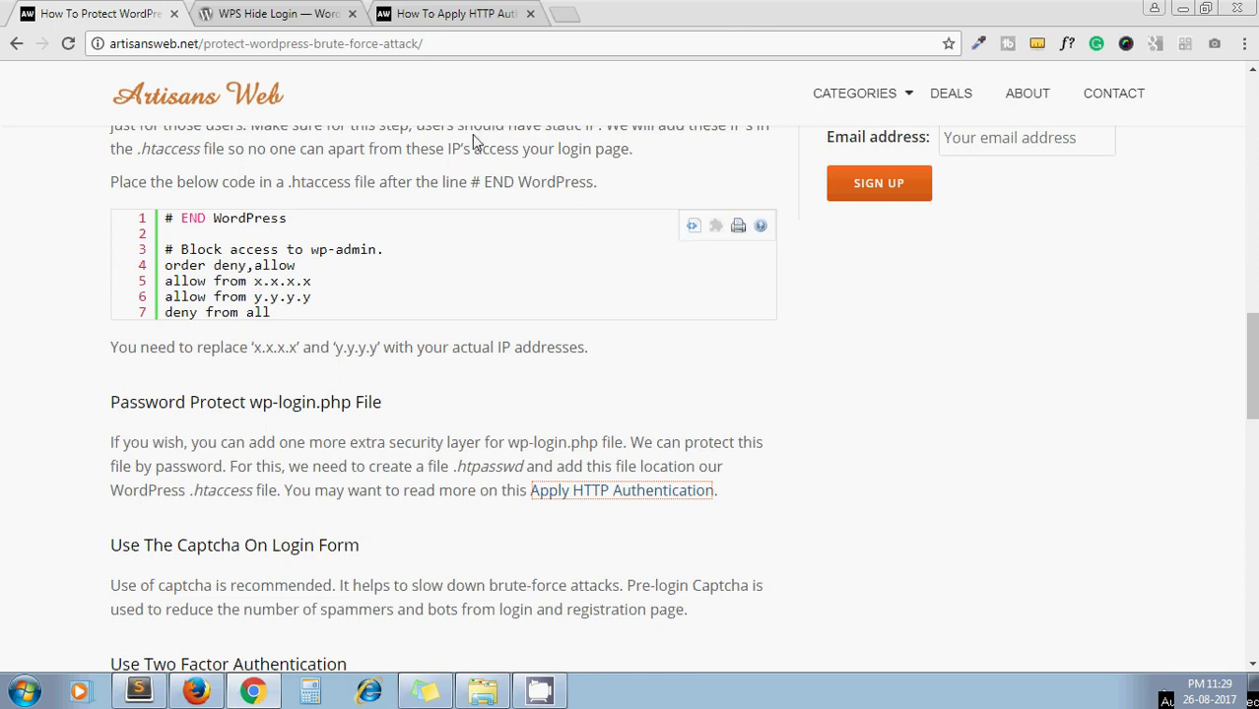
pyautogui.click(489, 16)
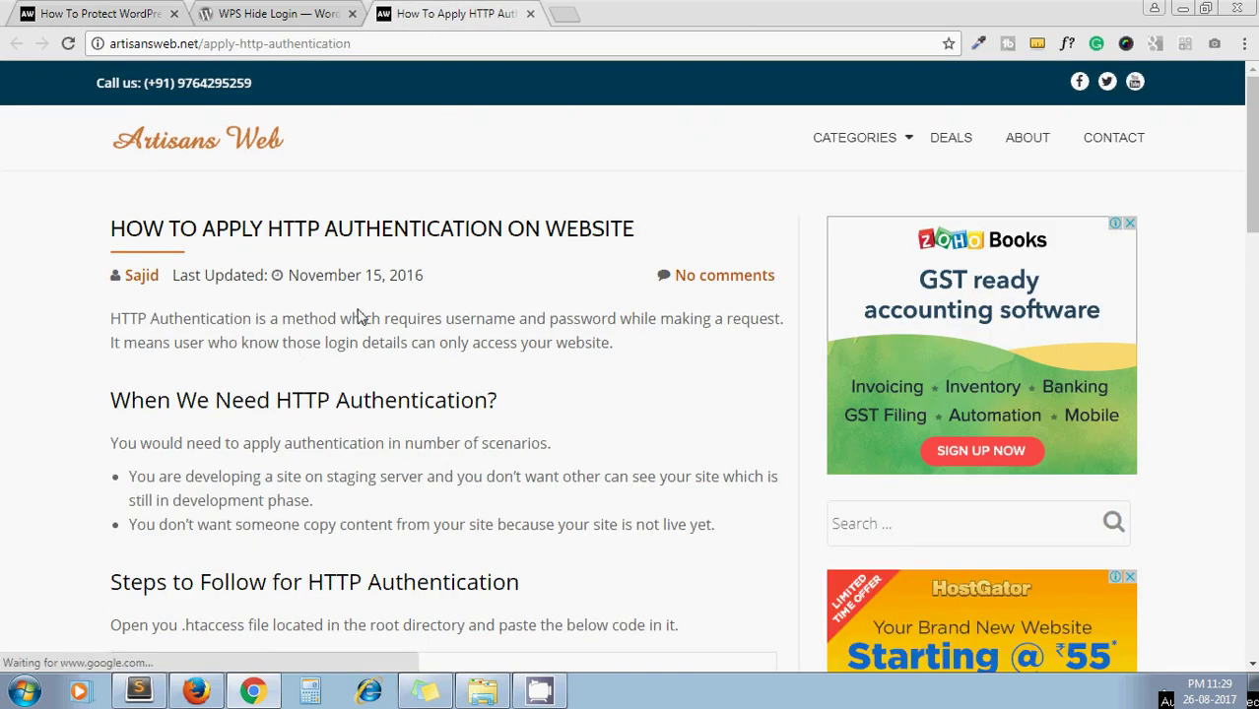
# - Back on the brute-force article, look up the htpasswd definition and scroll to the captcha section
pyautogui.scroll(-2, 414, 363)
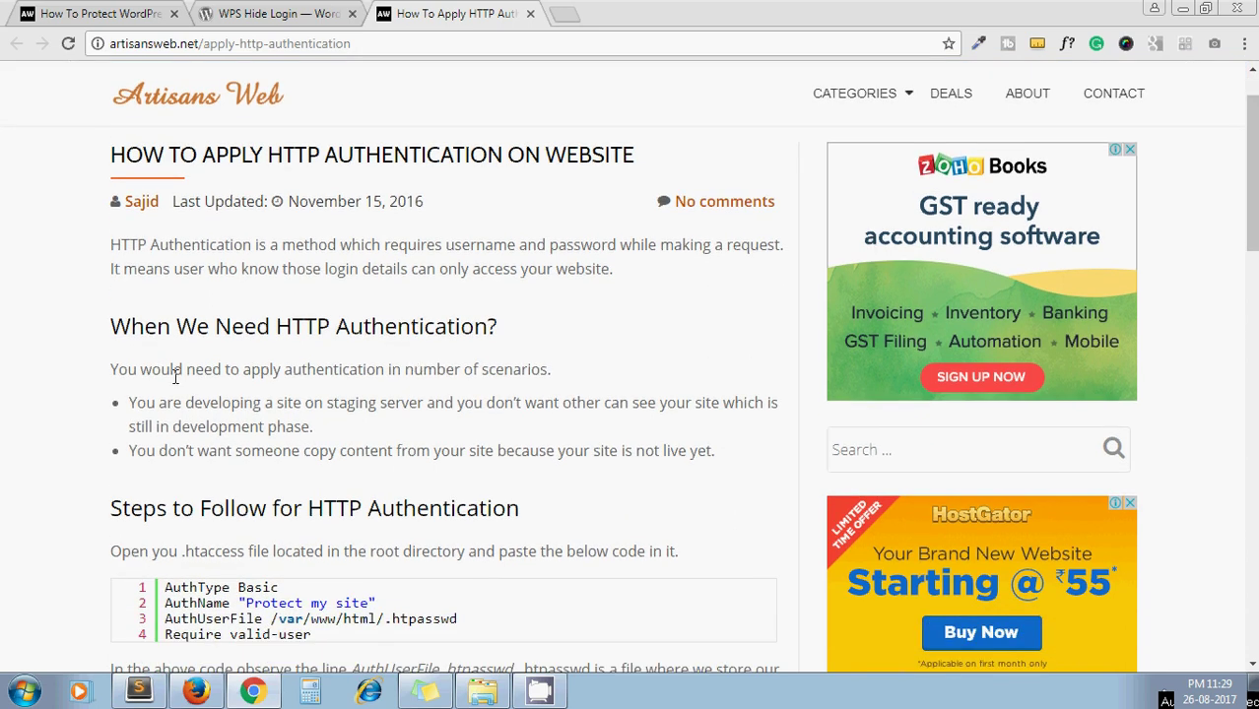
pyautogui.click(108, 10)
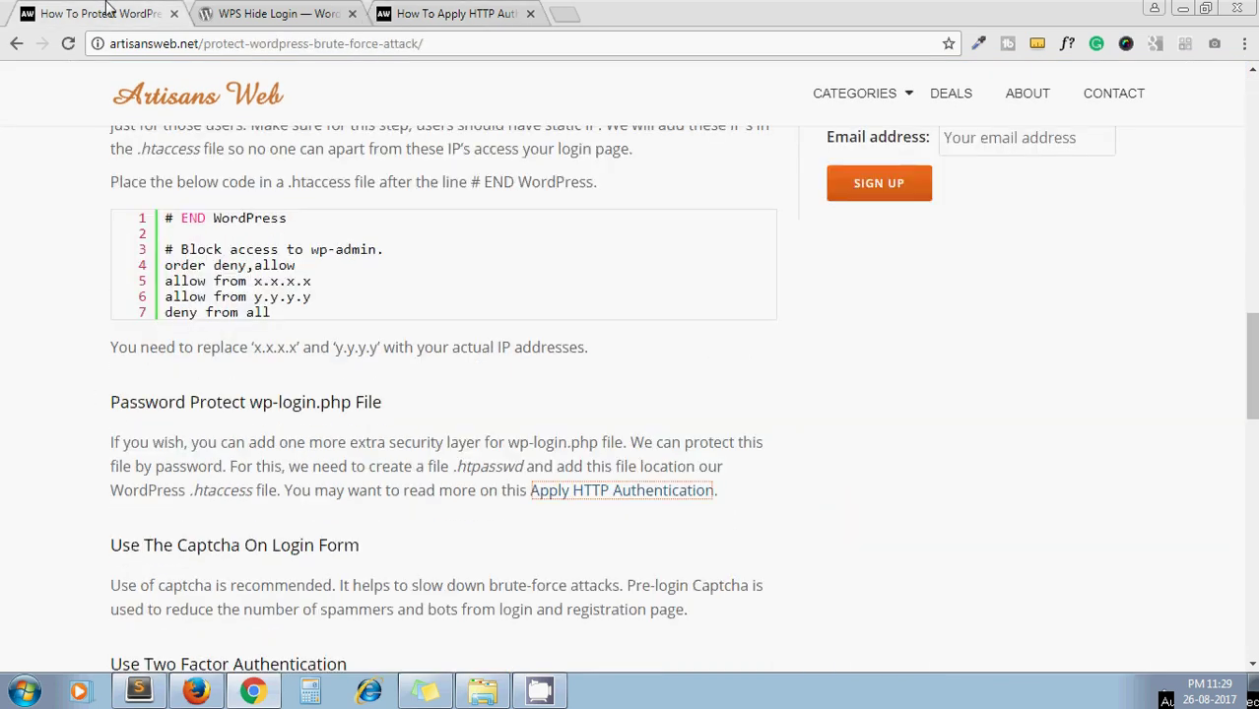
pyautogui.click(219, 483)
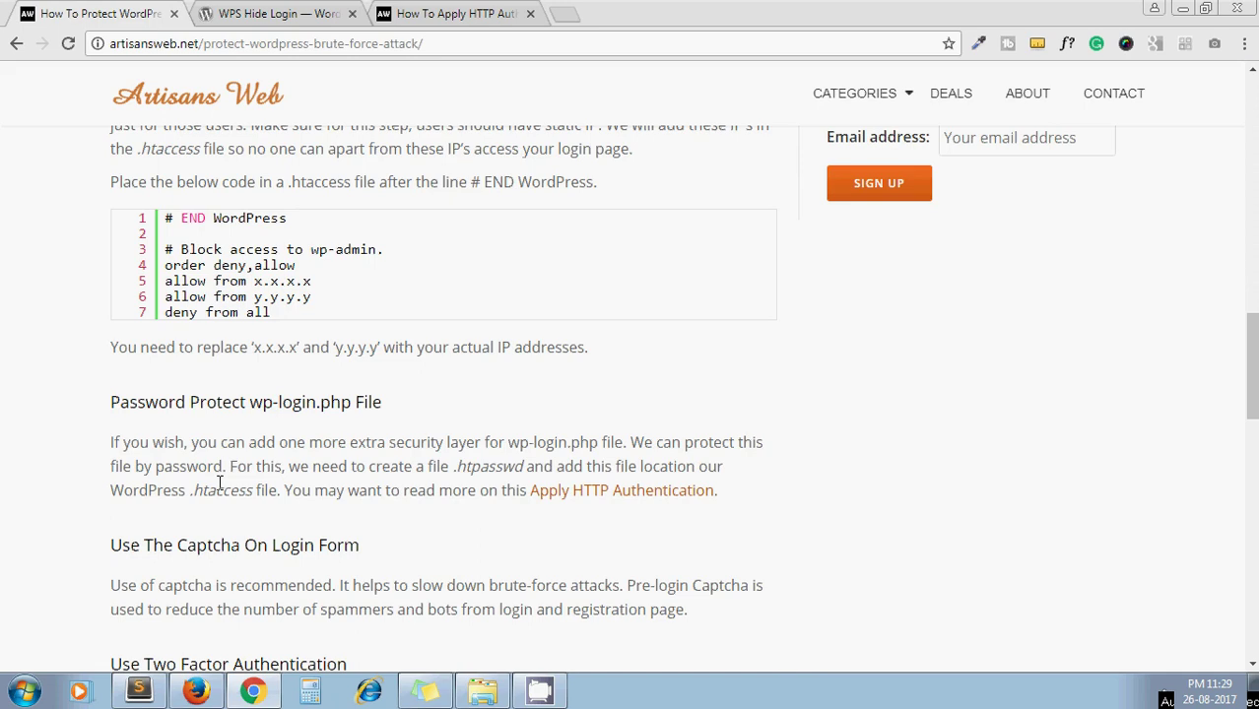
pyautogui.doubleClick(495, 471)
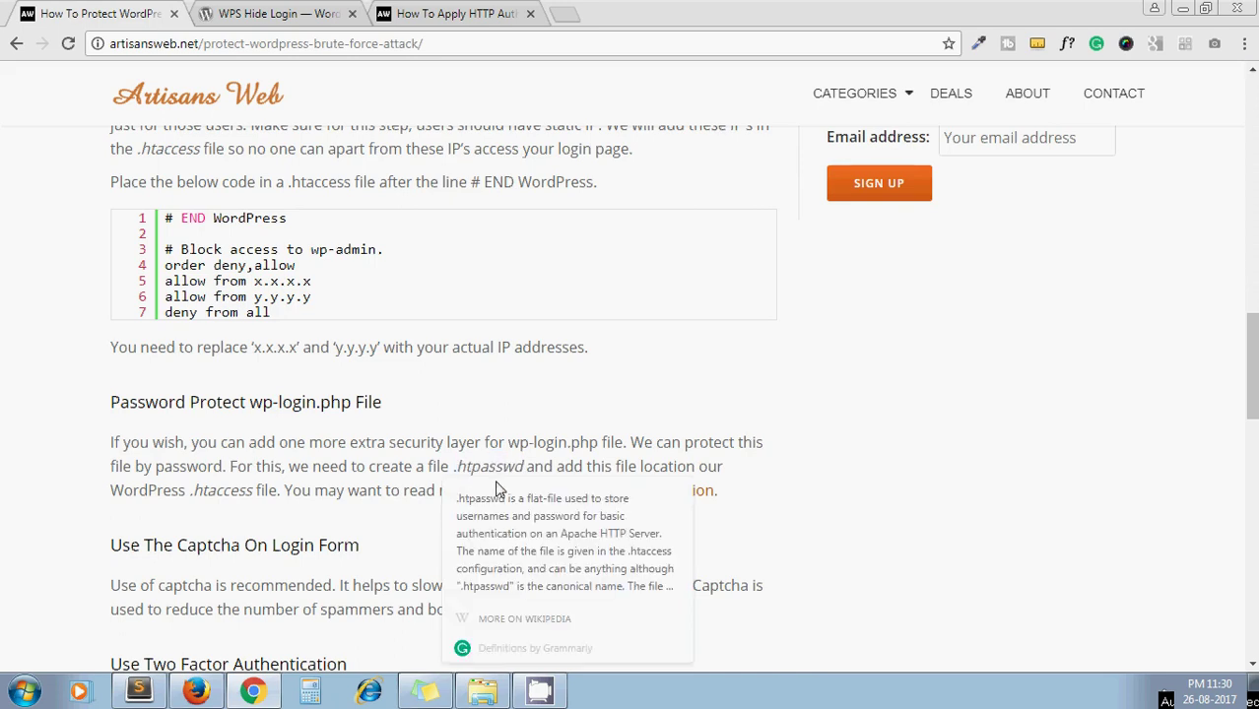
pyautogui.click(243, 469)
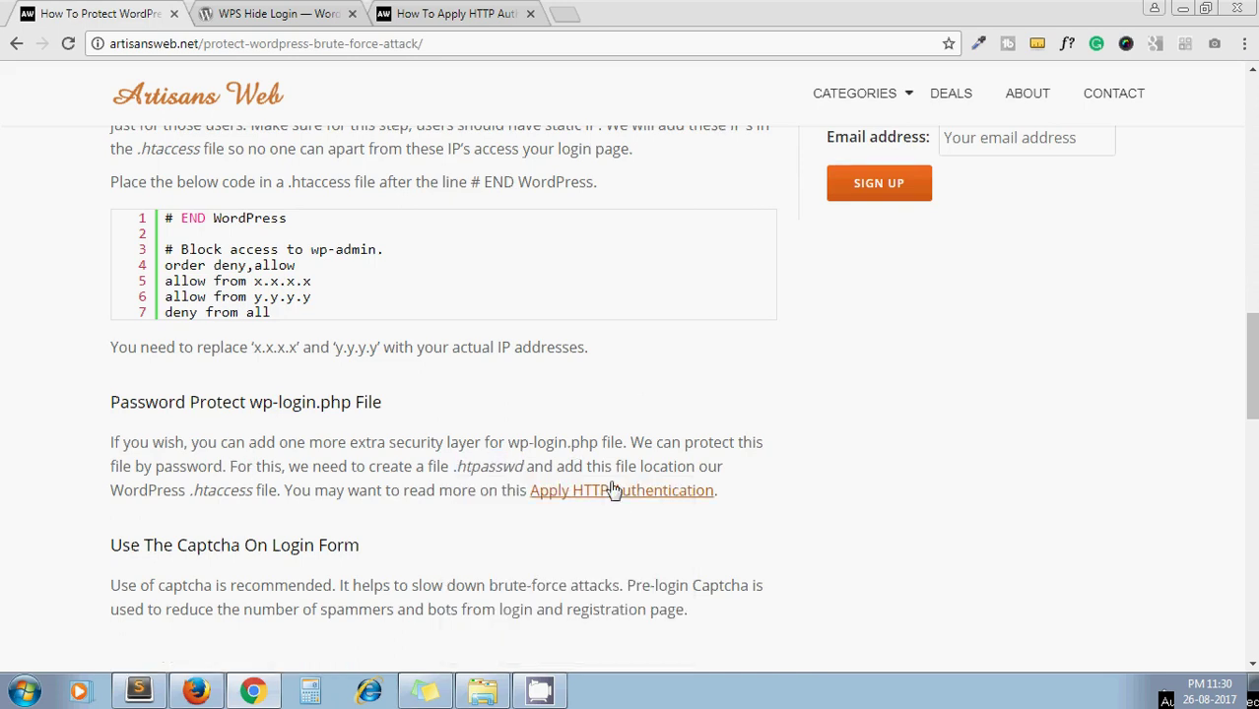
pyautogui.scroll(-1, 4, 577)
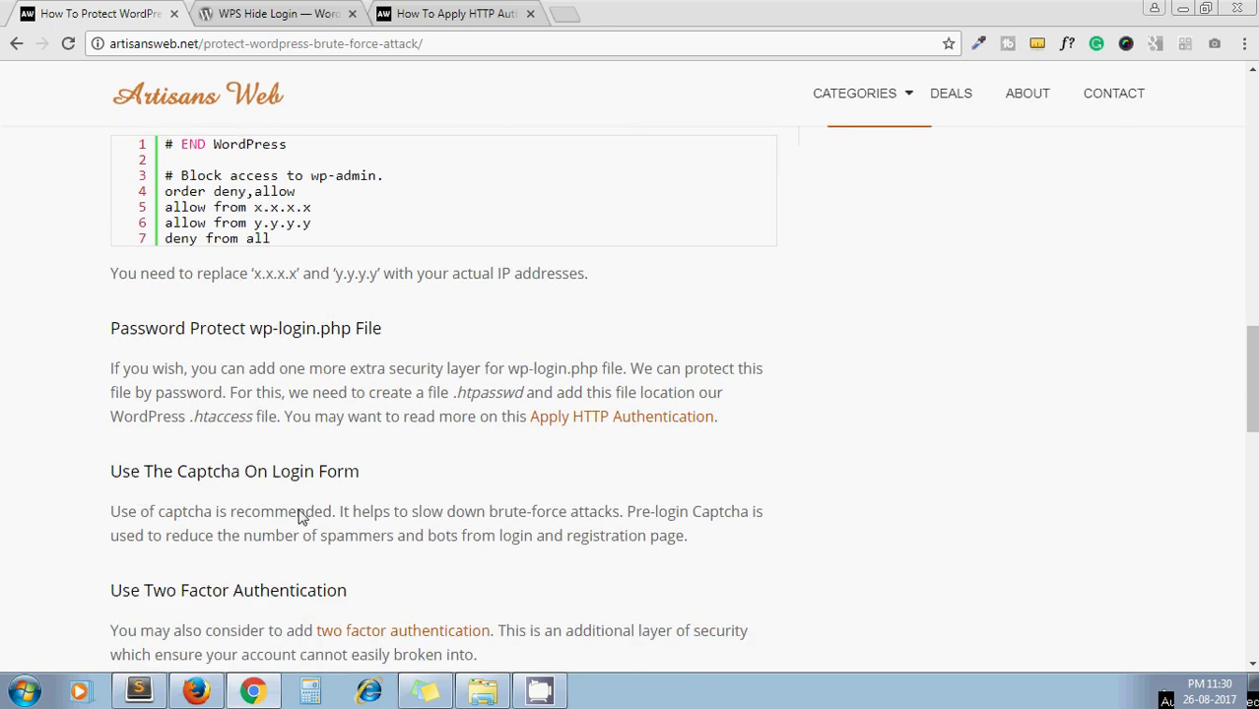
# - Log out of WordPress so the /wp1/webadmin login page shows 'You are now logged out'
pyautogui.hotkey('alt', 'Tab')
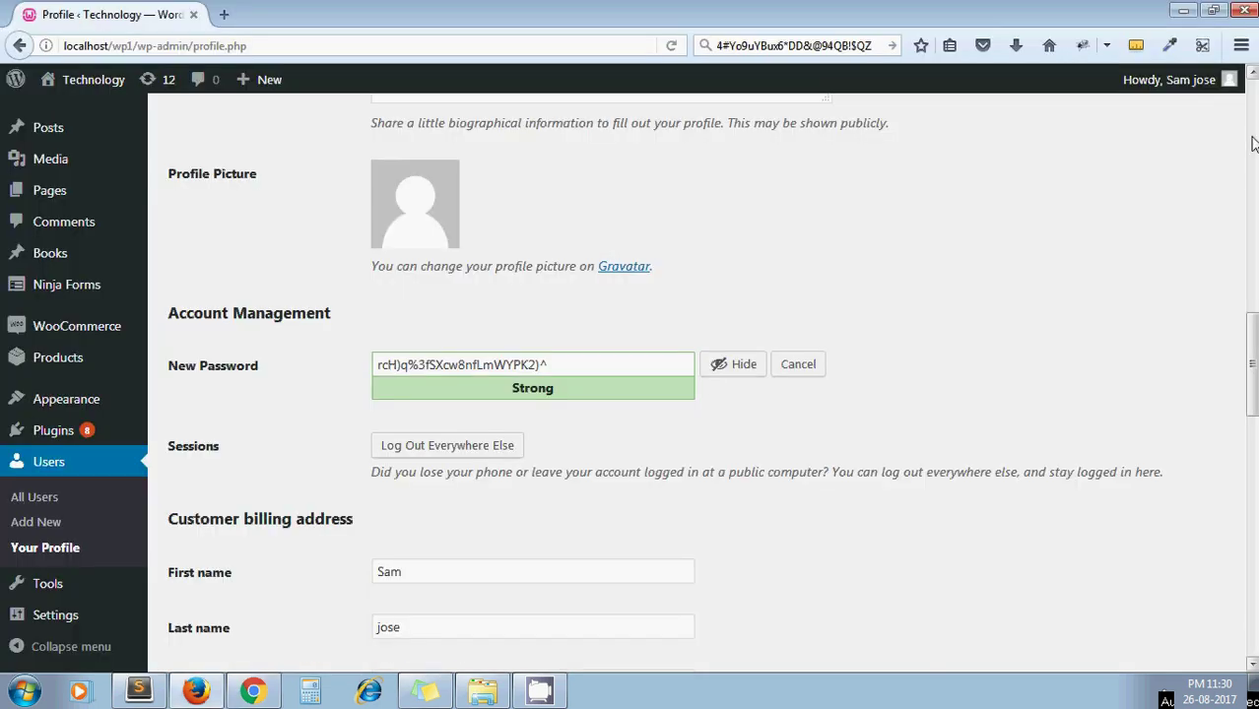
pyautogui.moveTo(1187, 87)
pyautogui.click(1113, 189)
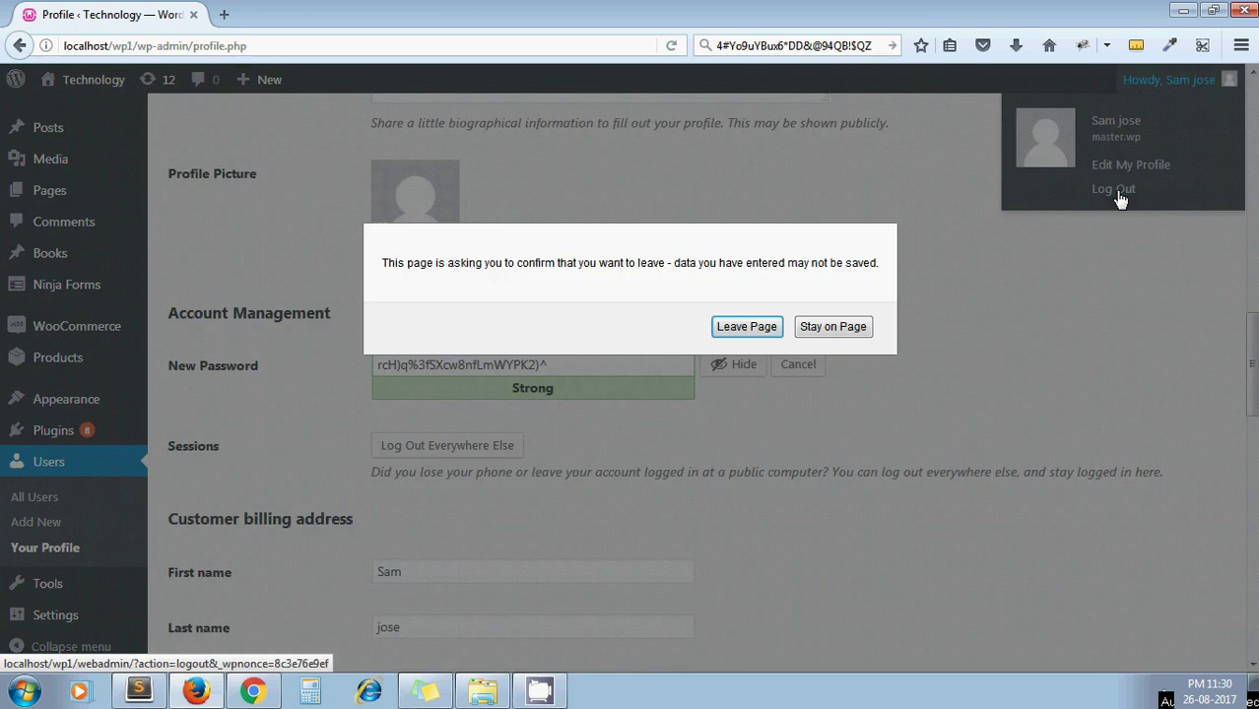
pyautogui.click(747, 327)
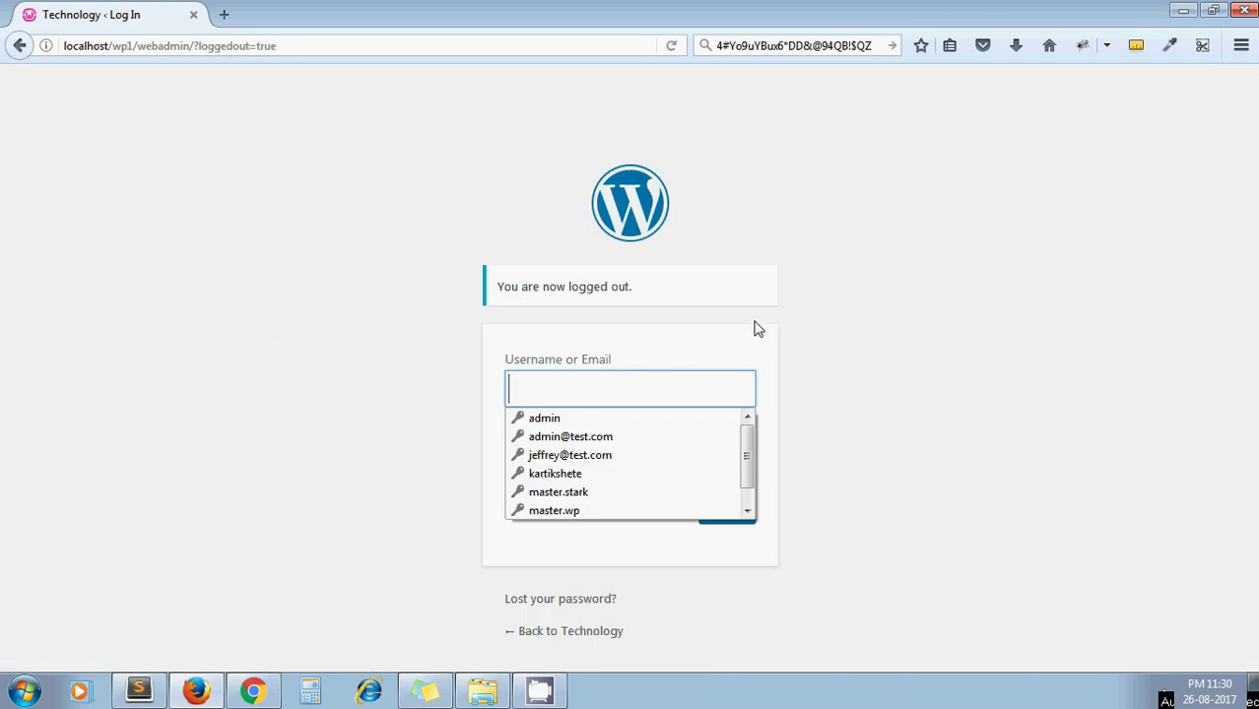
pyautogui.click(880, 382)
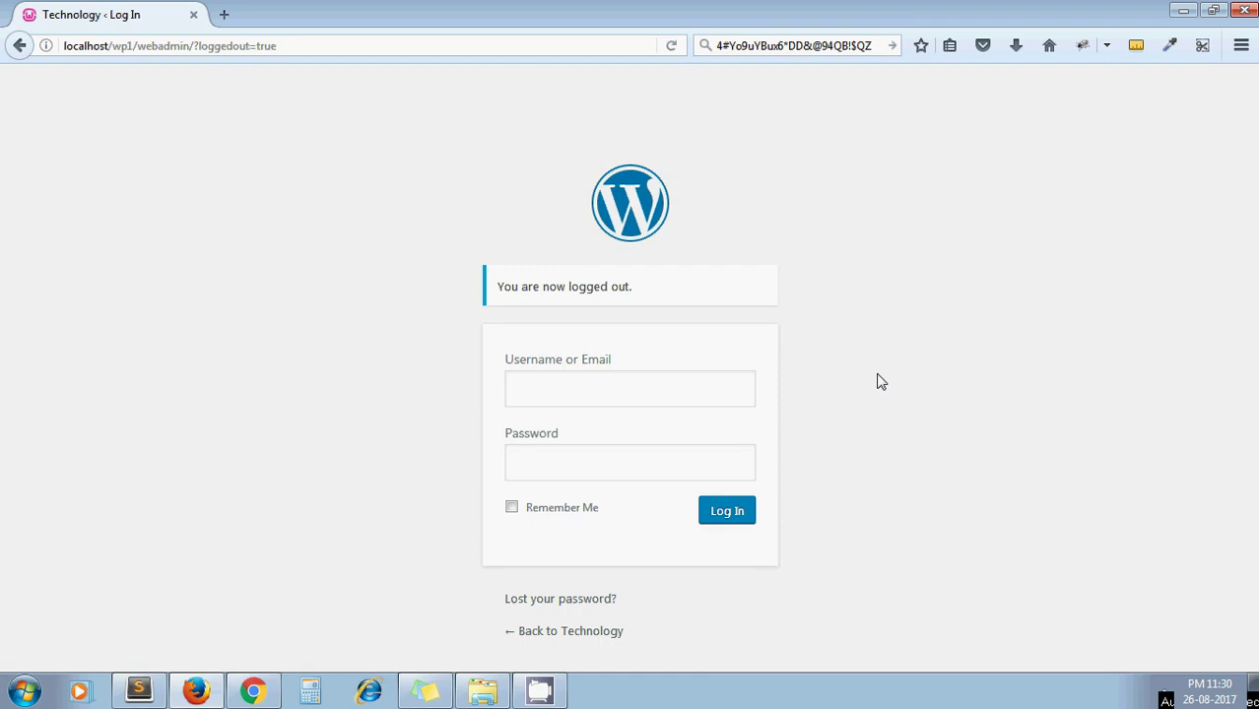
# - Search Google for 'wordpress add captcha to login form'
pyautogui.hotkey('alt', 'Tab')
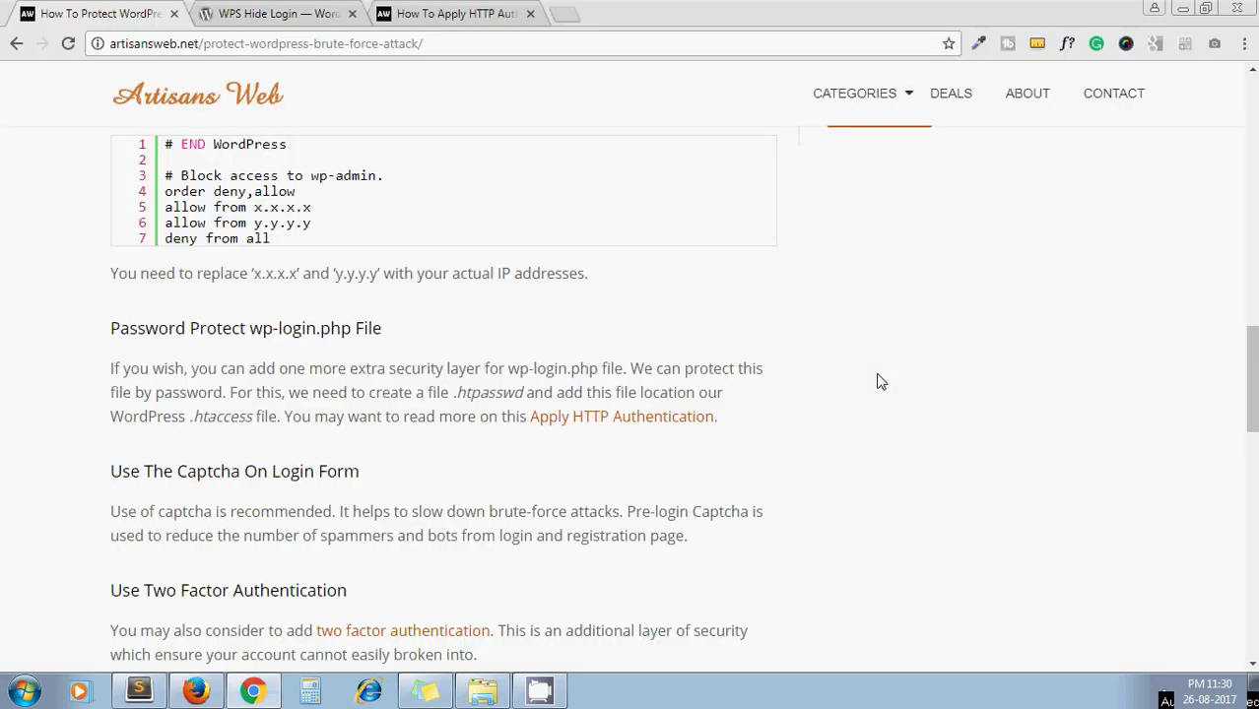
pyautogui.click(304, 12)
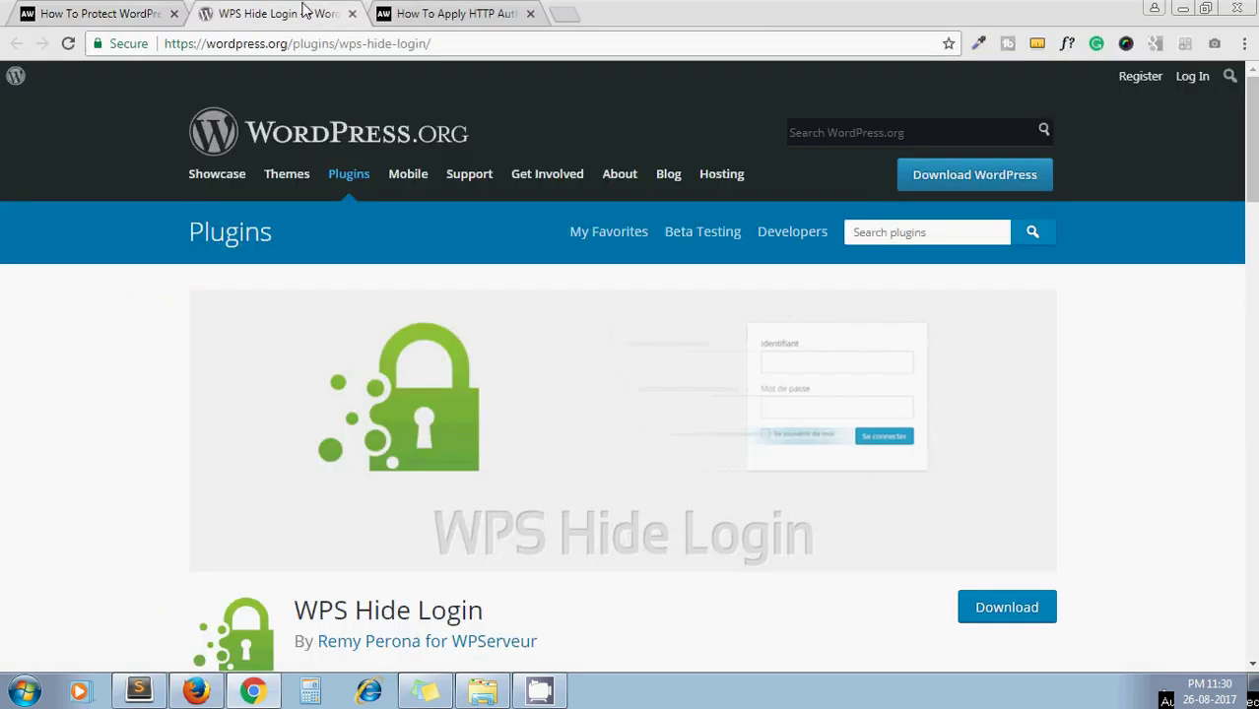
pyautogui.click(364, 43)
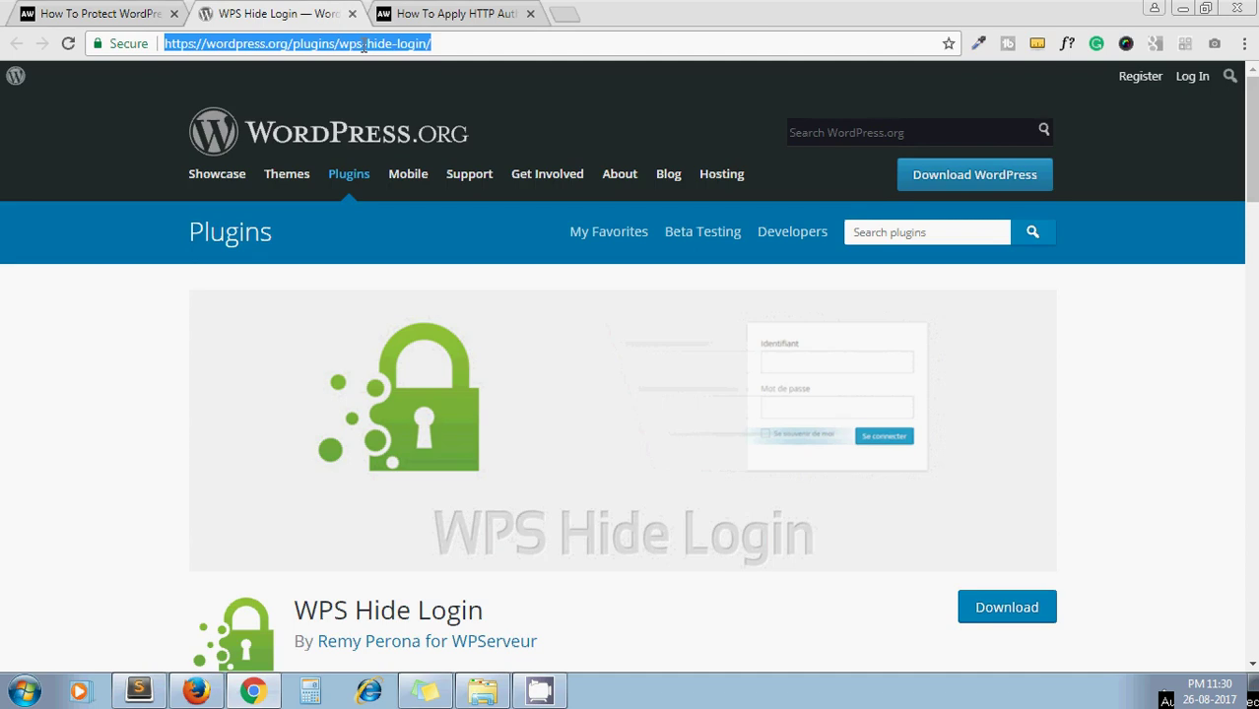
pyautogui.write('wordpress')
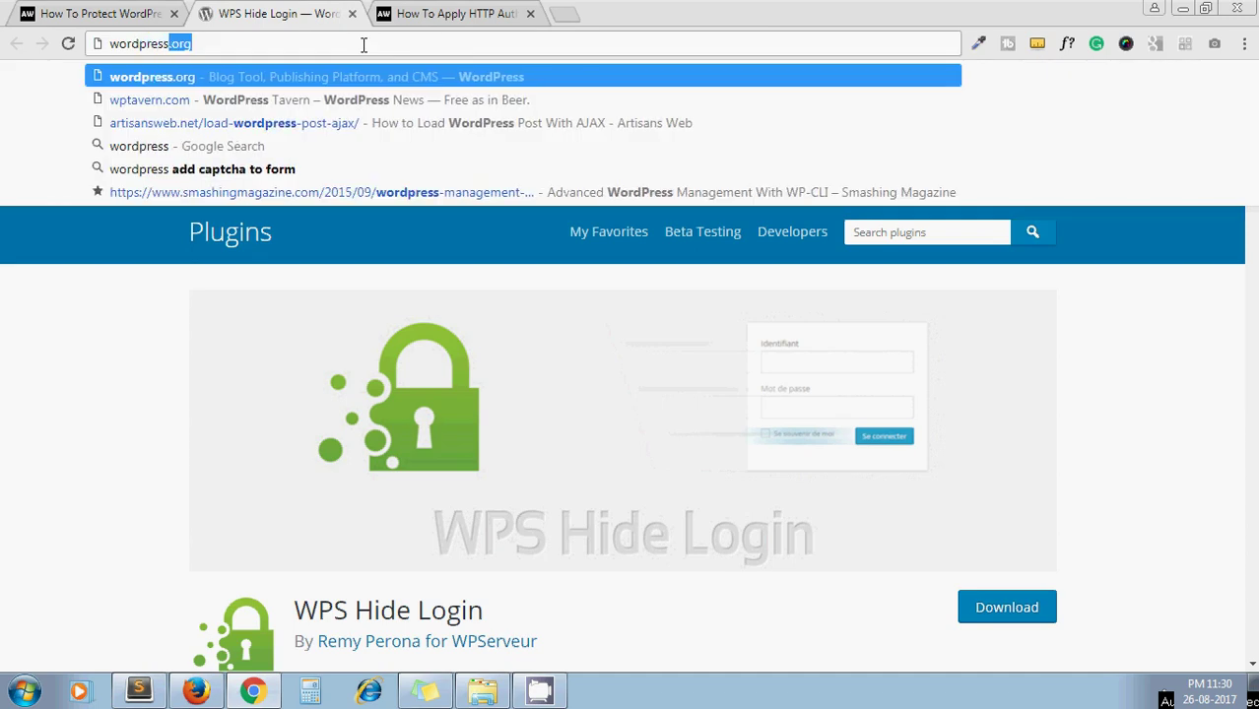
pyautogui.press('Right')
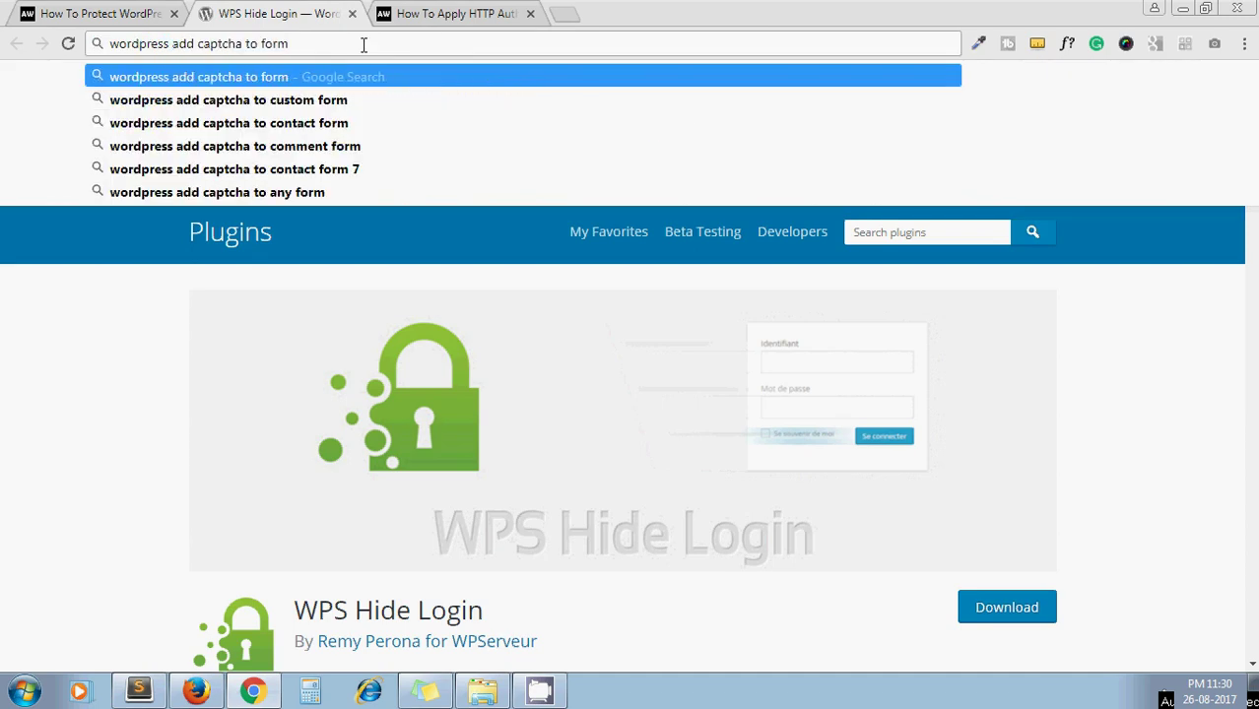
pyautogui.press('Left')
pyautogui.press('Left')
pyautogui.press('Left')
pyautogui.press('Left')
pyautogui.write('login')
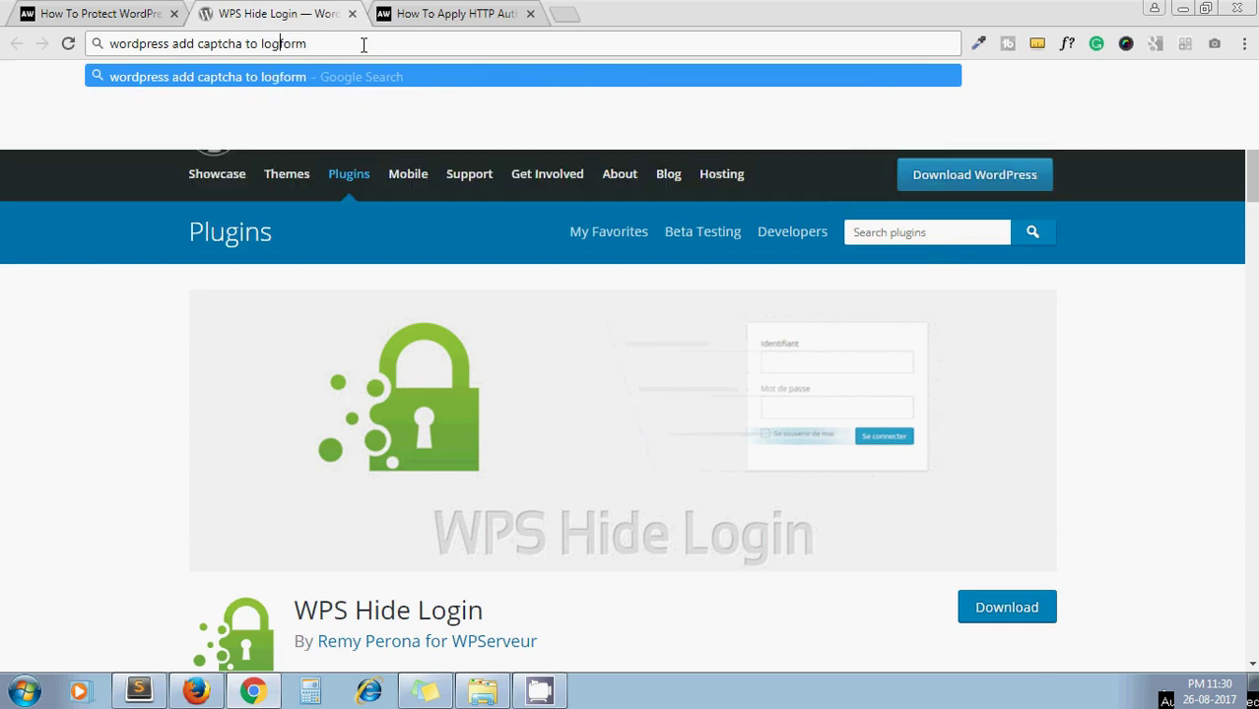
pyautogui.press('Return')
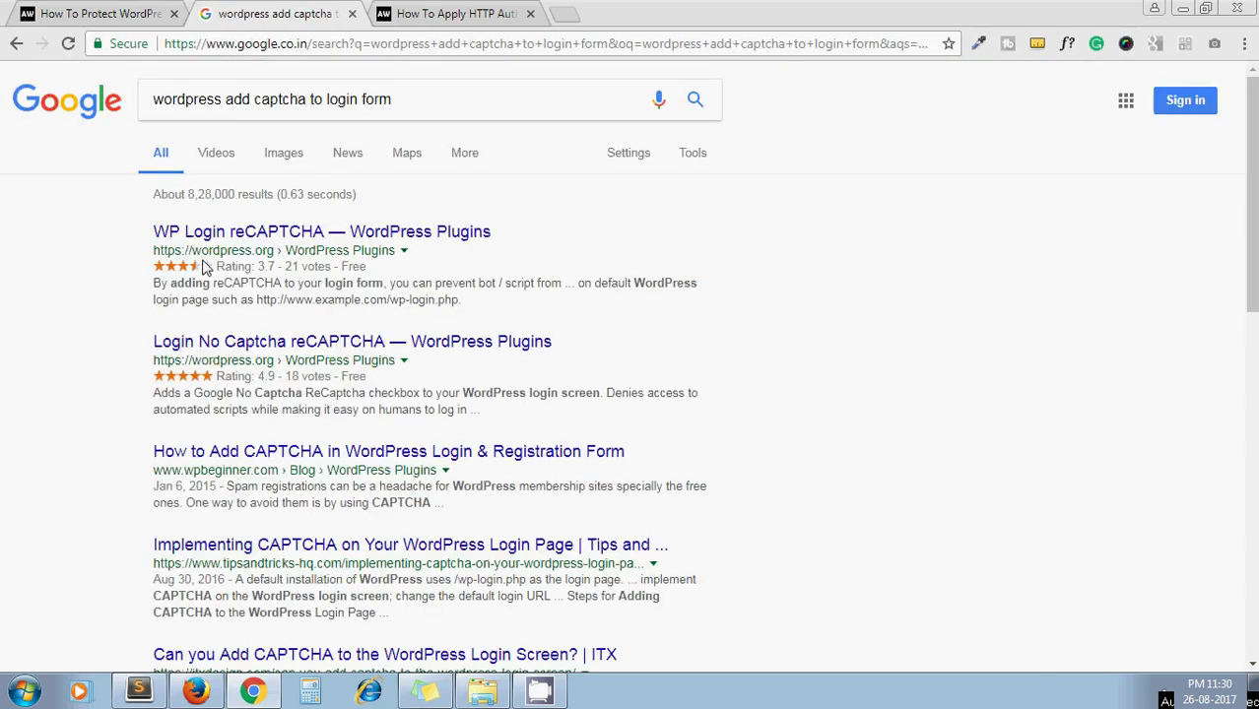
# - Open the WP Login reCAPTCHA and Login No Captcha reCAPTCHA results in new tabs and view each
pyautogui.middleClick(288, 236)
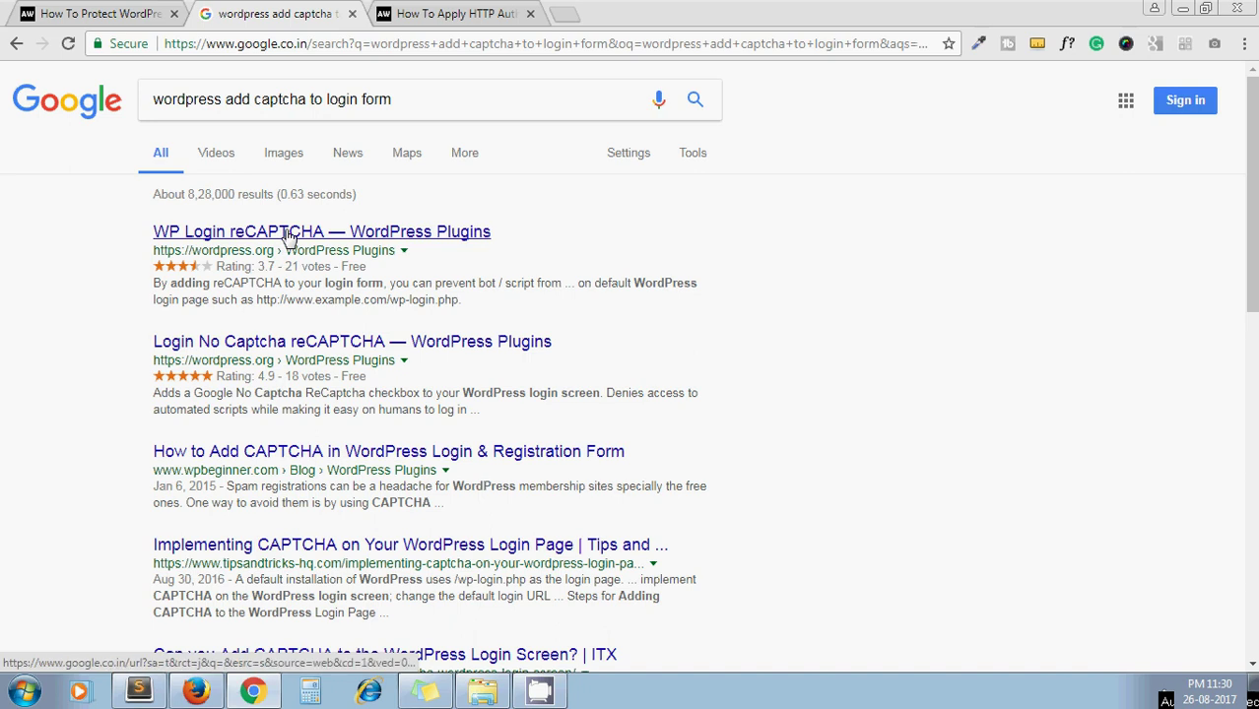
pyautogui.middleClick(236, 348)
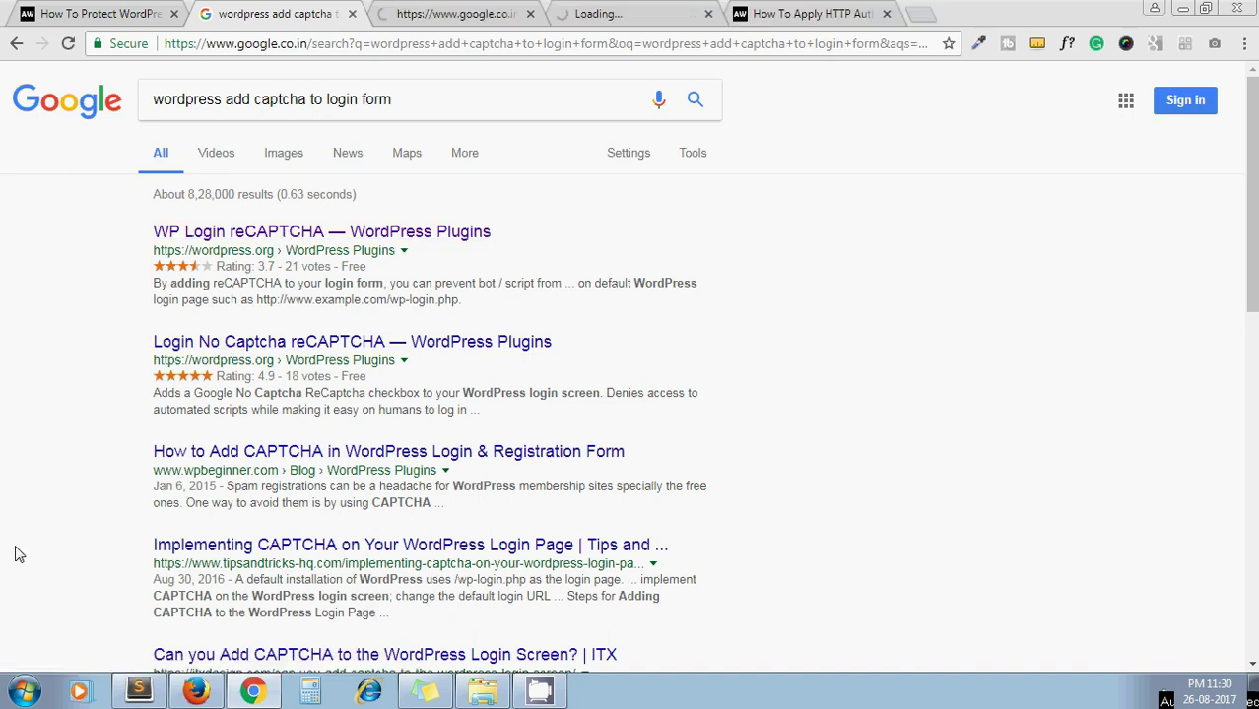
pyautogui.scroll(-3, 15, 554)
pyautogui.scroll(-5, 15, 555)
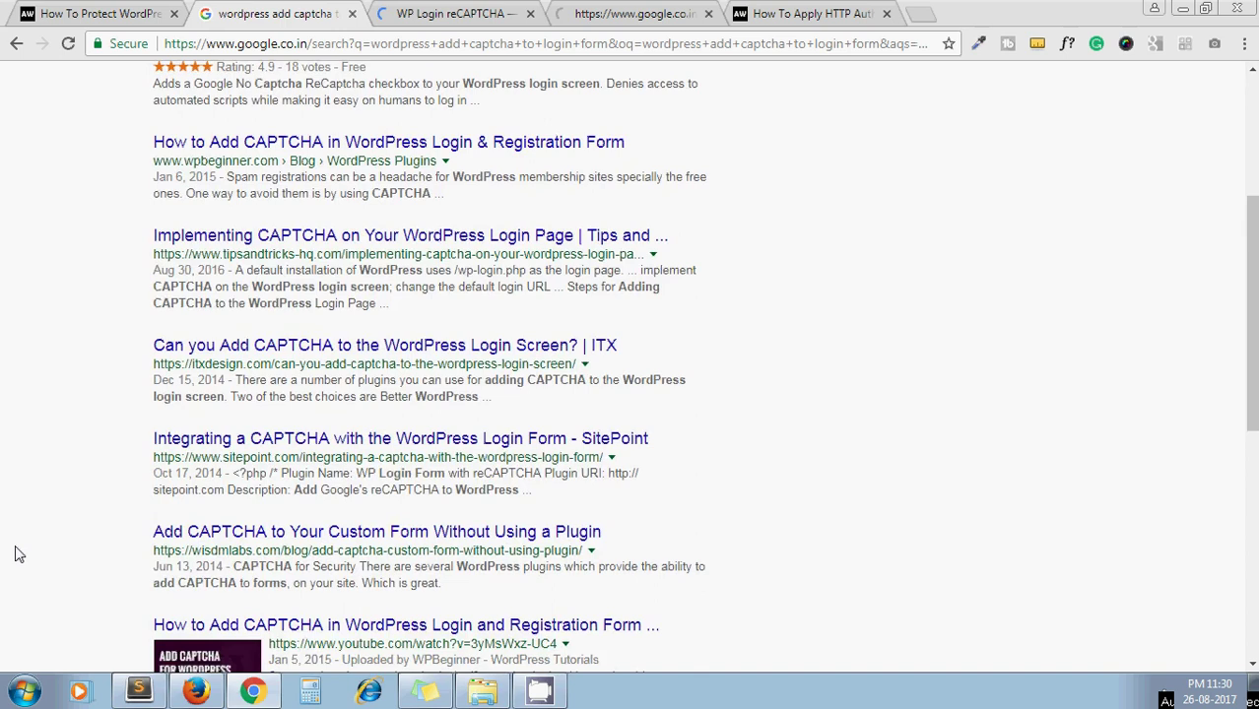
pyautogui.scroll(-1, 15, 554)
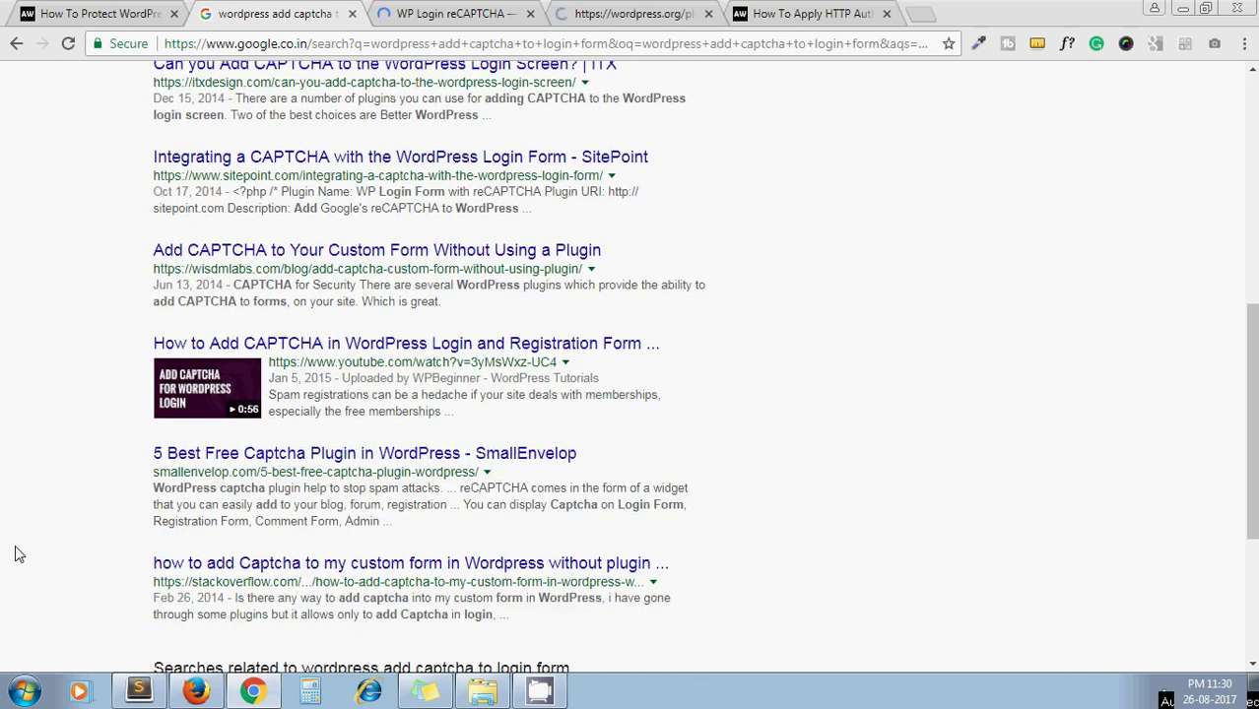
pyautogui.scroll(8, 15, 552)
pyautogui.click(453, 12)
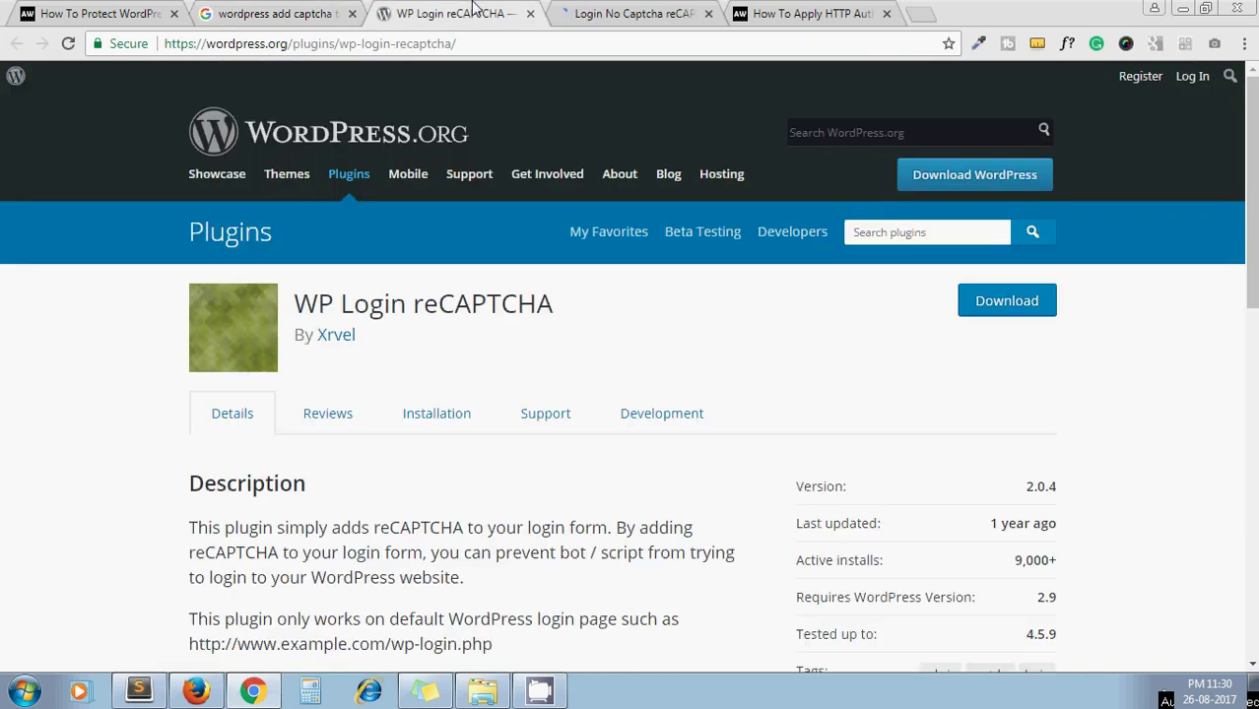
pyautogui.scroll(-15, 253, 540)
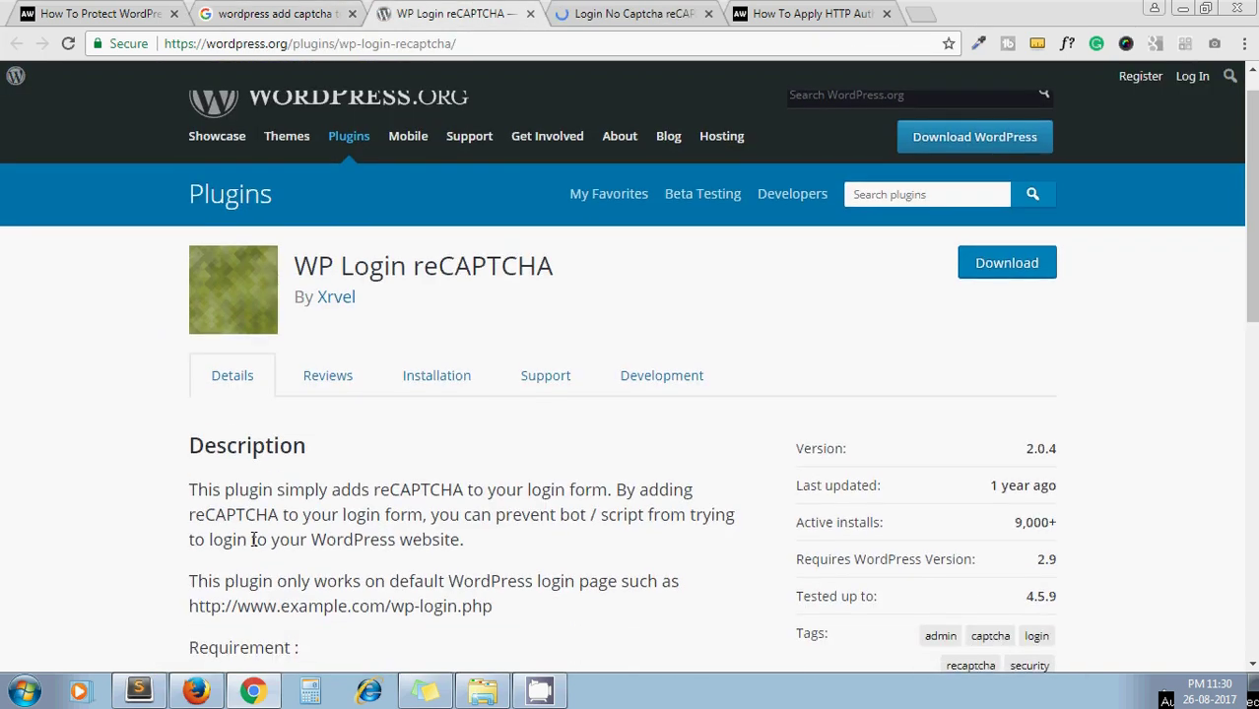
pyautogui.click(637, 17)
pyautogui.click(86, 19)
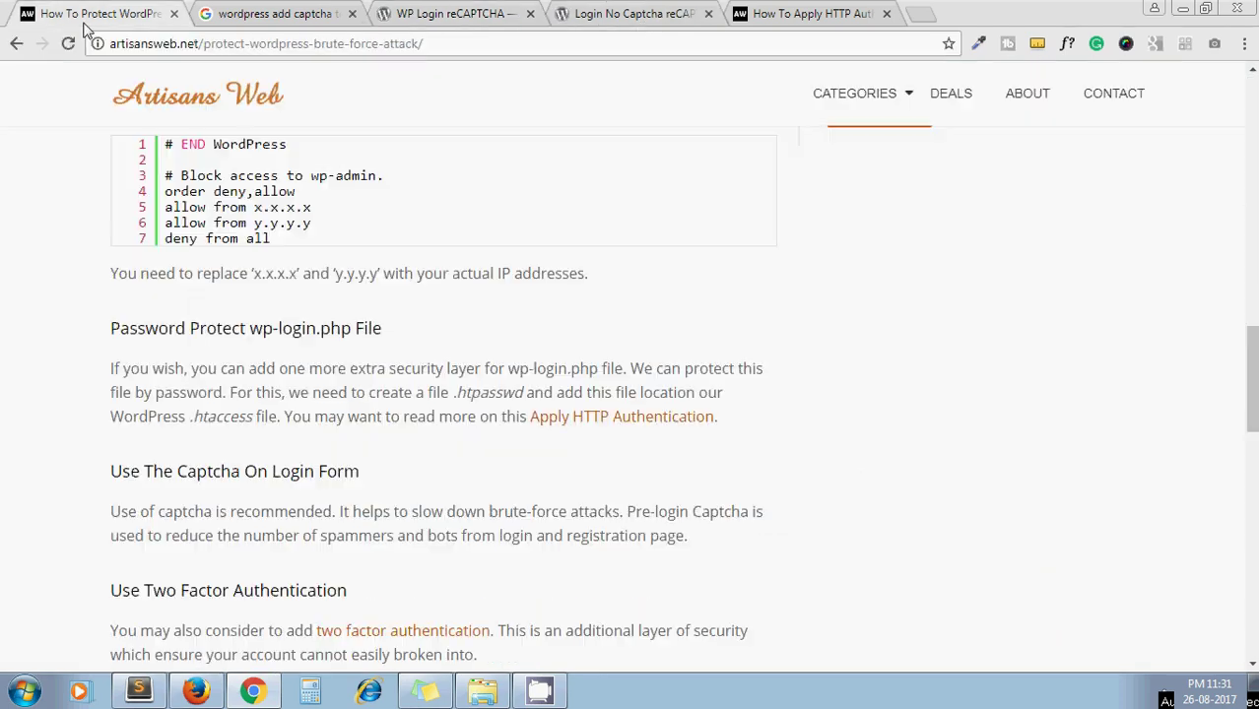
pyautogui.scroll(-3, 53, 320)
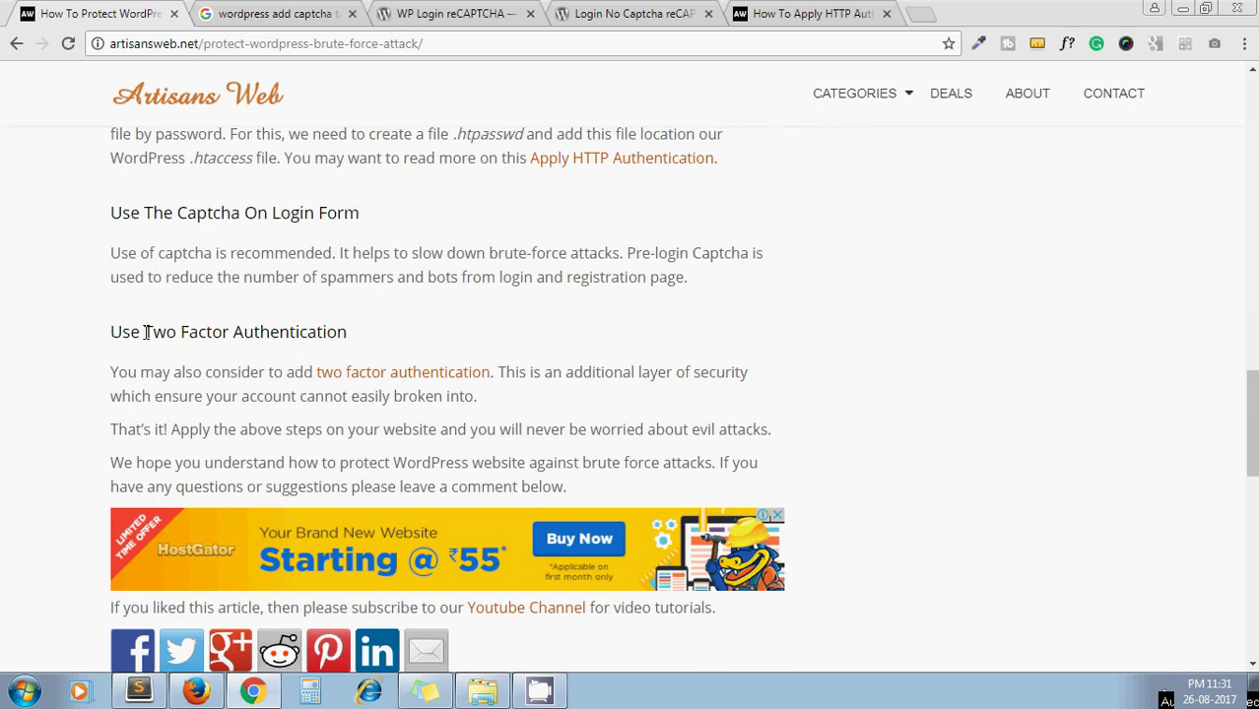
pyautogui.hotkey('alt', 'Tab')
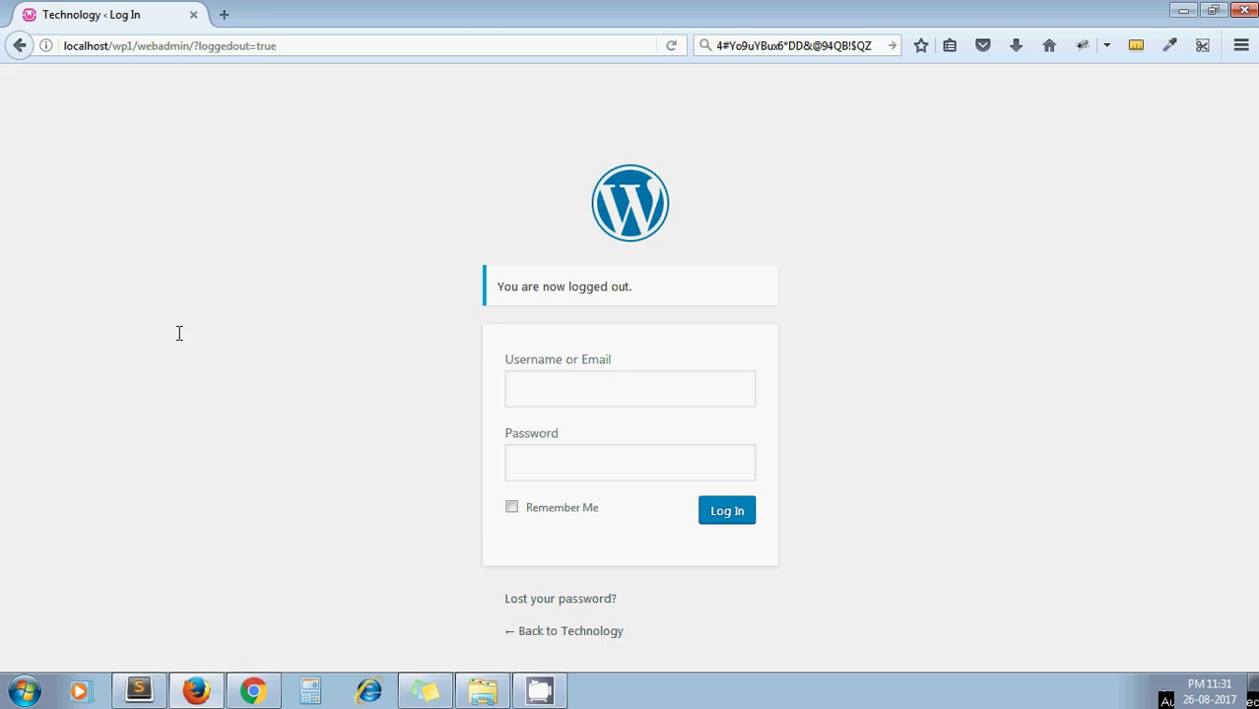
pyautogui.hotkey('alt', 'Tab')
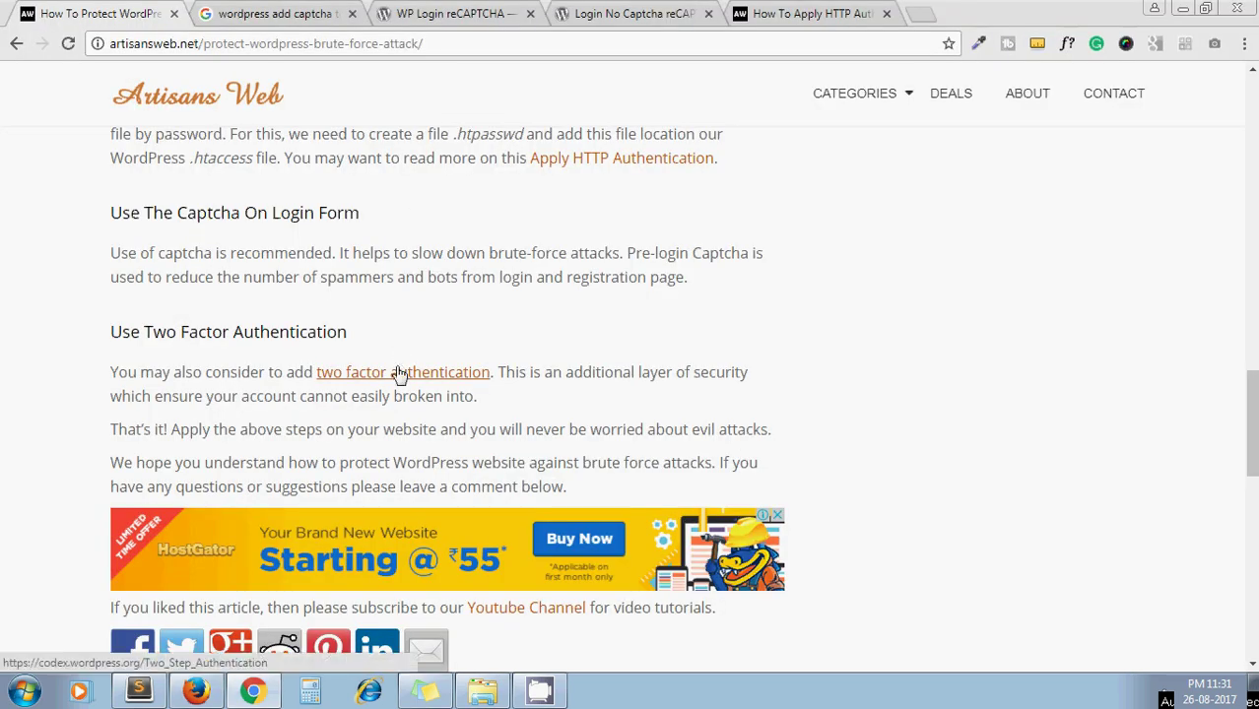
# - Open the Codex Two Step Authentication page and scroll to its plugins: Authy, Duo, Google Authenticator, Rublon, WordFence
pyautogui.middleClick(399, 374)
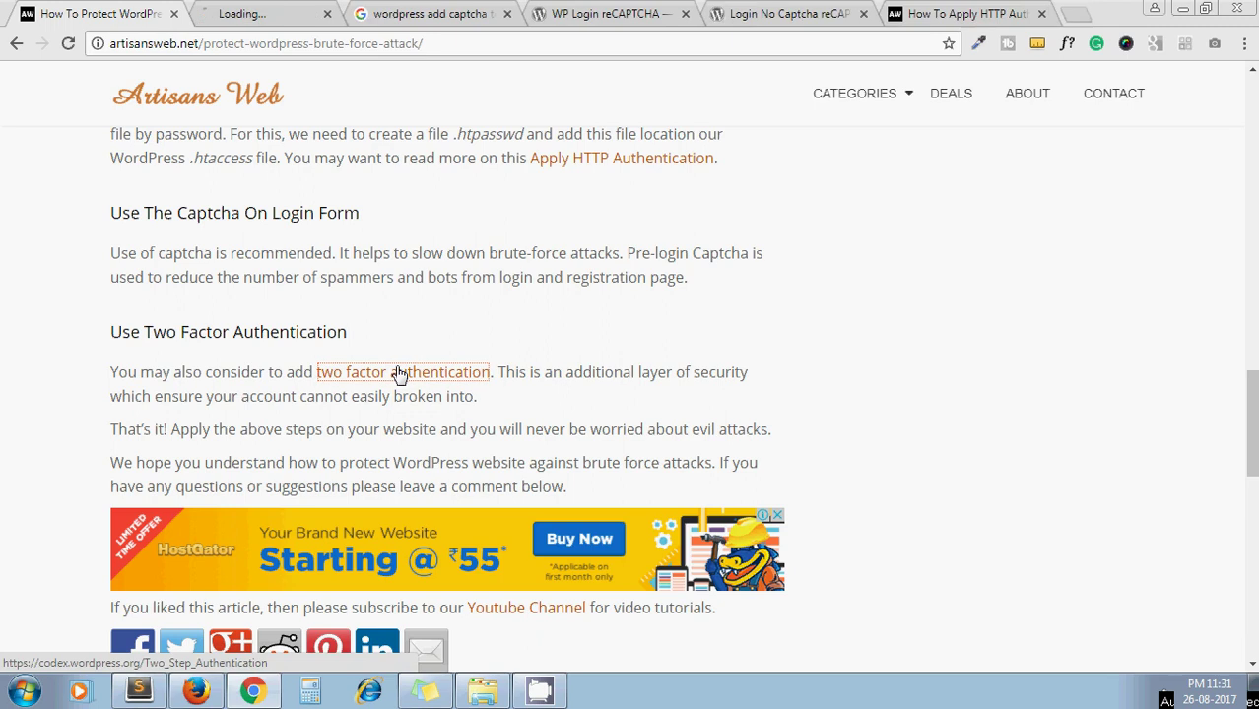
pyautogui.click(251, 12)
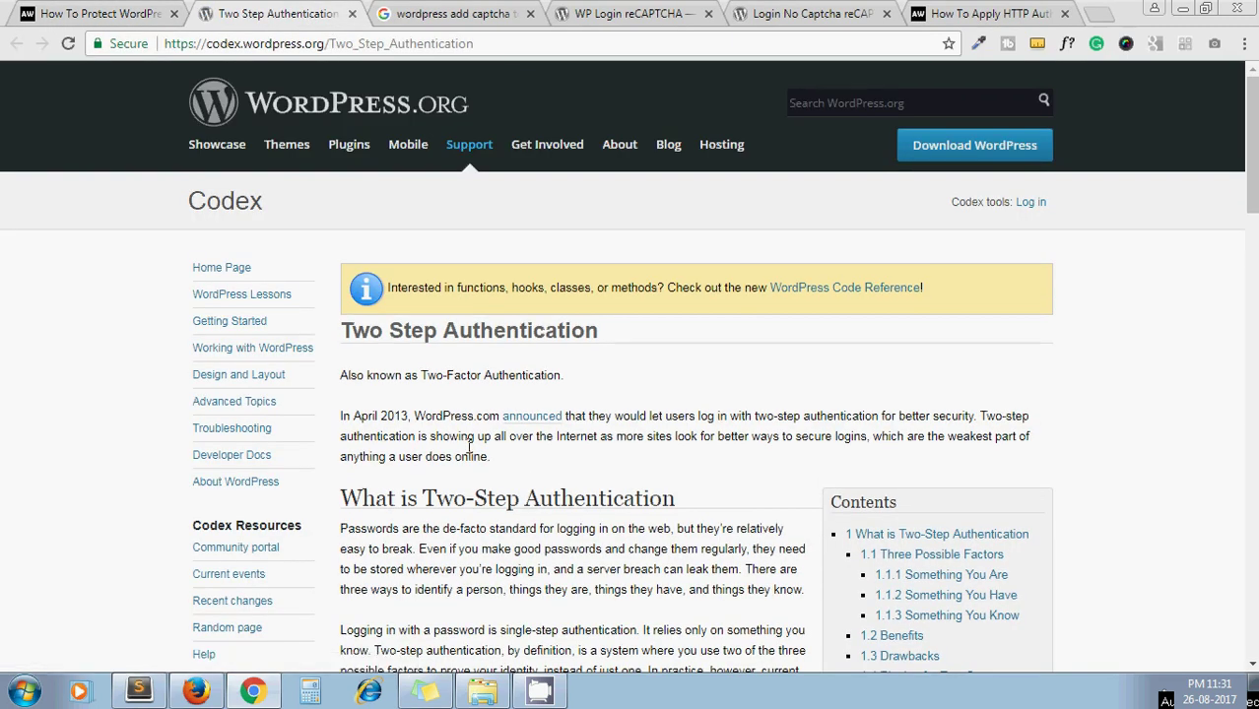
pyautogui.scroll(-4, 470, 445)
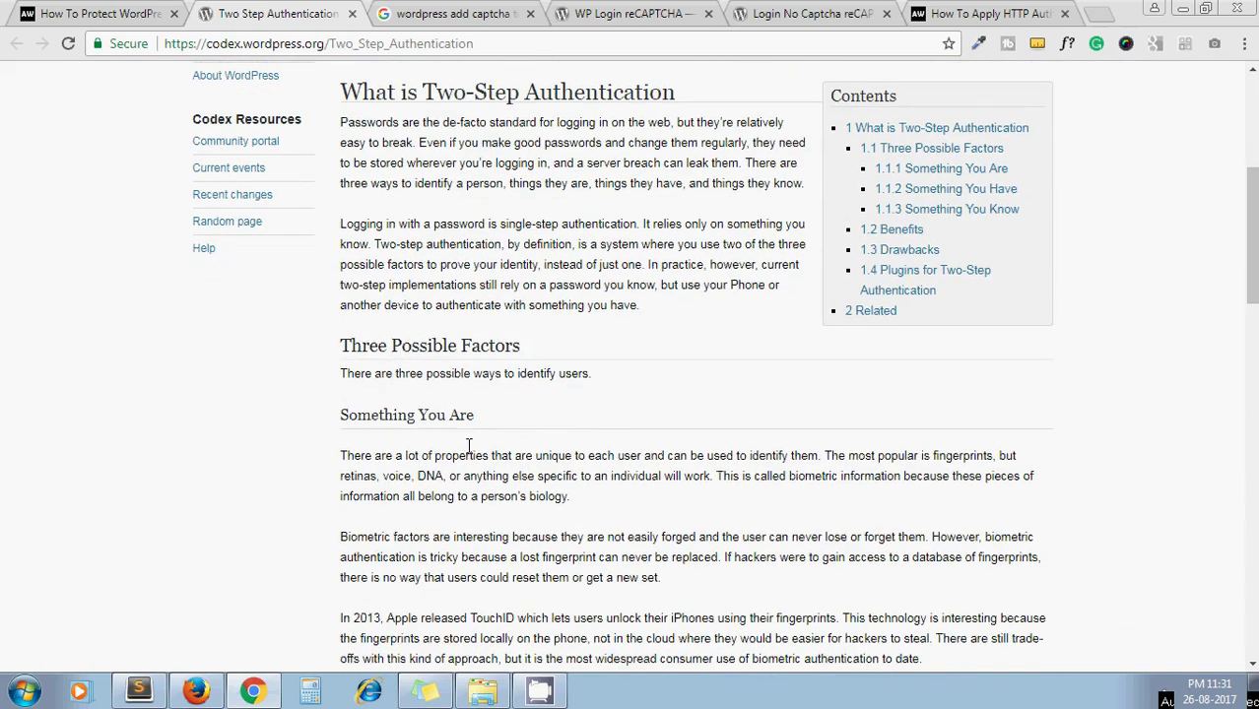
pyautogui.scroll(-1, 470, 446)
pyautogui.scroll(-1, 470, 446)
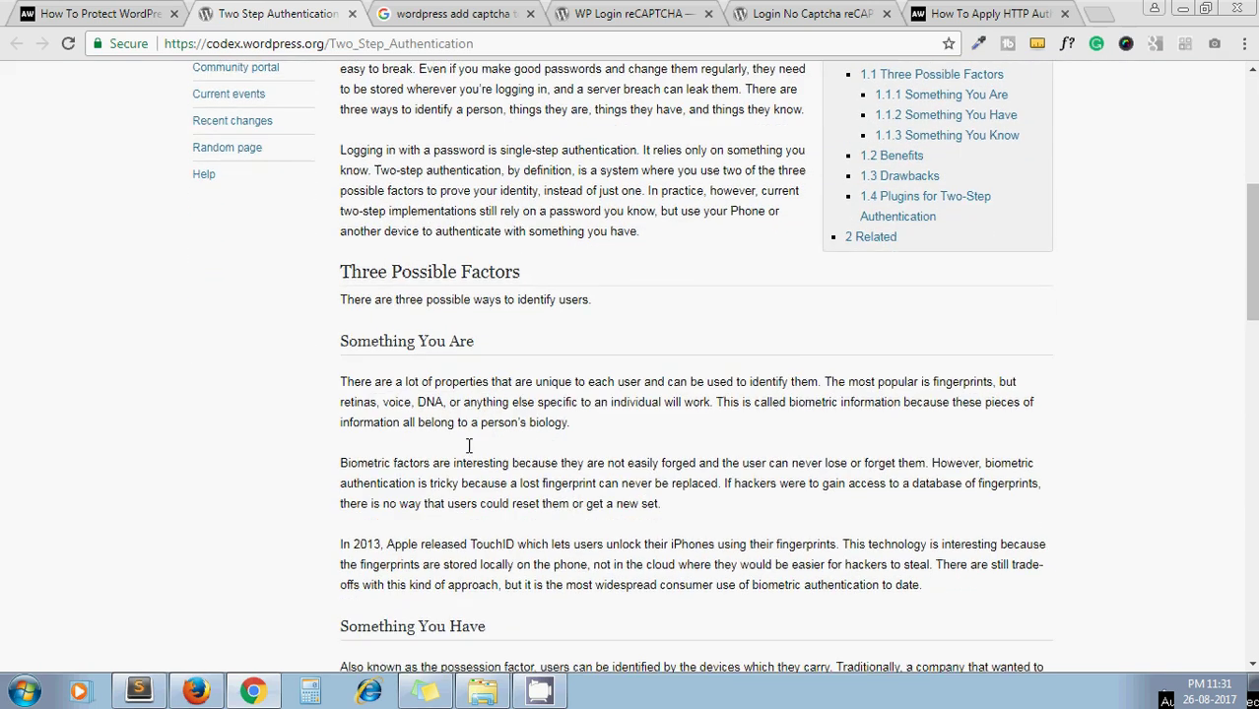
pyautogui.scroll(-10, 470, 445)
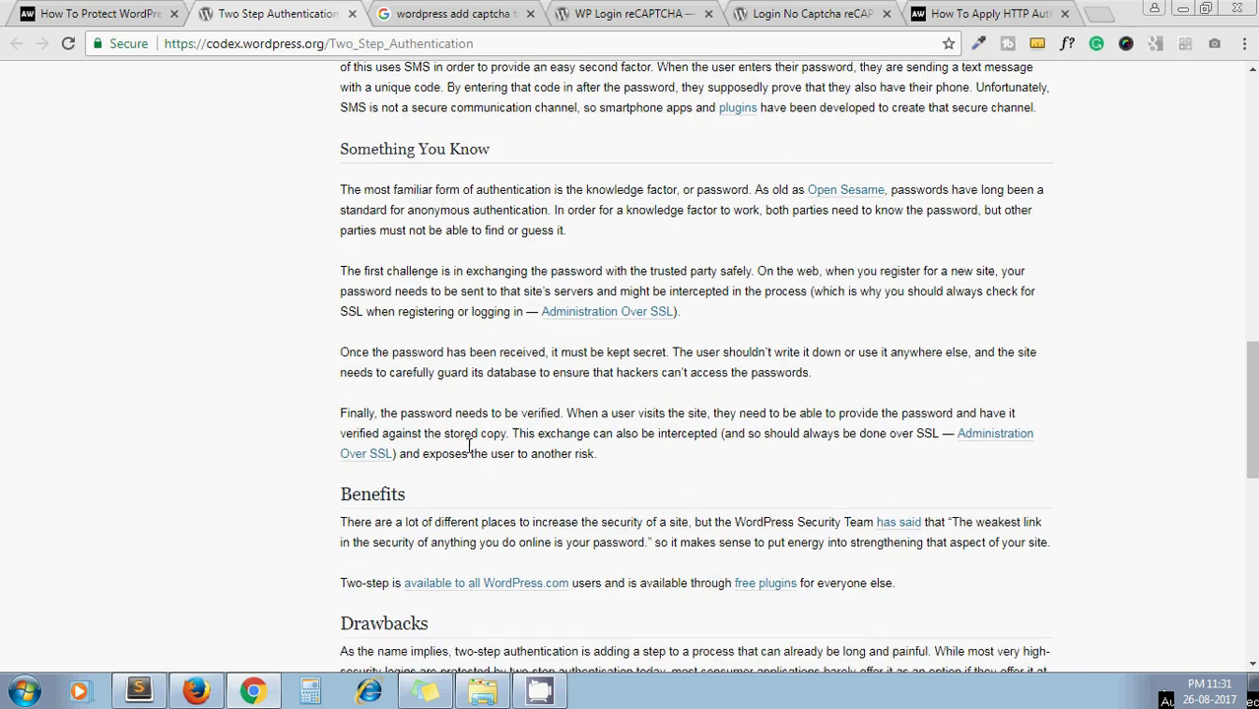
pyautogui.scroll(-5, 470, 445)
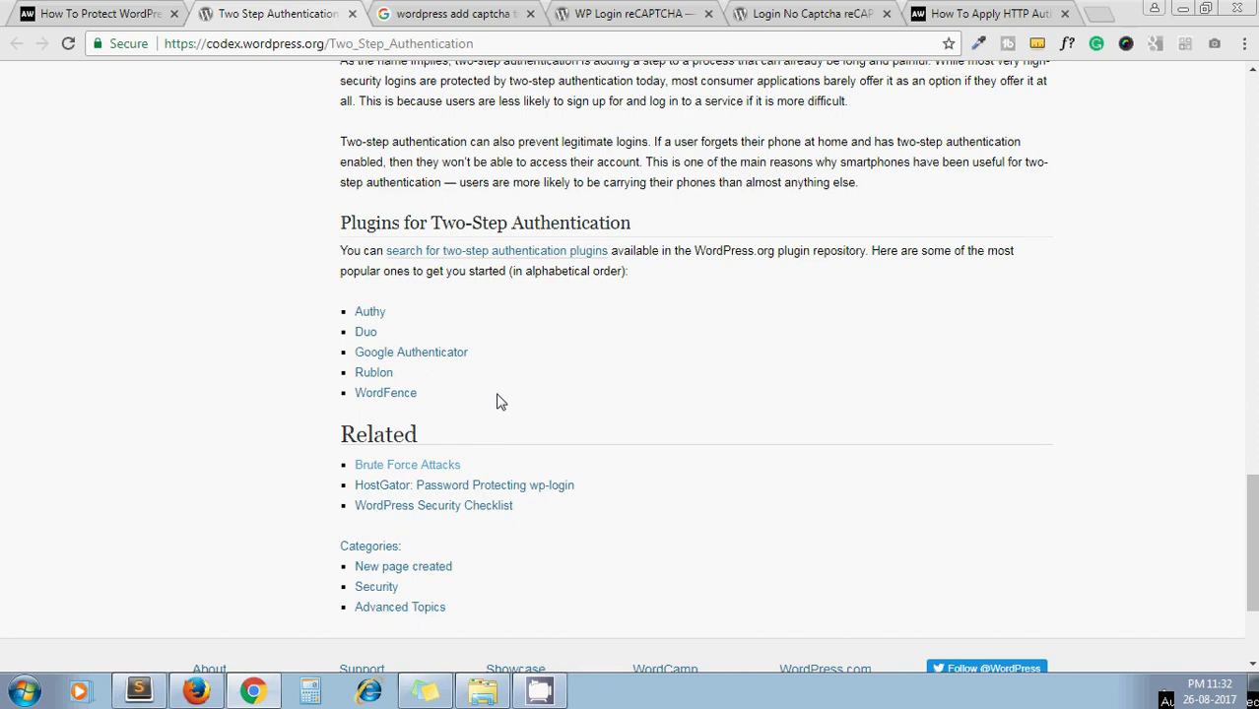
pyautogui.click(71, 12)
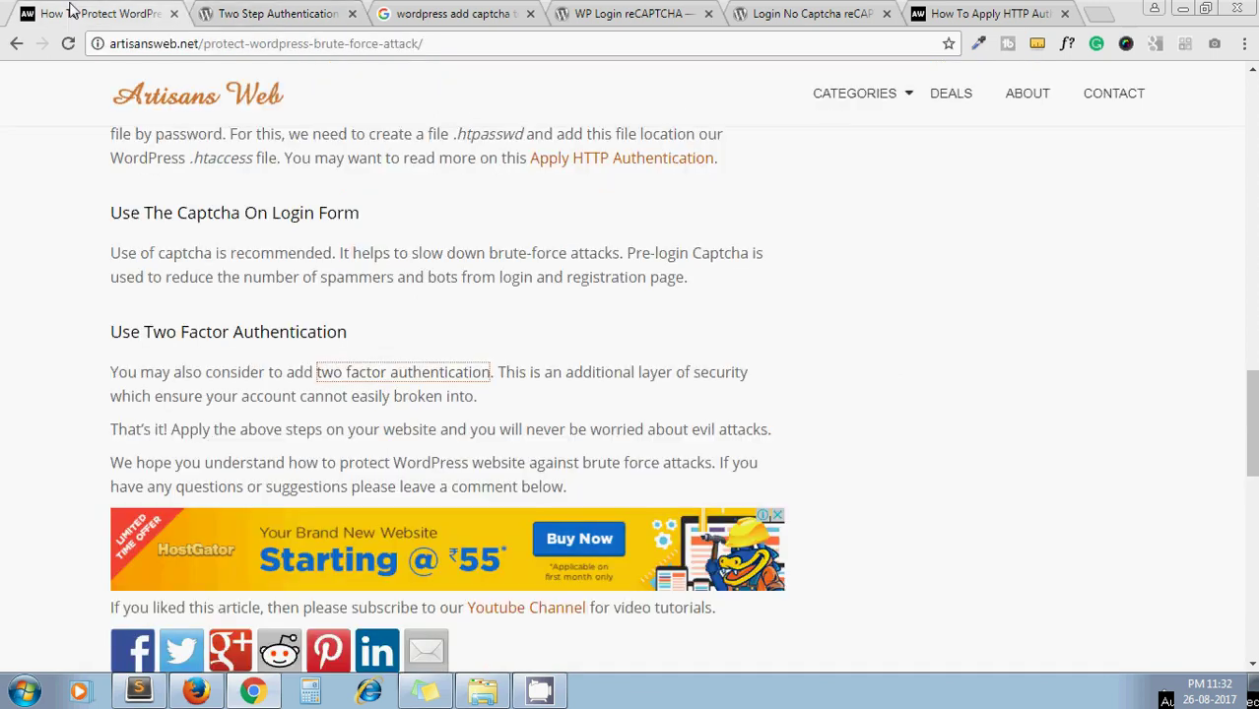
pyautogui.scroll(-2, 57, 259)
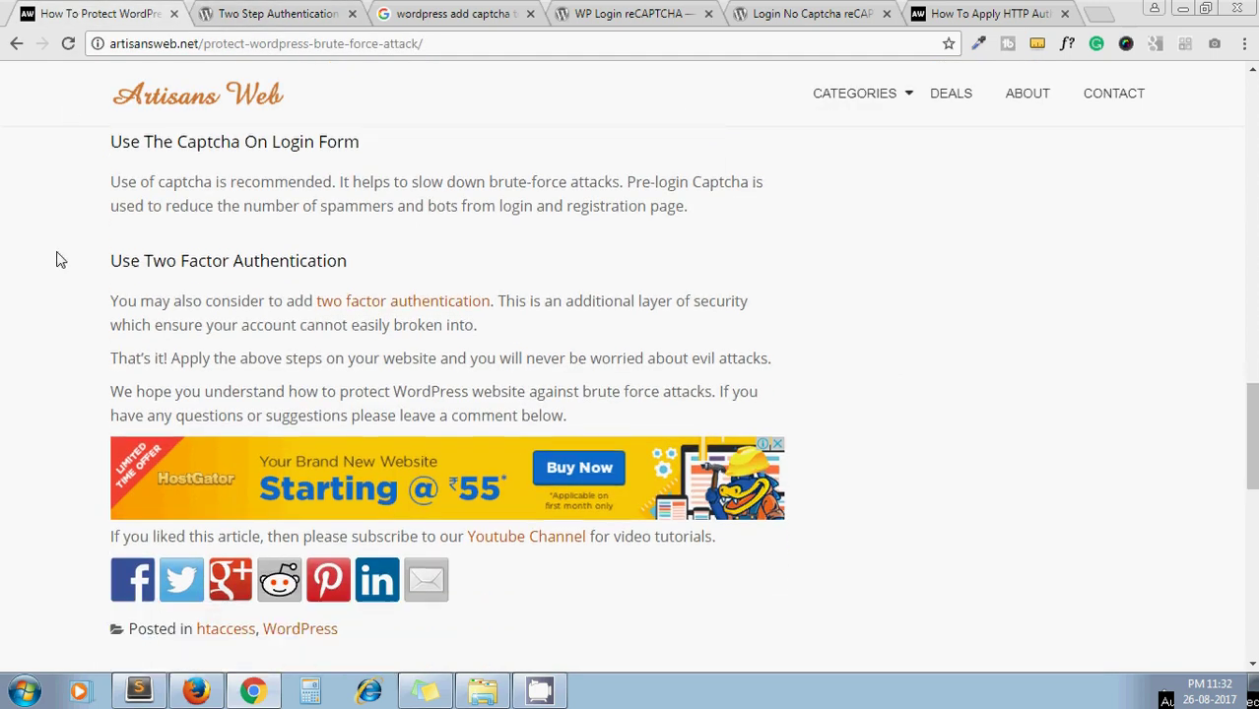
pyautogui.scroll(8, 57, 259)
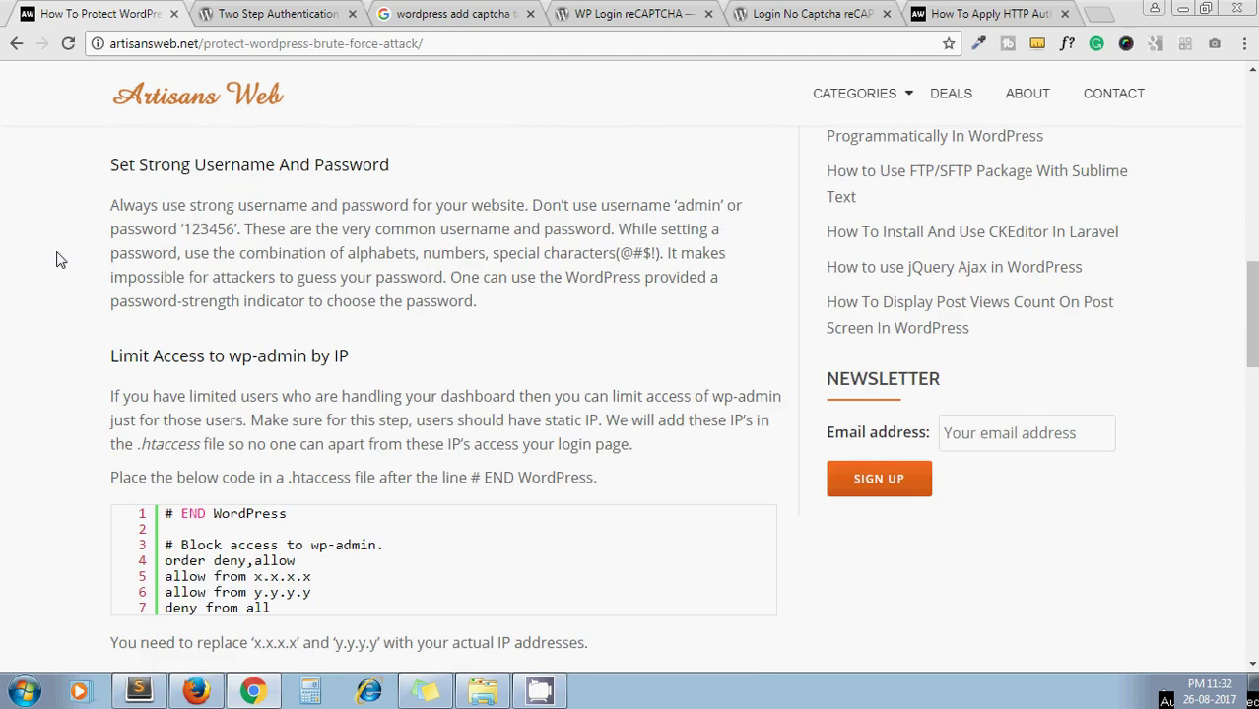